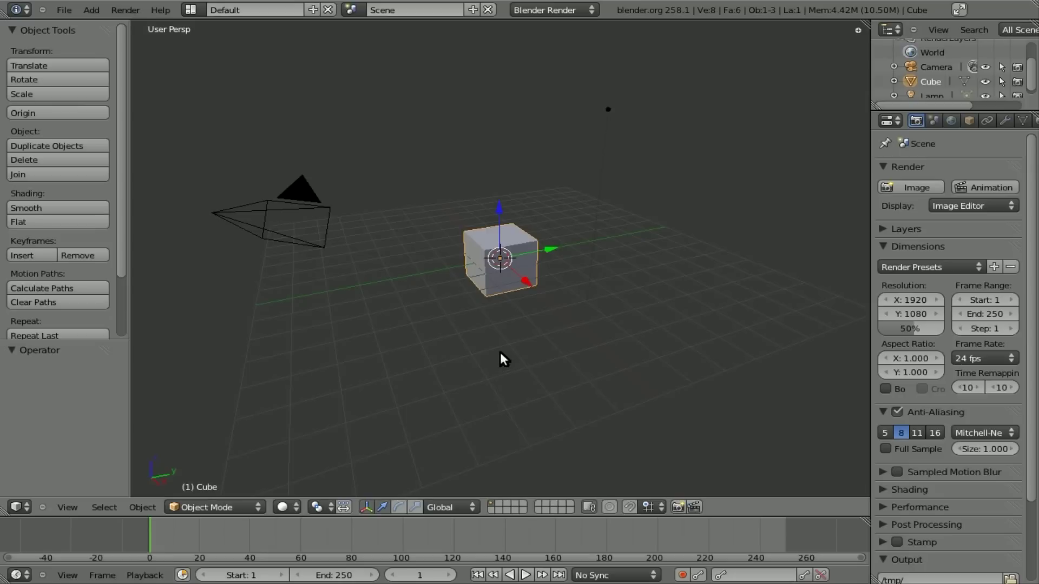
Switch to front view and duplicate the cube, shifting the copy along X.
{"action": "key", "text": "KP_0"}
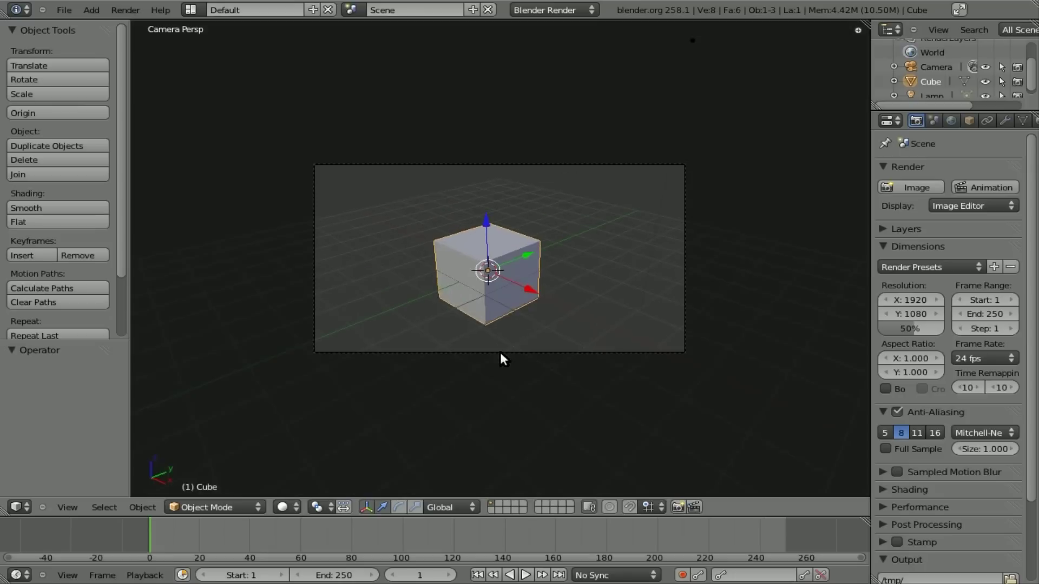
{"action": "key", "text": "KP_1"}
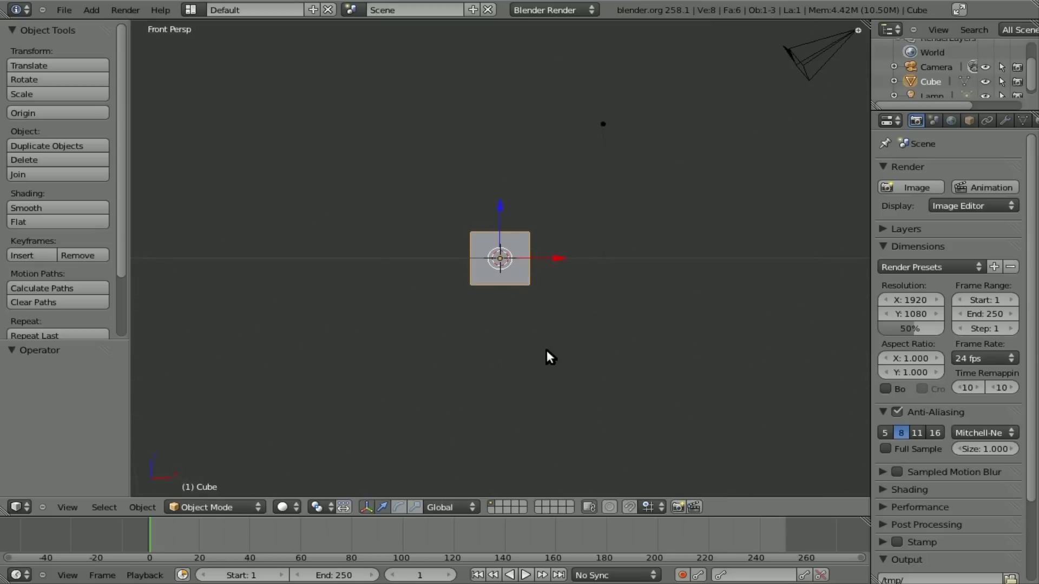
{"action": "key", "text": "shift+d"}
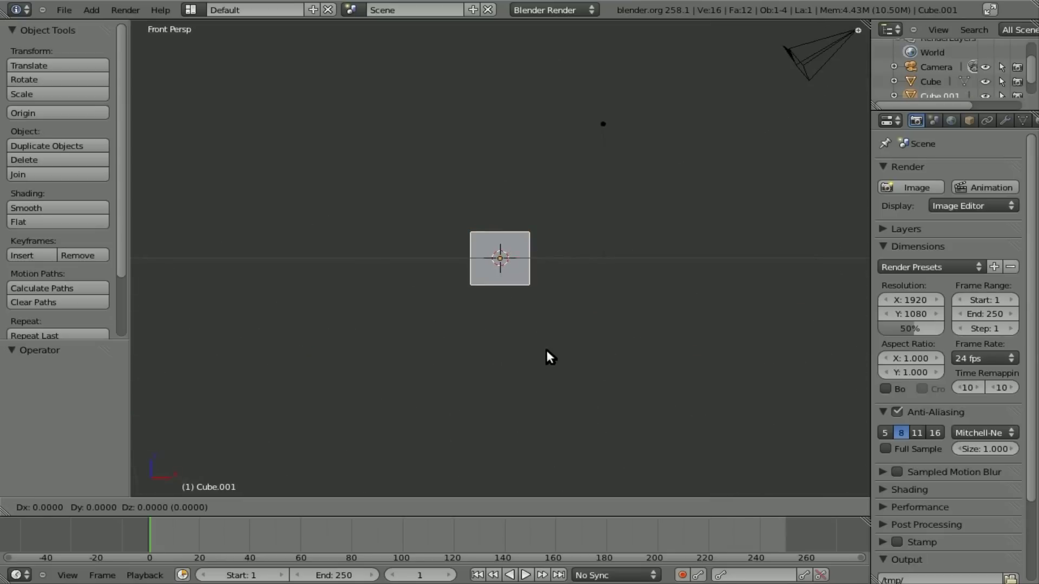
{"action": "key", "text": "x"}
{"action": "key", "text": "1"}
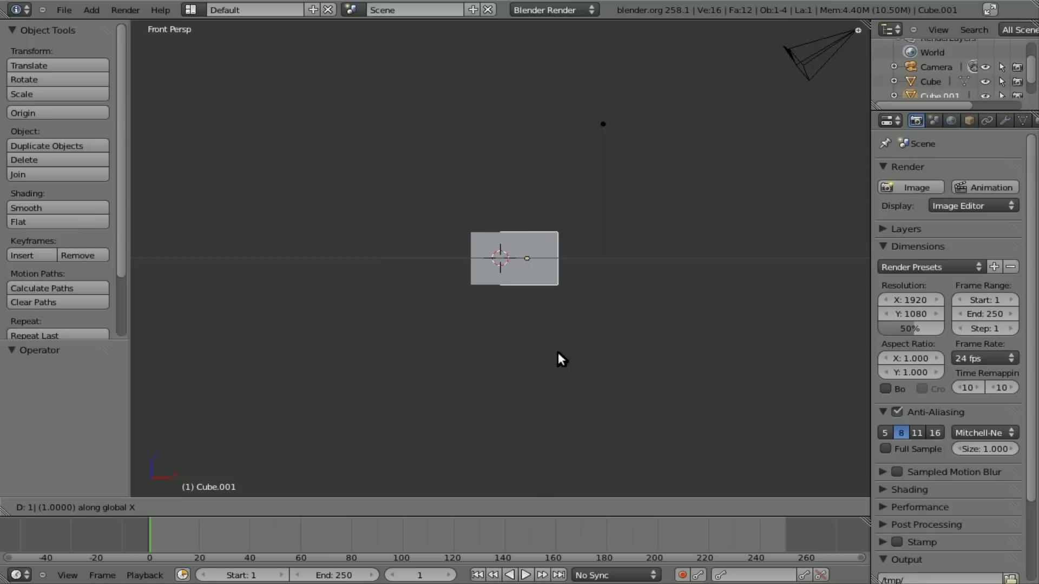
{"action": "key", "text": "Return"}
Place the copy just right of the original, 2.044 units along X, in orthographic view.
{"action": "key", "text": "g"}
{"action": "key", "text": "1"}
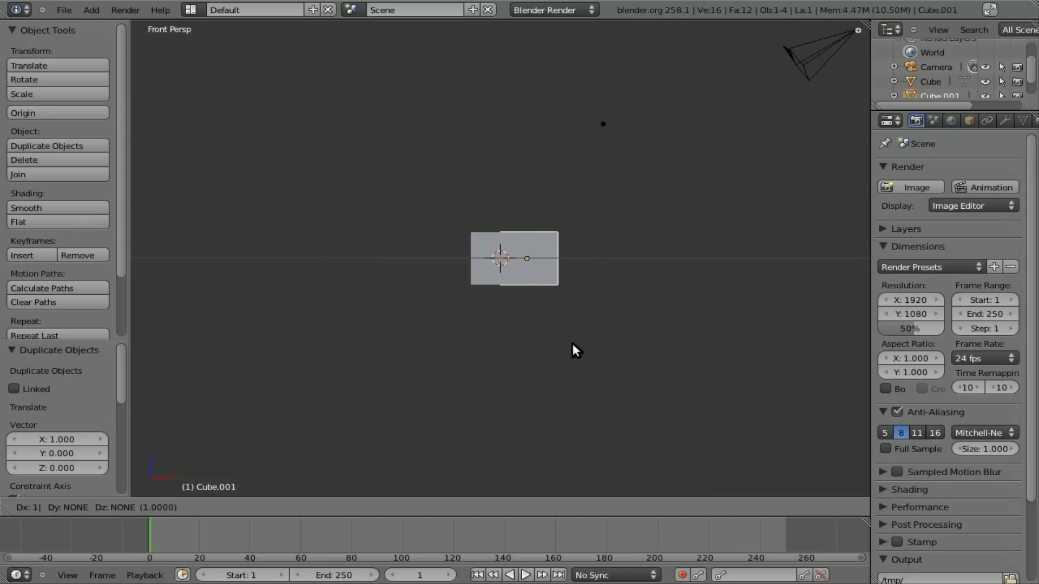
{"action": "key", "text": "Escape"}
{"action": "key", "text": "g"}
{"action": "key", "text": "x"}
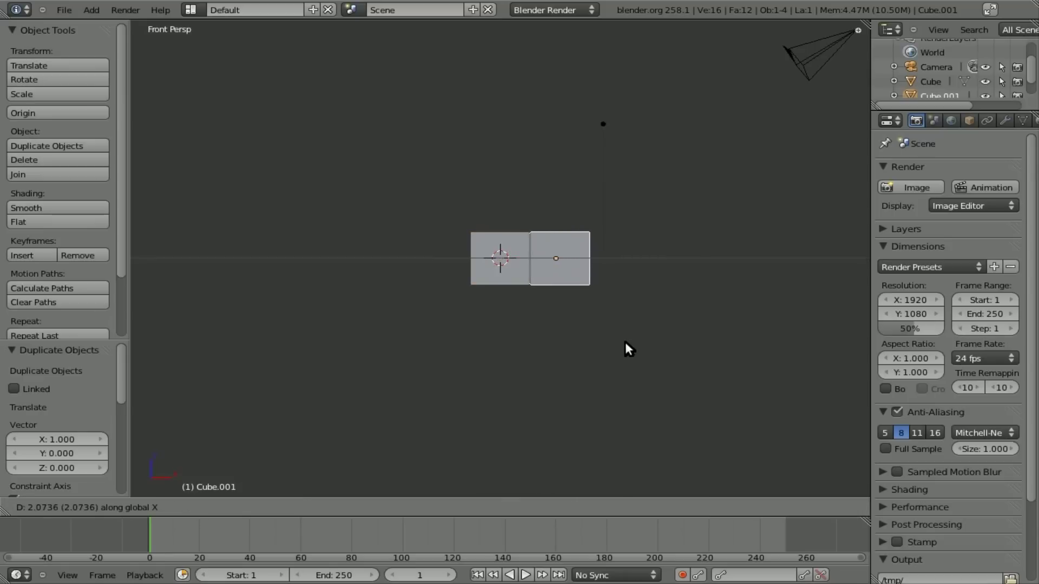
{"action": "left_click", "coordinate": [625, 342]}
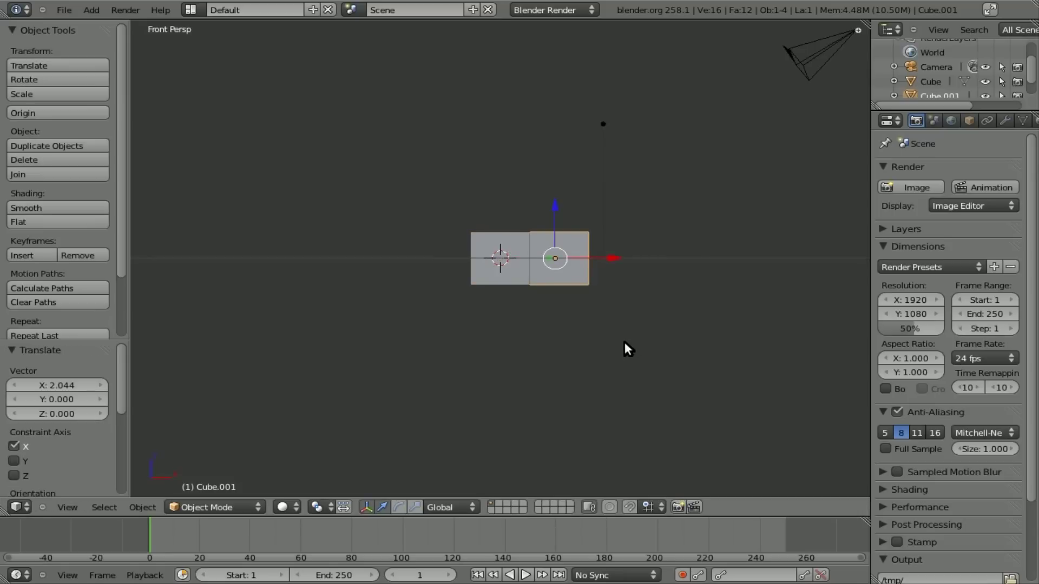
{"action": "key", "text": "KP_5"}
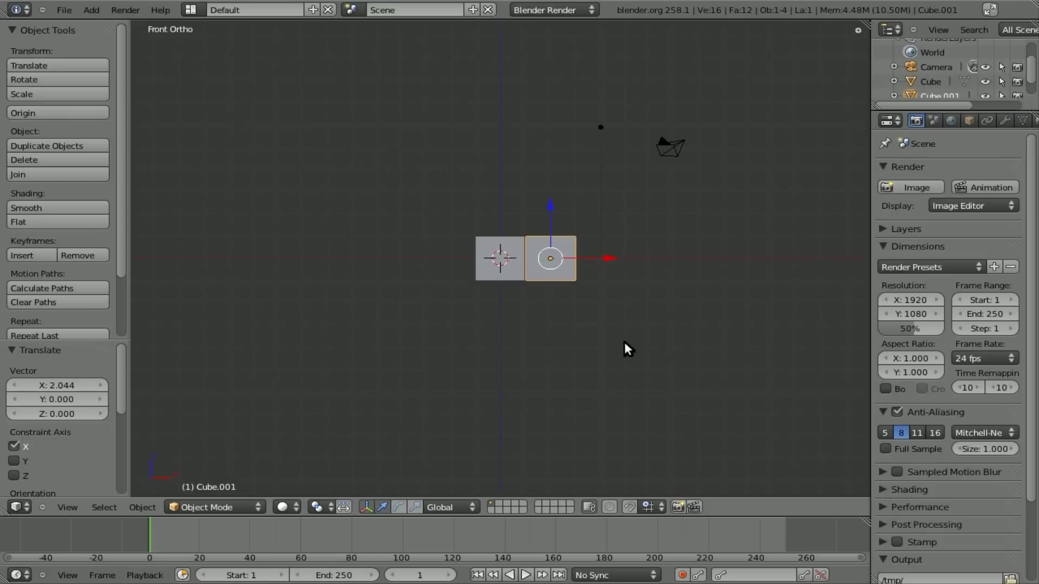
Duplicate the centre cube and place the copy on its left.
{"action": "right_click", "coordinate": [502, 278]}
{"action": "key", "text": "shift+d"}
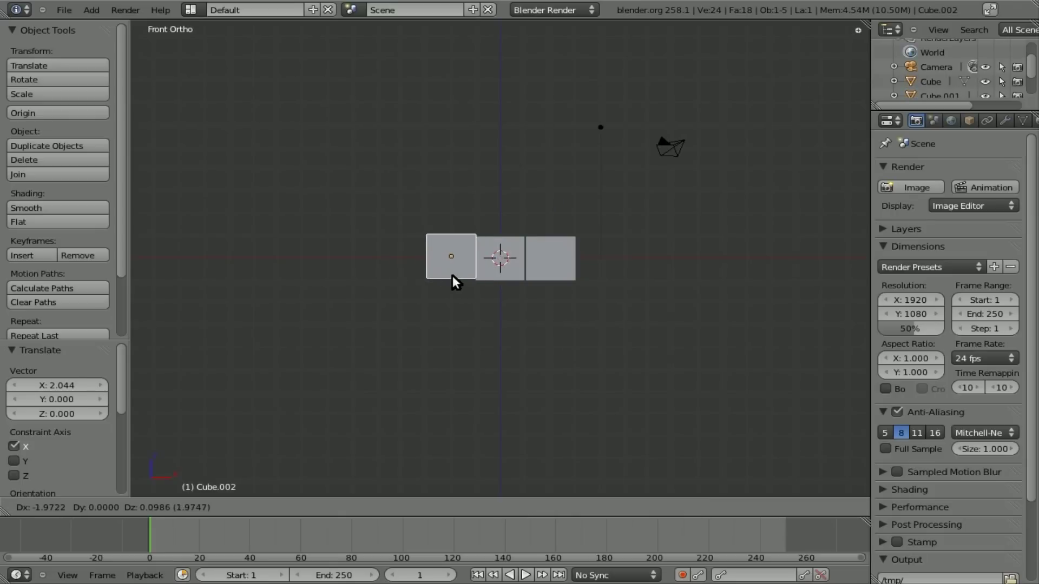
{"action": "right_click", "coordinate": [448, 277]}
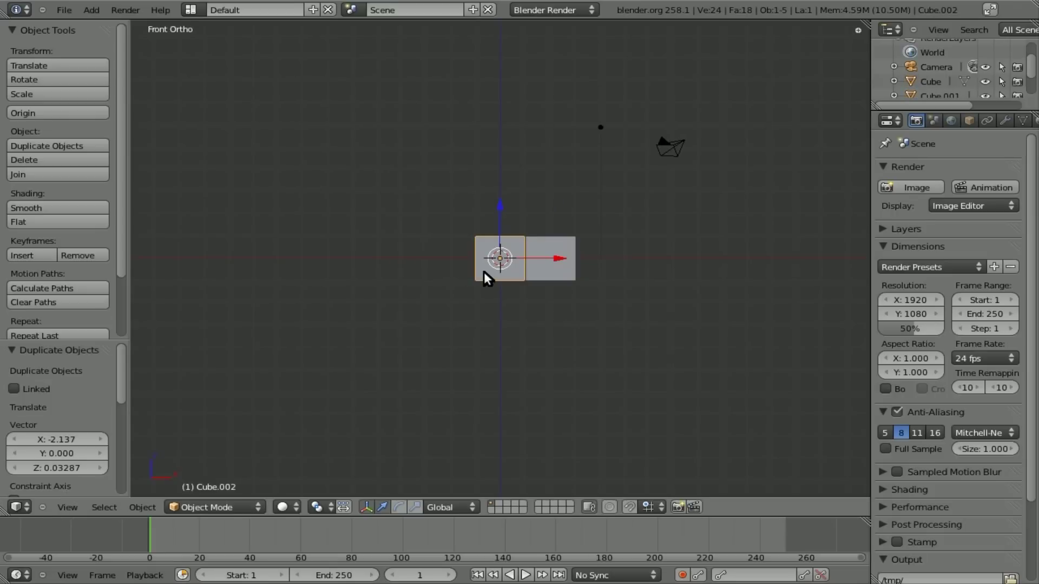
{"action": "key", "text": "g"}
{"action": "left_click", "coordinate": [431, 272]}
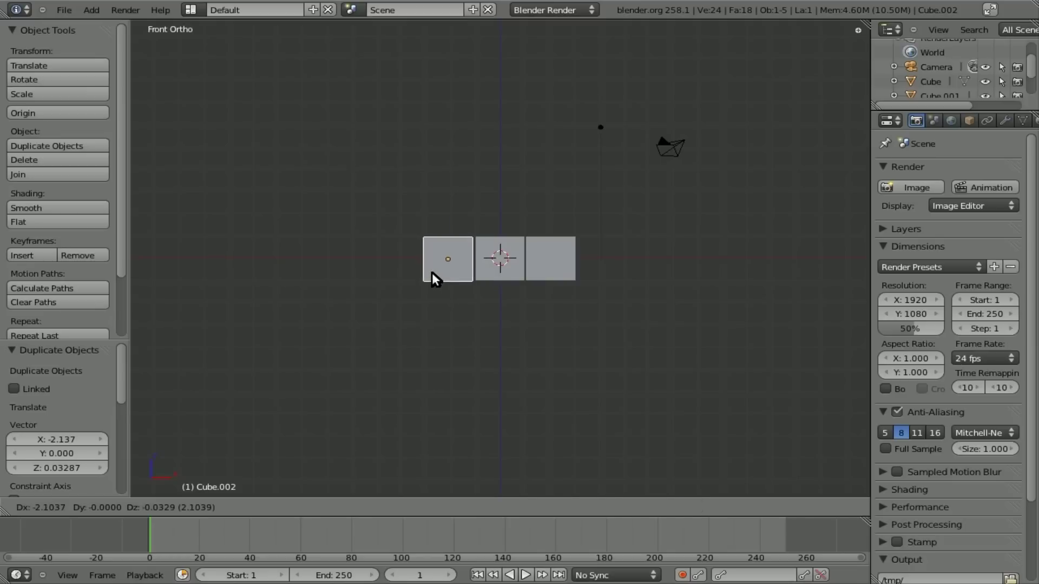
Duplicate the three cubes, move the copies -6.278 along X, and box-select all six.
{"action": "left_click", "coordinate": [497, 268], "text": "shift"}
{"action": "left_click", "coordinate": [561, 275], "text": "shift"}
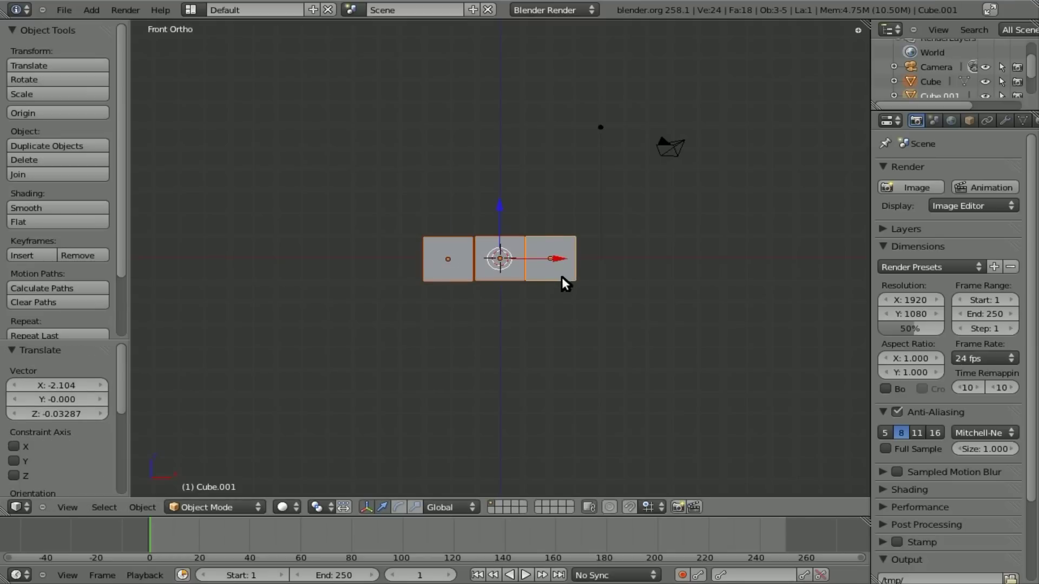
{"action": "key", "text": "shift+d"}
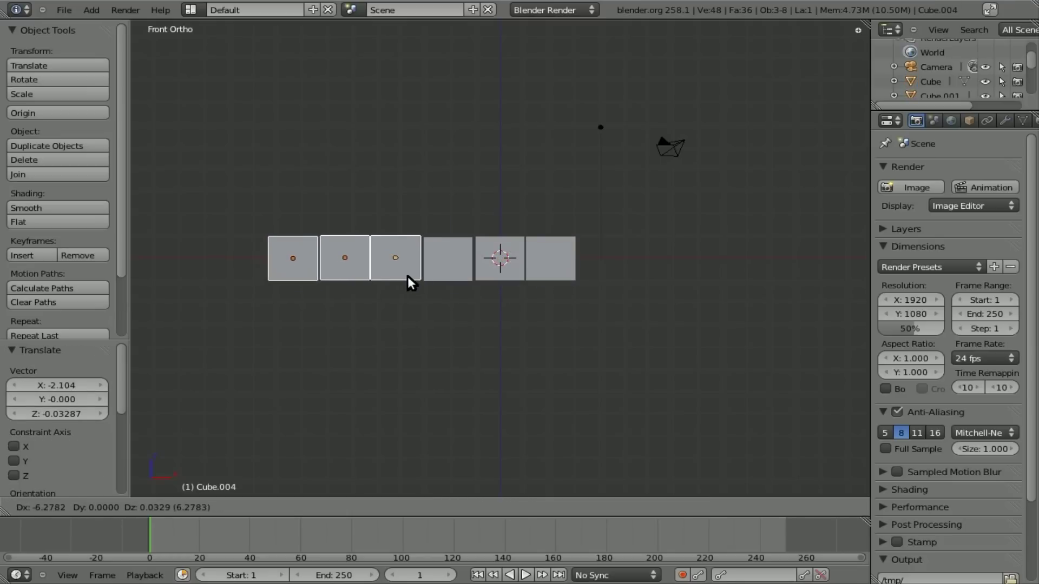
{"action": "right_click", "coordinate": [415, 278]}
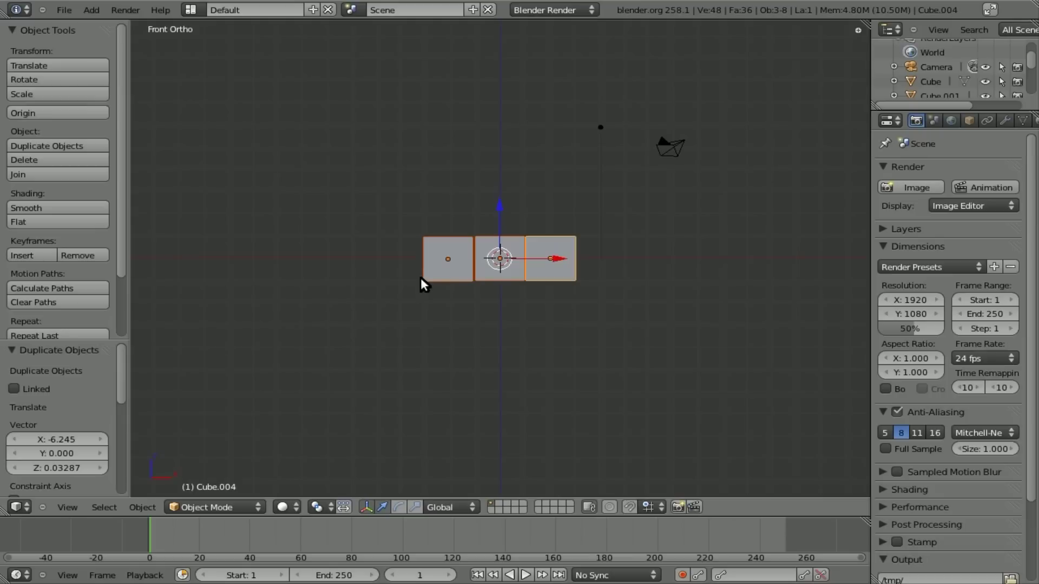
{"action": "key", "text": "g"}
{"action": "key", "text": "x"}
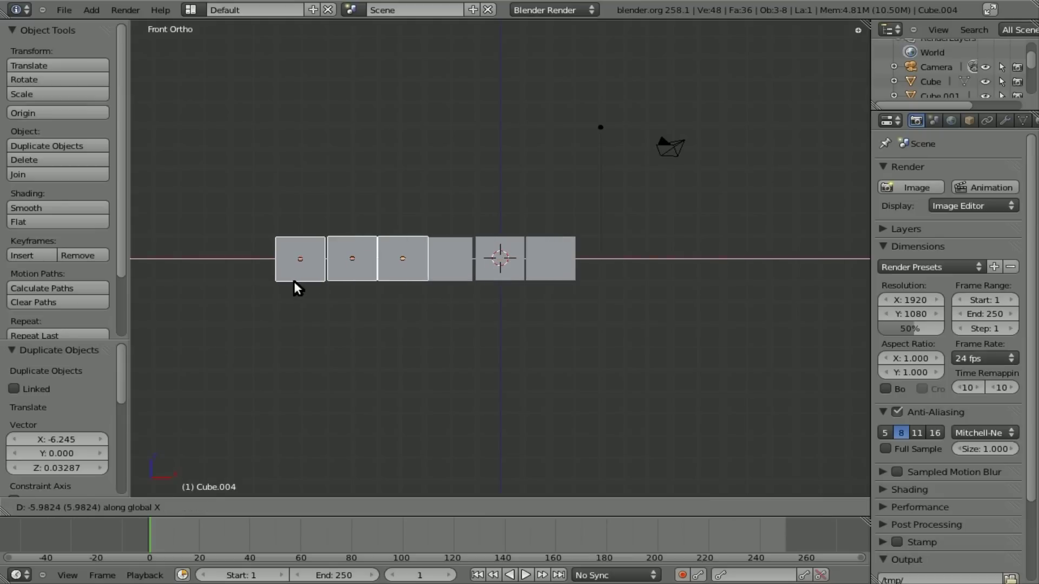
{"action": "left_click", "coordinate": [286, 281]}
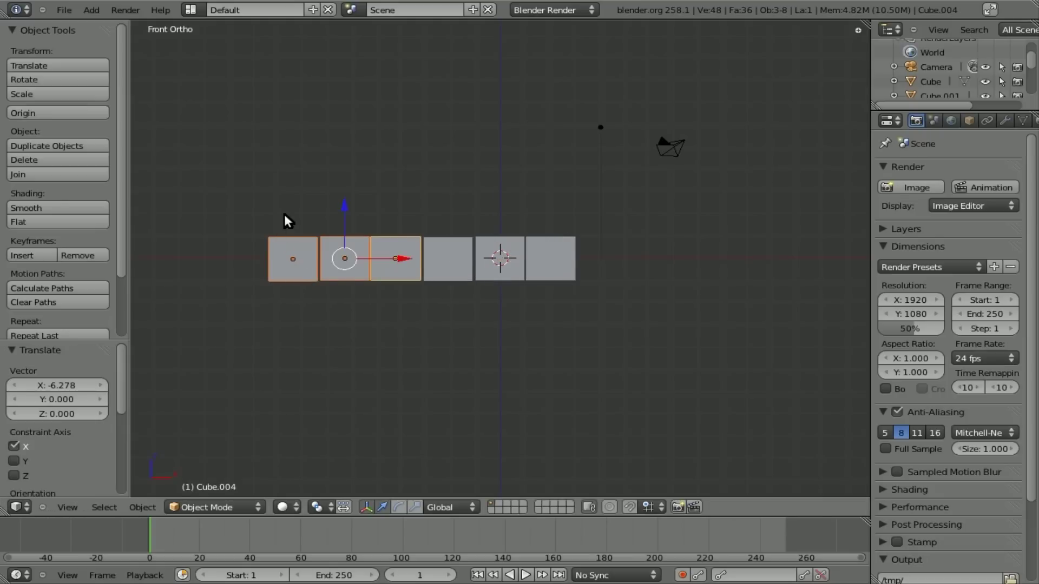
{"action": "key", "text": "b"}
{"action": "left_click_drag", "start_coordinate": [267, 206], "coordinate": [576, 280]}
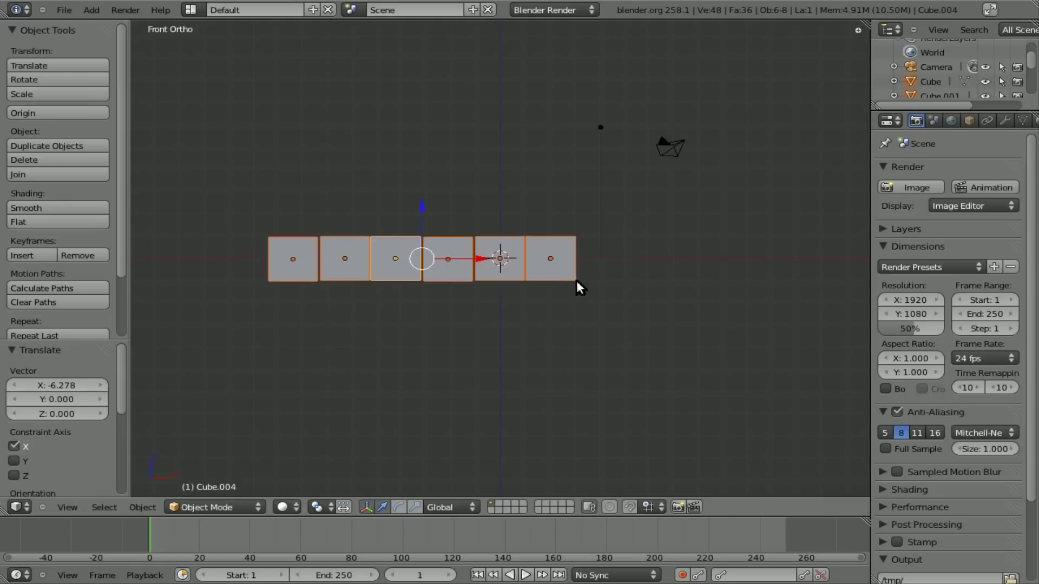
Stack three copies of the row upward into a 6×4 wall, then select the top-left cube.
{"action": "key", "text": "shift+d"}
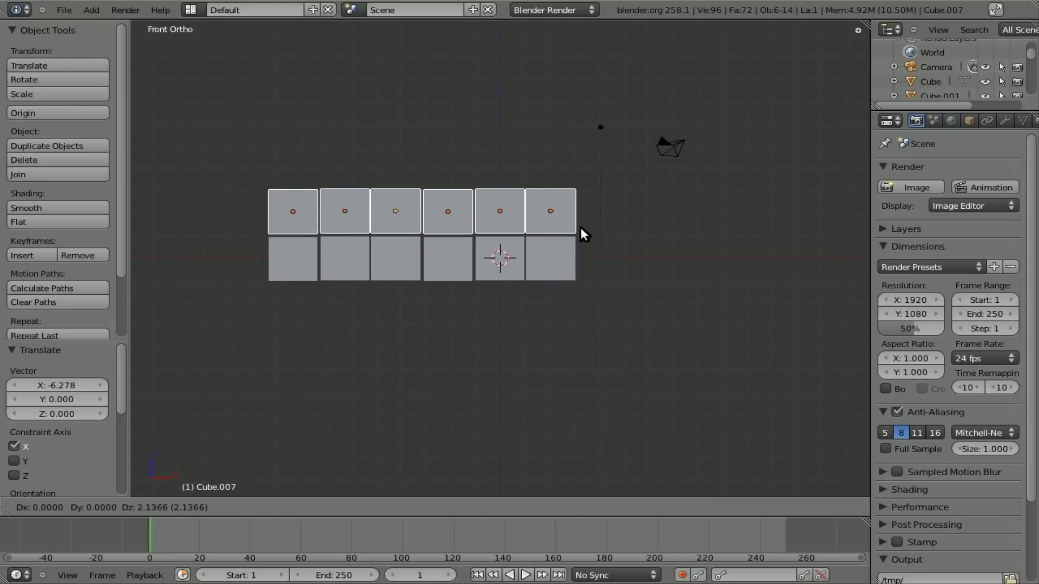
{"action": "left_click", "coordinate": [580, 227]}
{"action": "key", "text": "shift+d"}
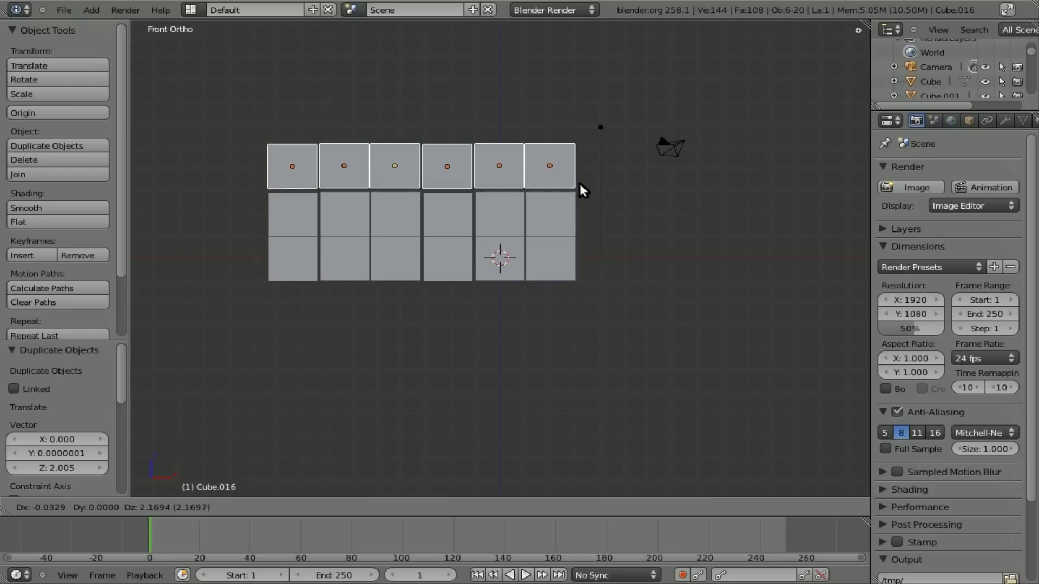
{"action": "left_click", "coordinate": [580, 184]}
{"action": "key", "text": "shift+d"}
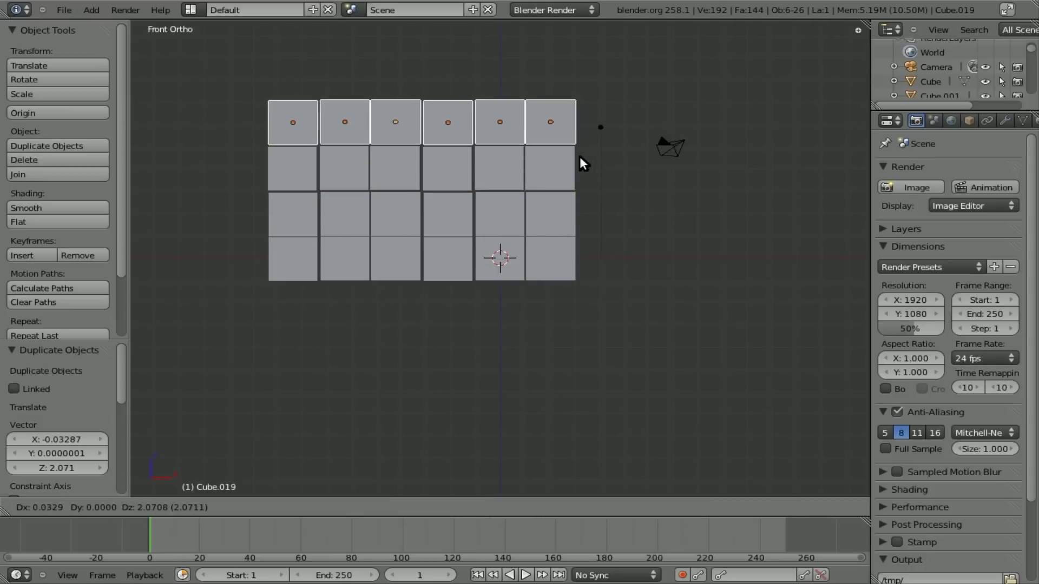
{"action": "left_click", "coordinate": [579, 155]}
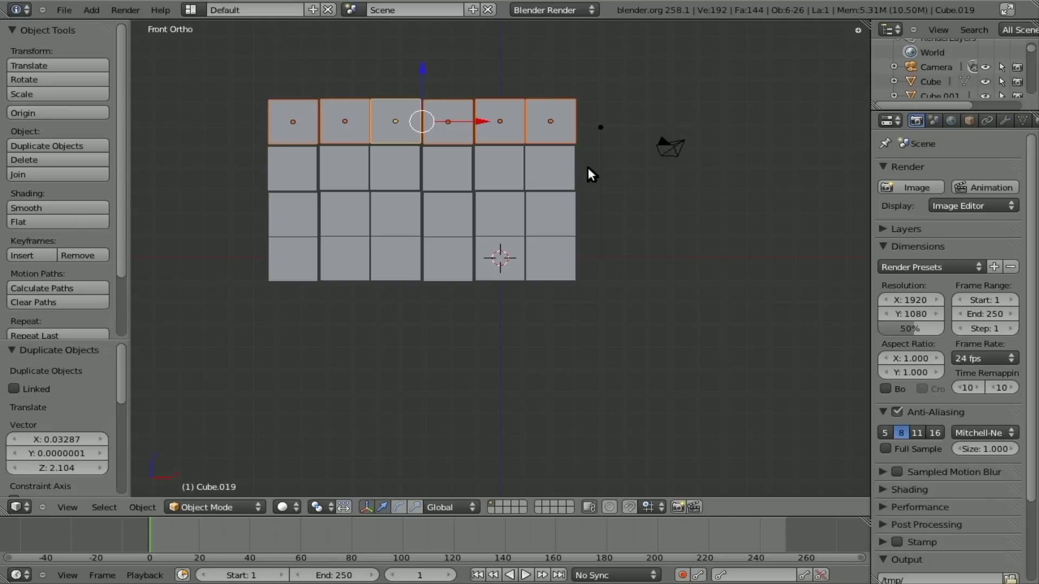
{"action": "key", "text": "Tab"}
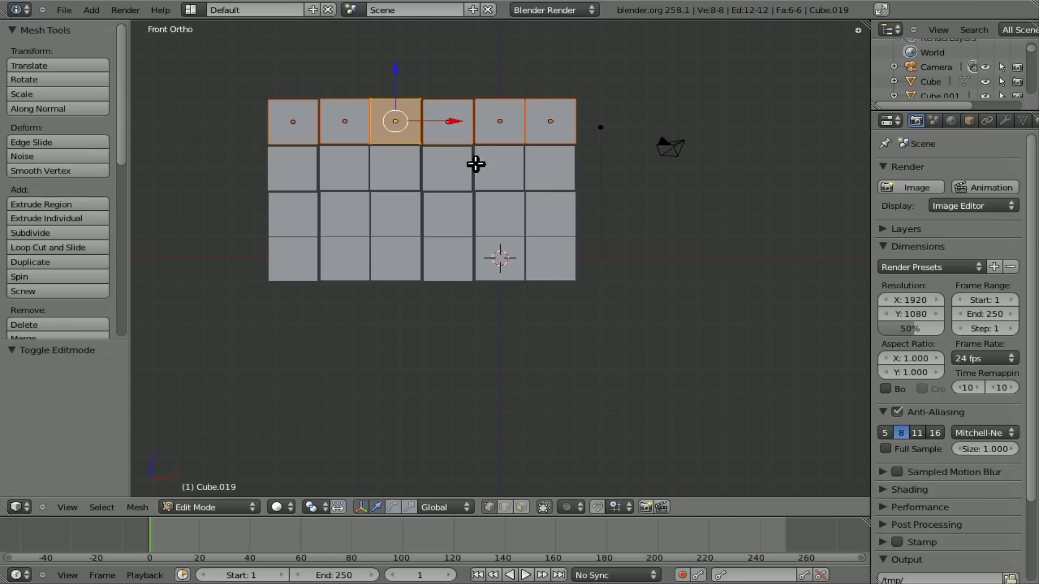
{"action": "key", "text": "Tab"}
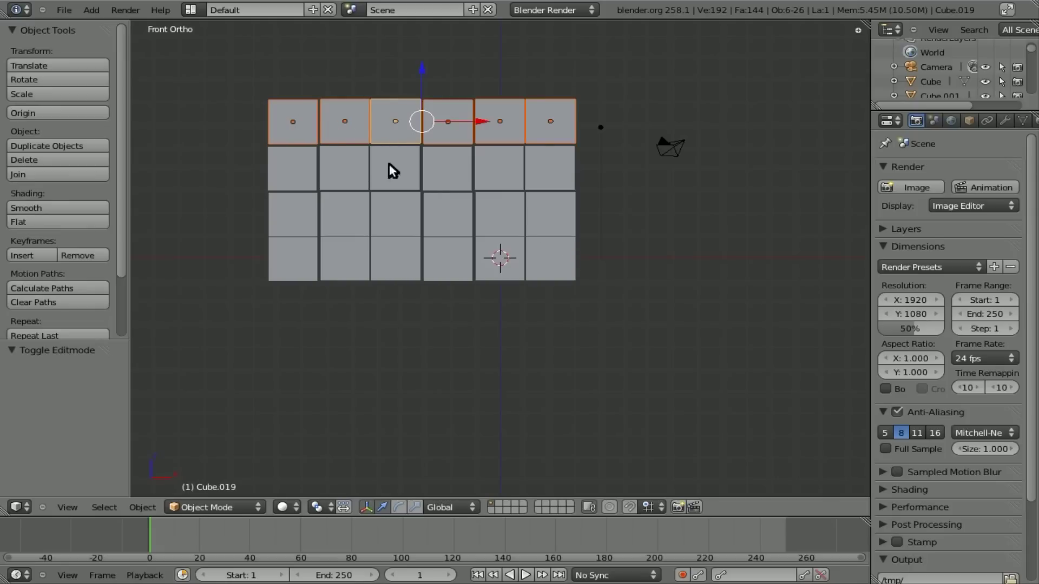
{"action": "right_click", "coordinate": [307, 134]}
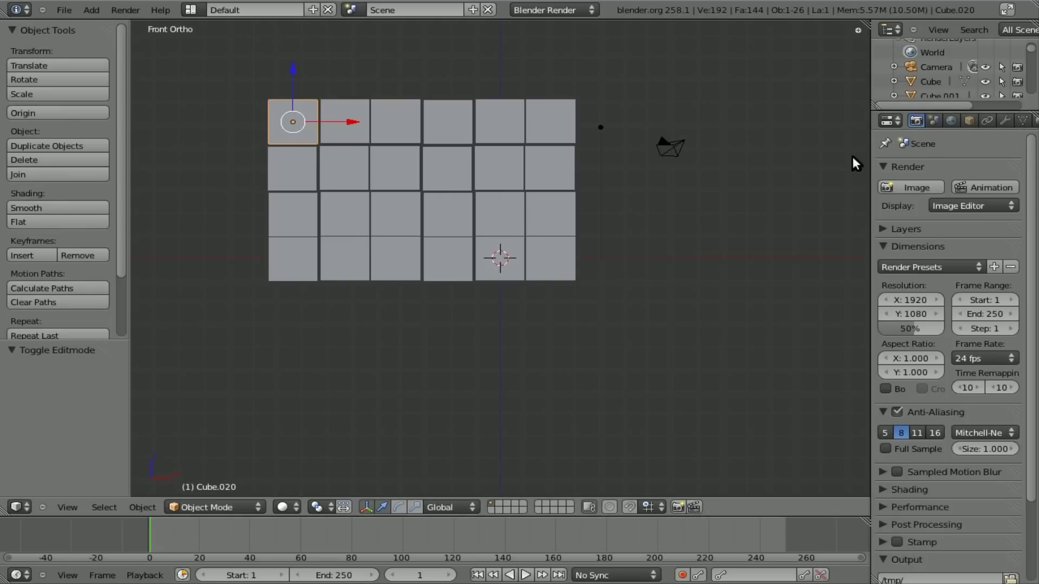
Make the top-left cube's texture an Image or Movie type loaded with dsc06012.jpg from Pictures.
{"action": "left_click_drag", "start_coordinate": [871, 163], "coordinate": [743, 162]}
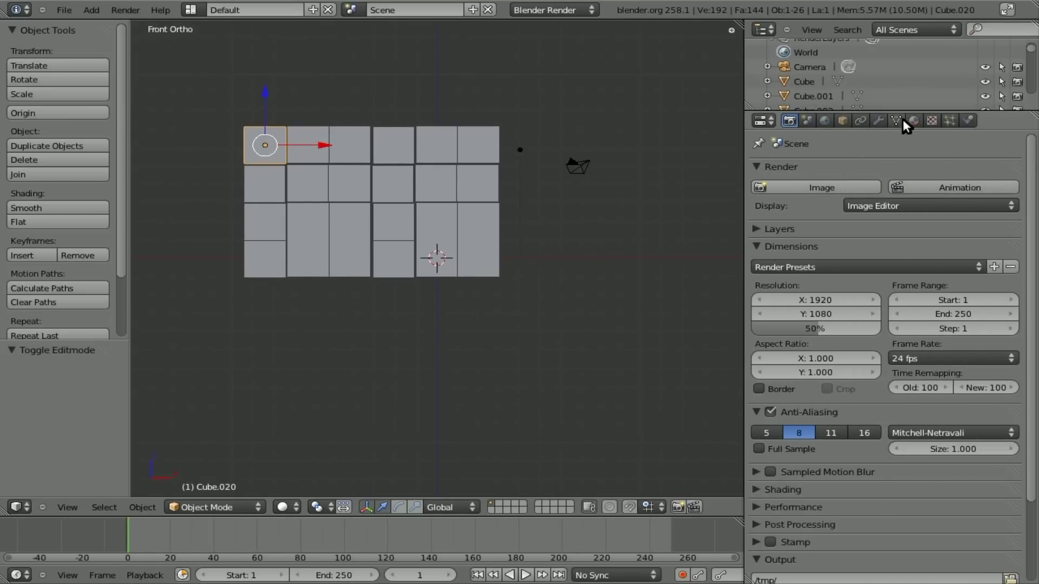
{"action": "left_click", "coordinate": [915, 123]}
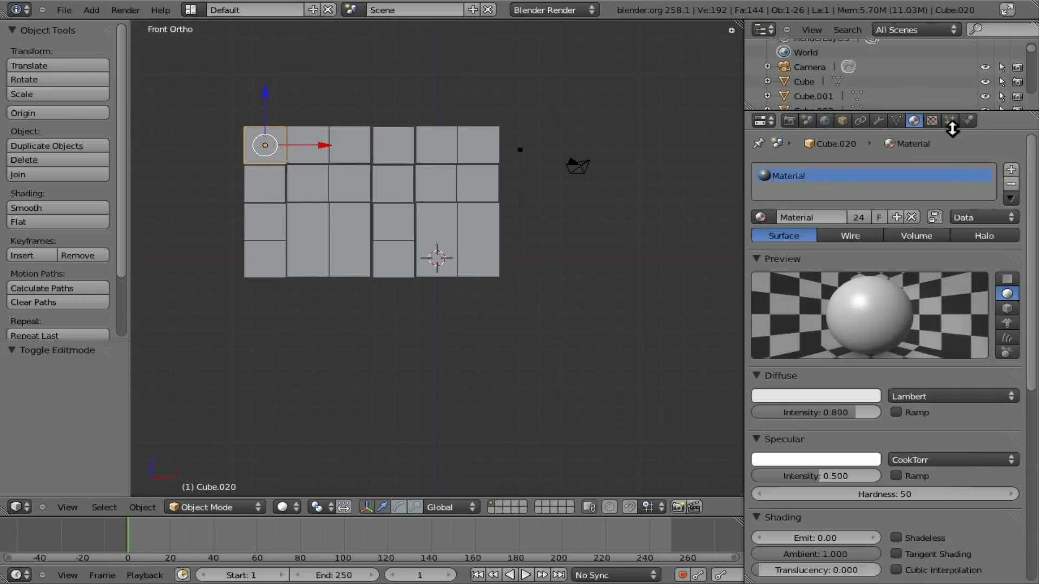
{"action": "left_click", "coordinate": [932, 123]}
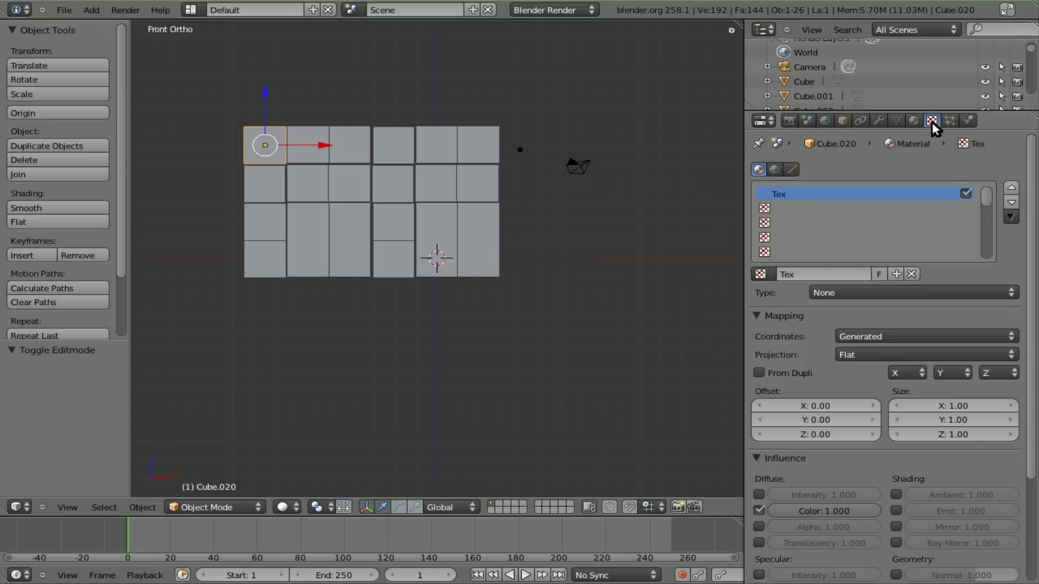
{"action": "left_click", "coordinate": [889, 295]}
{"action": "left_click", "coordinate": [858, 198]}
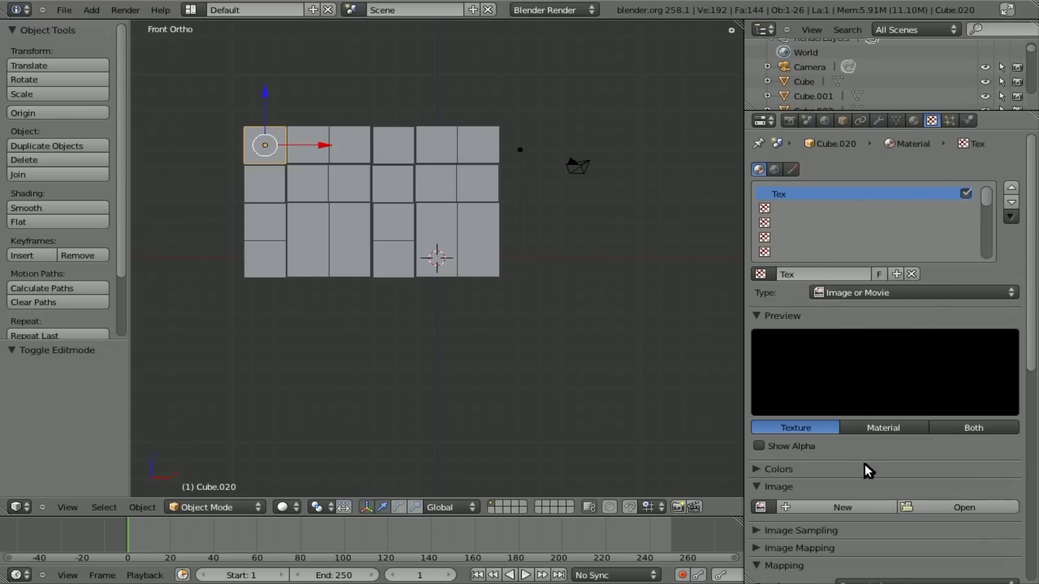
{"action": "left_click", "coordinate": [932, 508]}
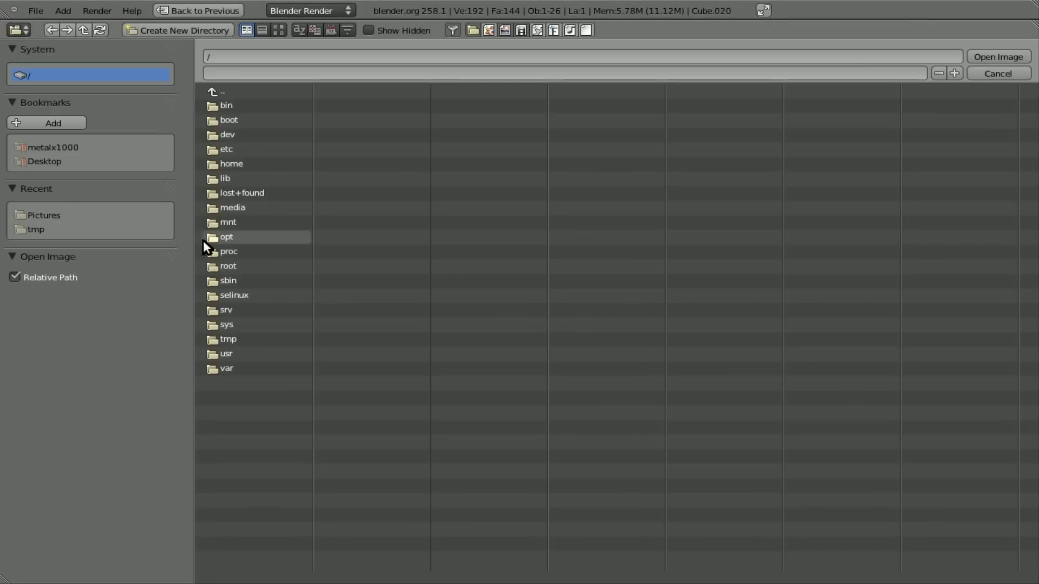
{"action": "left_click", "coordinate": [54, 217]}
{"action": "left_click", "coordinate": [219, 120]}
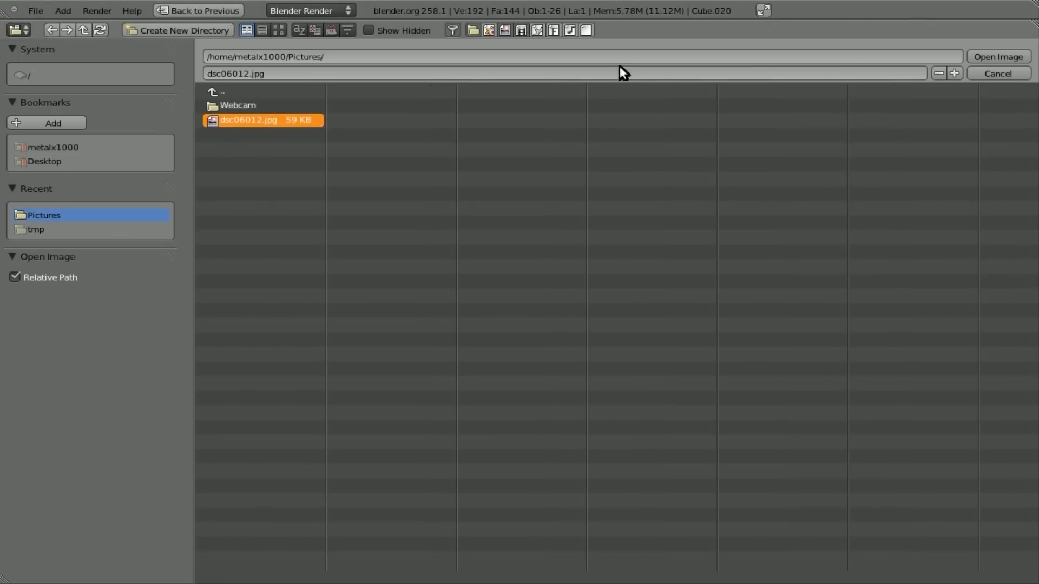
{"action": "left_click", "coordinate": [1001, 57]}
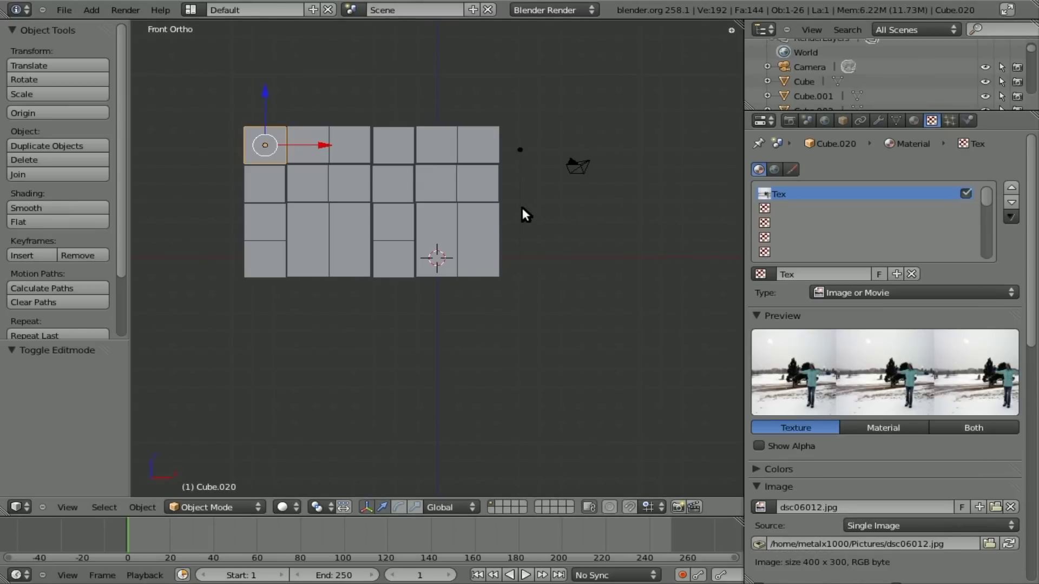
Align the camera to the view, move it to frame the cube wall, and test-render.
{"action": "key", "text": "ctrl+alt+KP_0"}
{"action": "right_click", "coordinate": [587, 253]}
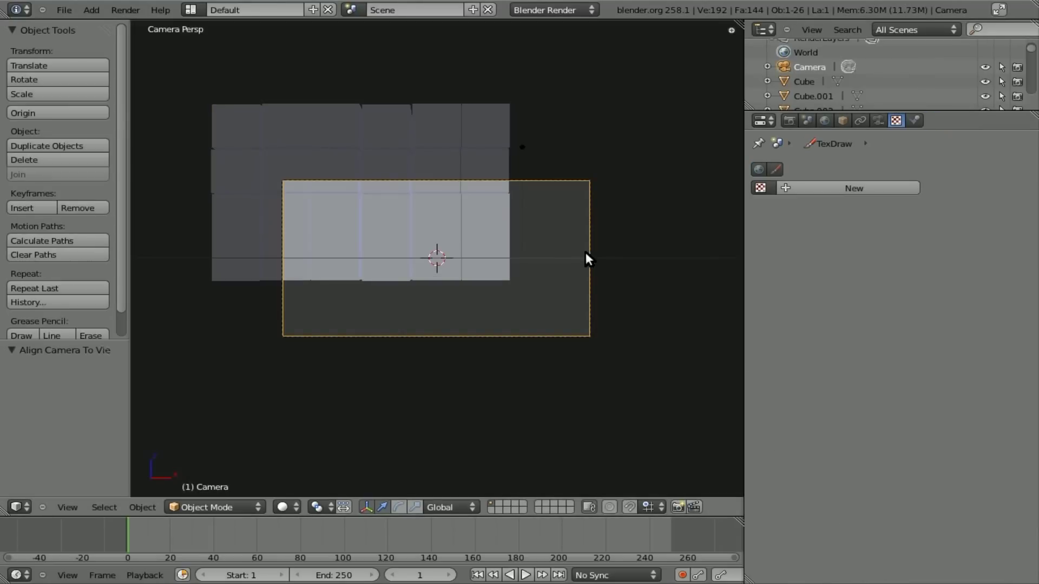
{"action": "key", "text": "g"}
{"action": "left_click", "coordinate": [379, 60]}
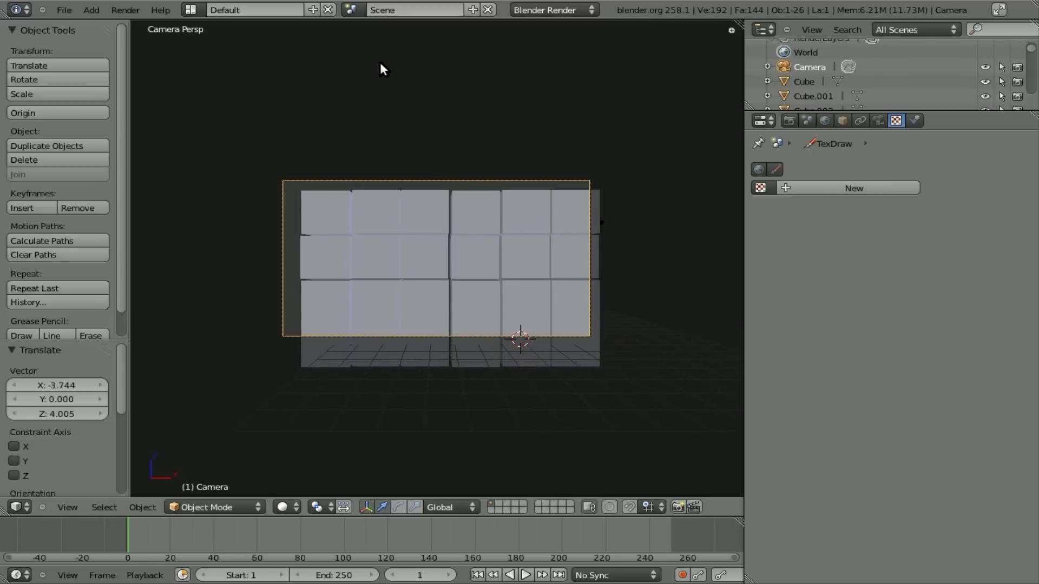
{"action": "key", "text": "F12"}
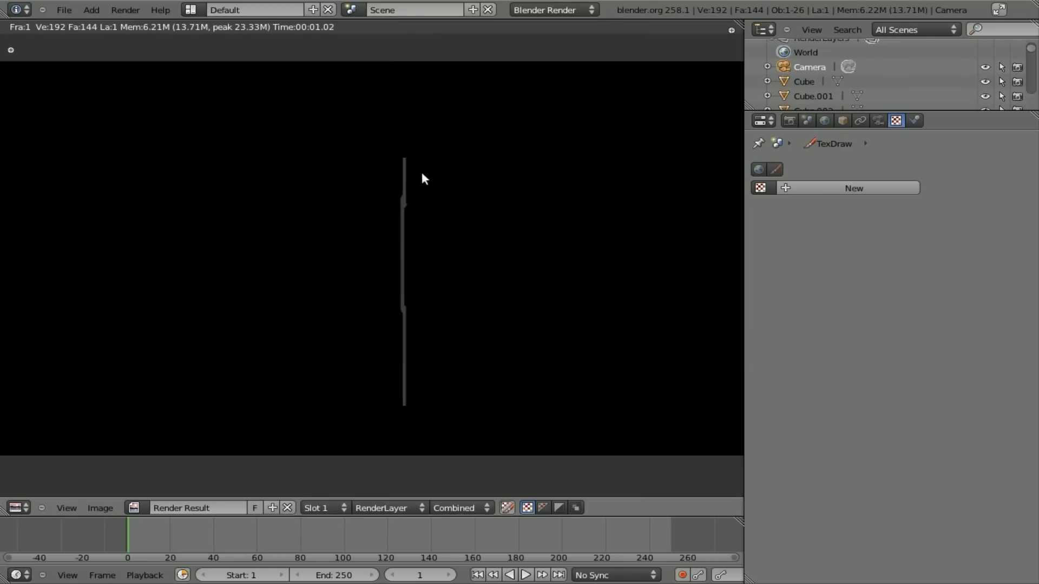
{"action": "key", "text": "Escape"}
Move the lamp in front of the wall (−2.062 X, −13.799 Y) and render again.
{"action": "key", "text": "KP_1"}
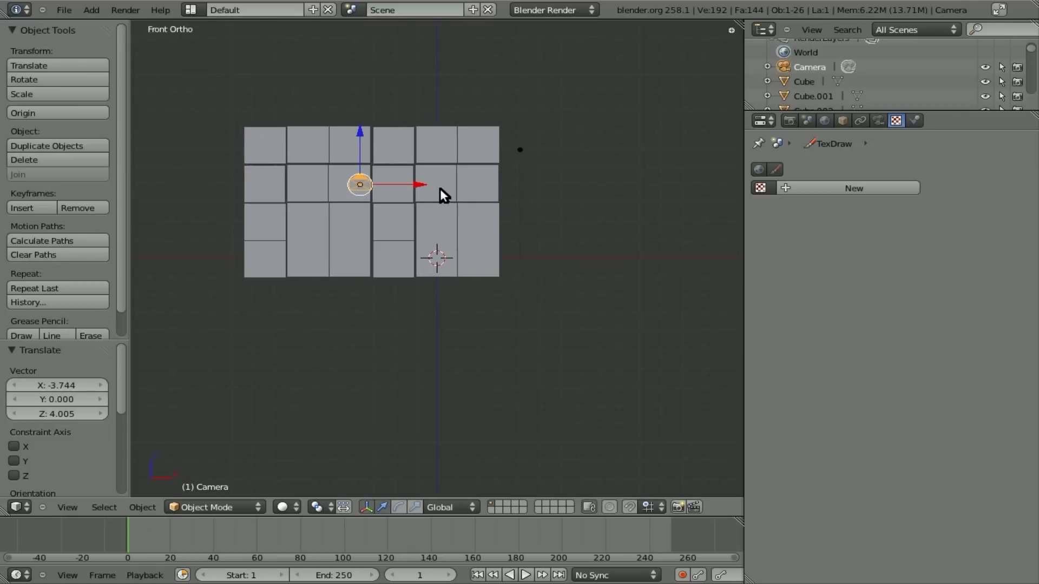
{"action": "right_click", "coordinate": [520, 151]}
{"action": "key", "text": "KP_7"}
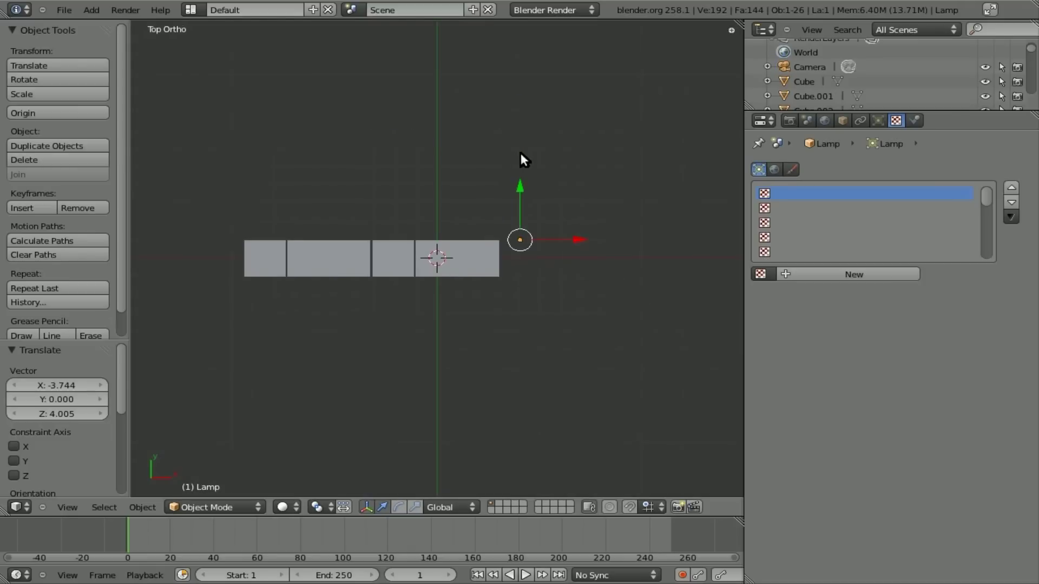
{"action": "key", "text": "g"}
{"action": "left_click", "coordinate": [482, 405]}
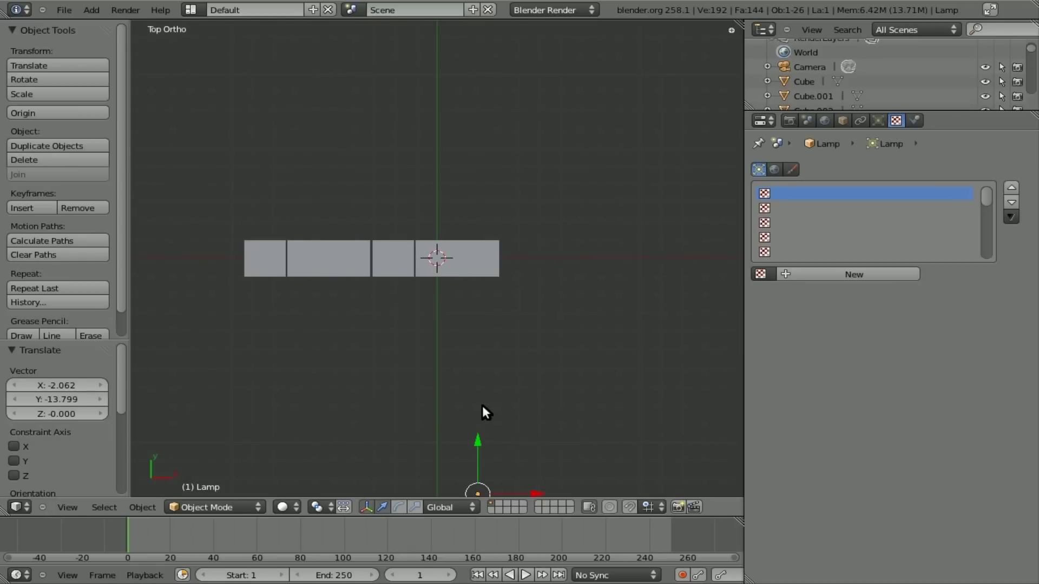
{"action": "key", "text": "F12"}
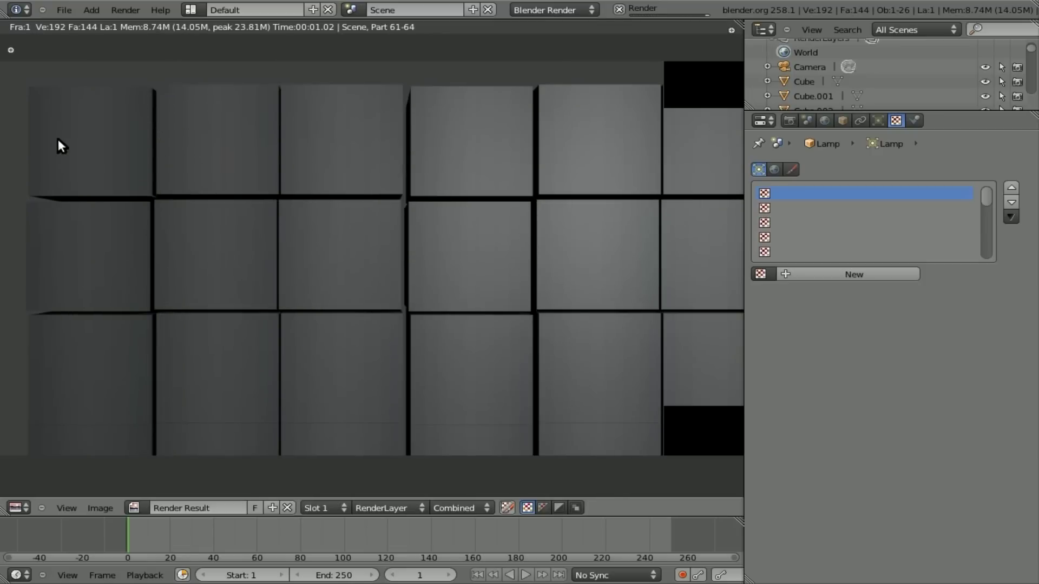
{"action": "key", "text": "Escape"}
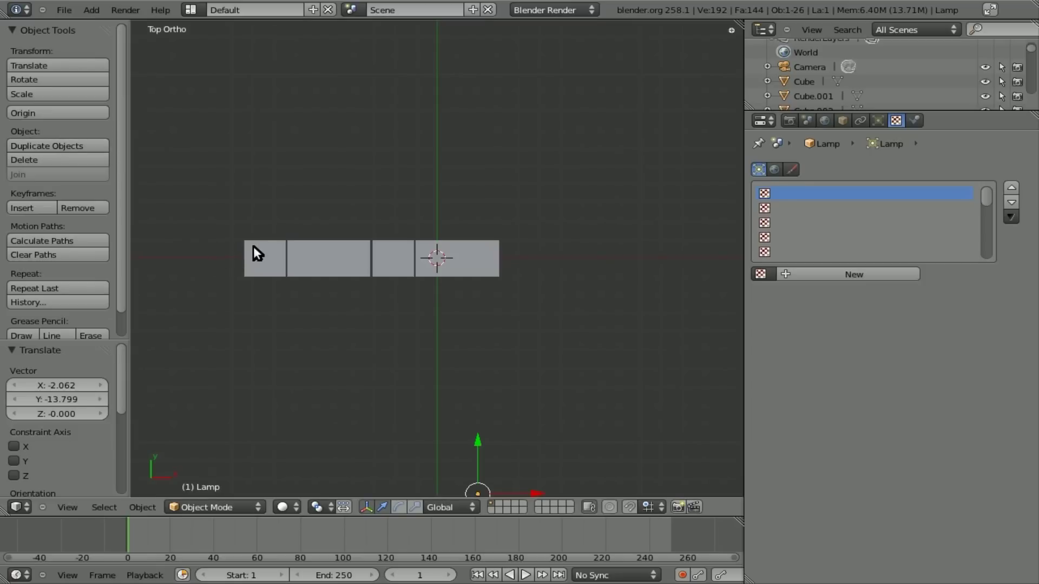
Switch Cube.020's texture projection from Flat to Cube and render the result.
{"action": "right_click", "coordinate": [255, 245]}
{"action": "key", "text": "KP_0"}
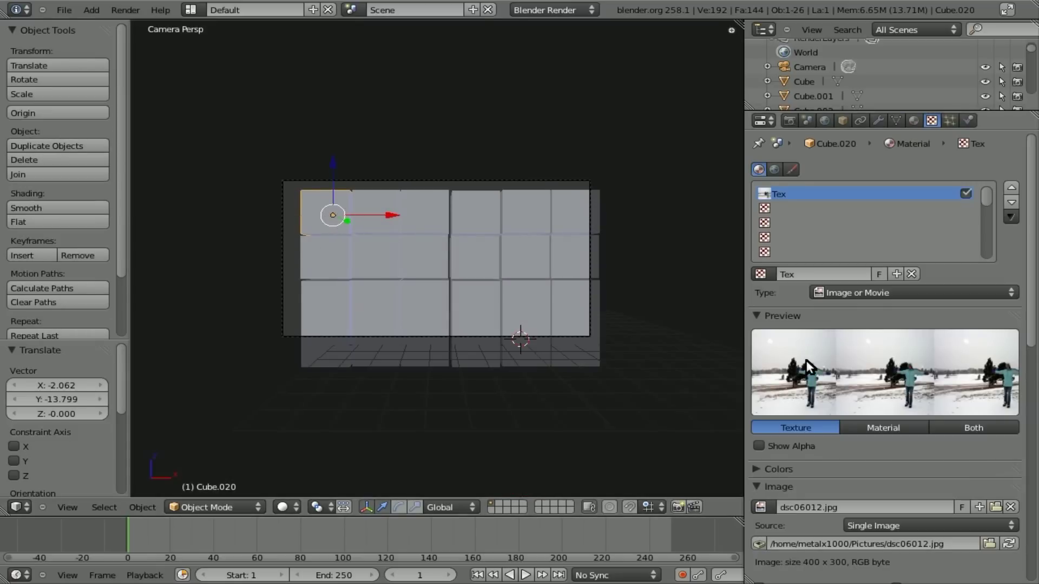
{"action": "scroll", "coordinate": [872, 472], "scroll_direction": "down", "scroll_amount": 4}
{"action": "scroll", "coordinate": [932, 384], "scroll_direction": "up", "scroll_amount": 3}
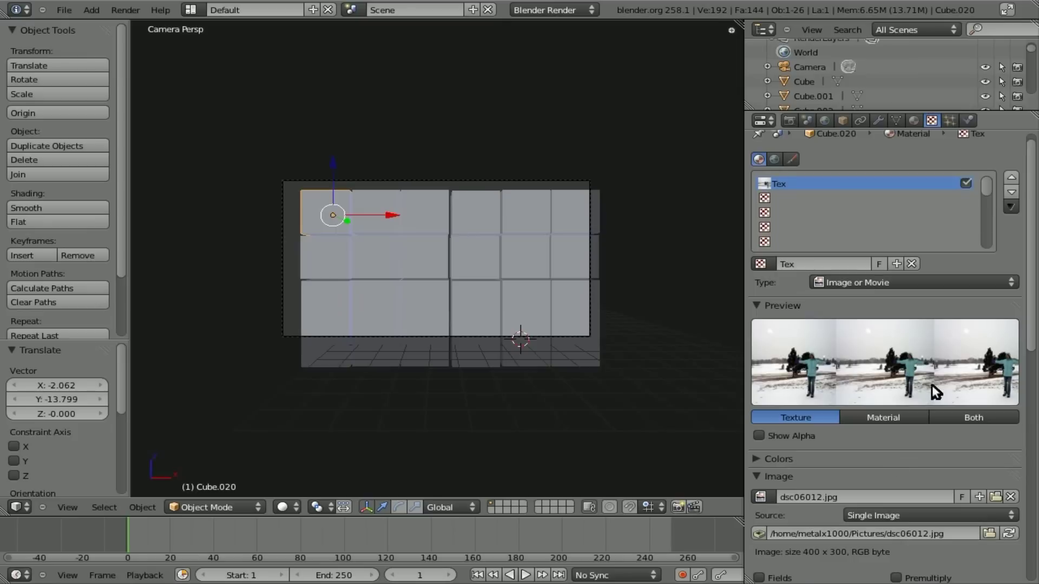
{"action": "left_click", "coordinate": [918, 121]}
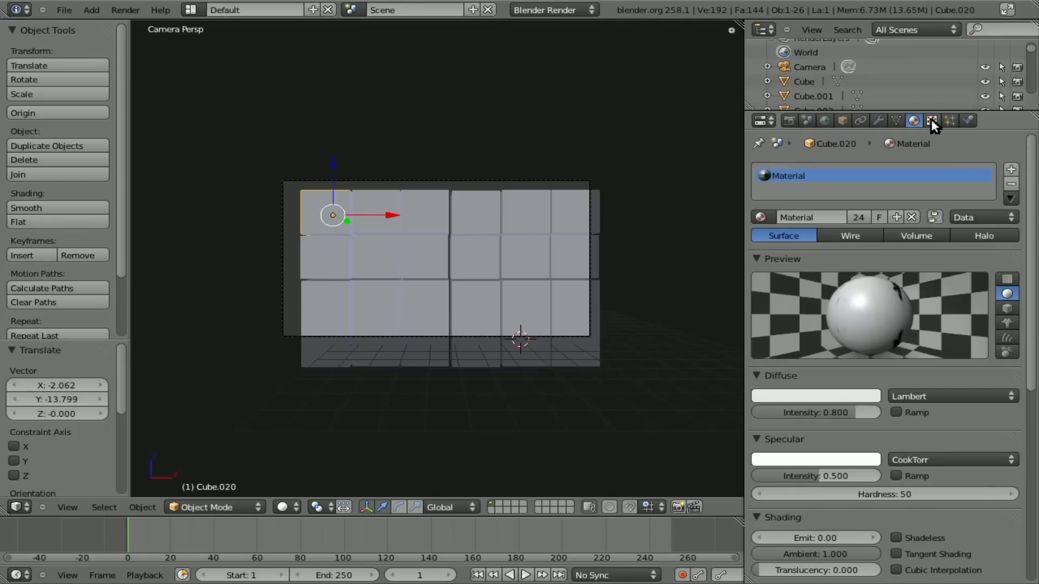
{"action": "left_click", "coordinate": [931, 120]}
{"action": "scroll", "coordinate": [864, 480], "scroll_direction": "down", "scroll_amount": 10}
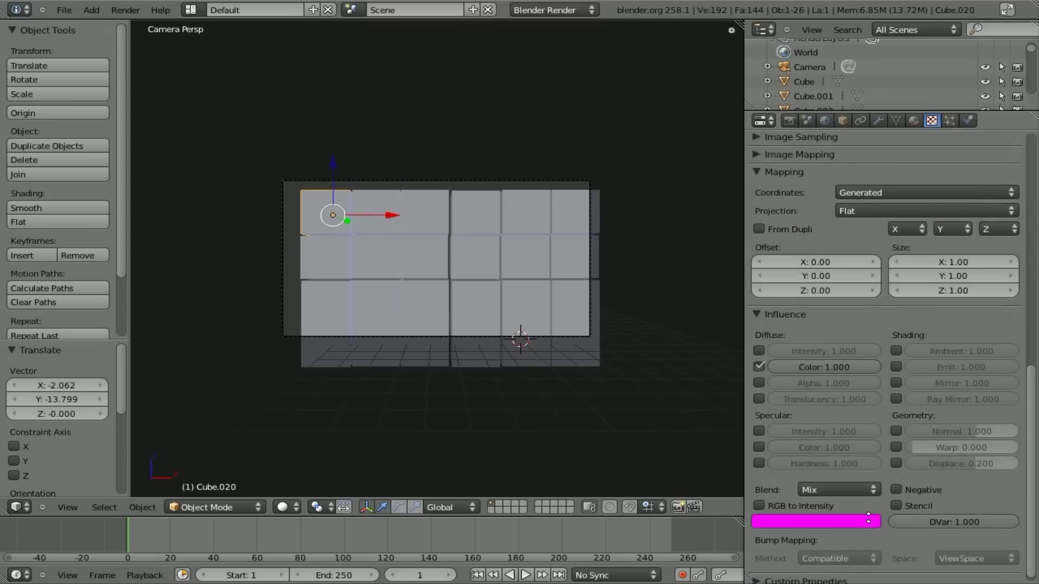
{"action": "left_click", "coordinate": [864, 212]}
{"action": "left_click", "coordinate": [865, 178]}
{"action": "key", "text": "F12"}
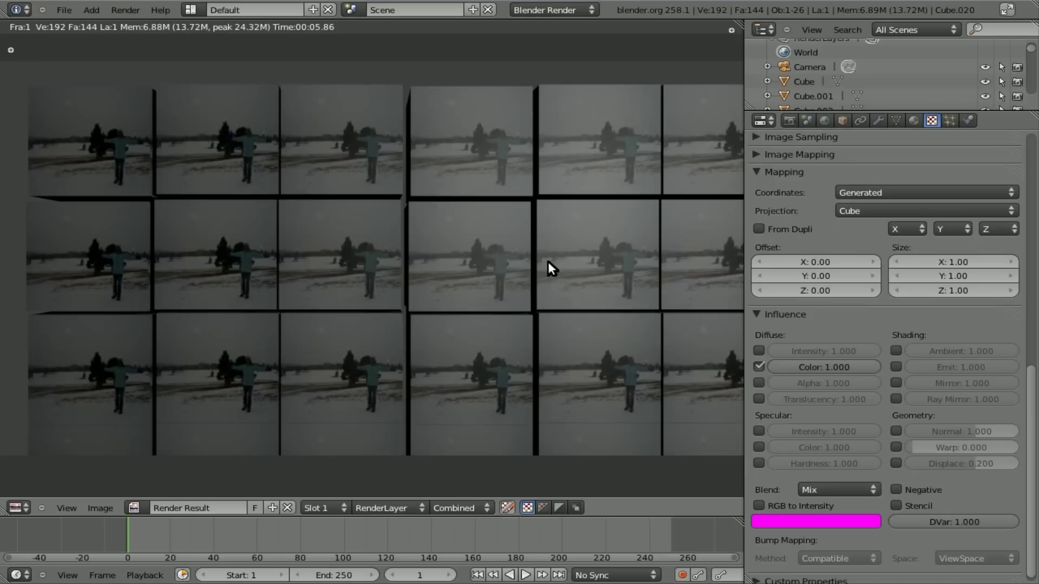
Set the texture mapping Size X to 2.
{"action": "key", "text": "Escape"}
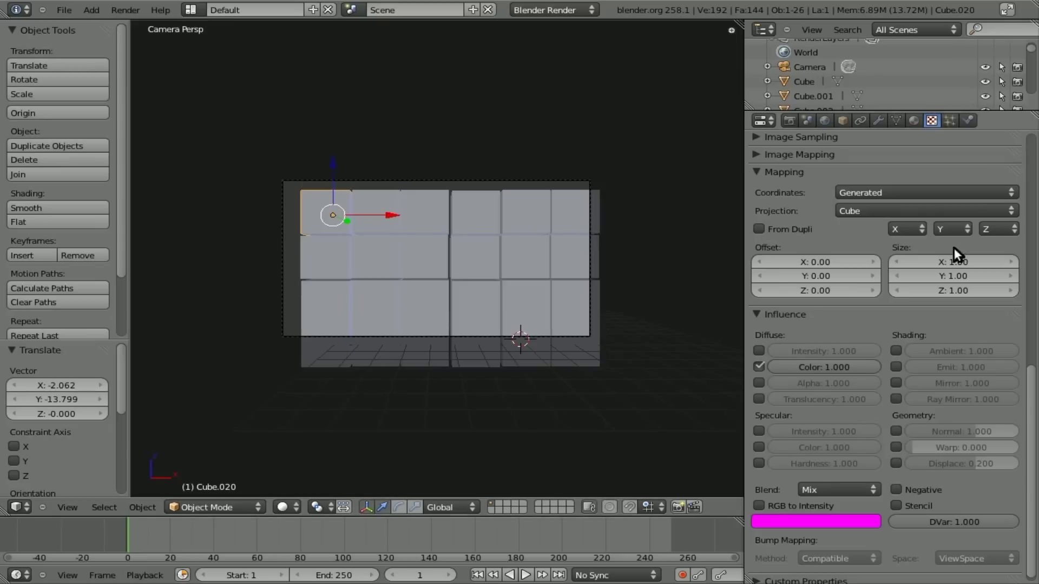
{"action": "left_click", "coordinate": [1010, 262]}
{"action": "left_click", "coordinate": [1010, 262]}
{"action": "left_click", "coordinate": [1009, 262]}
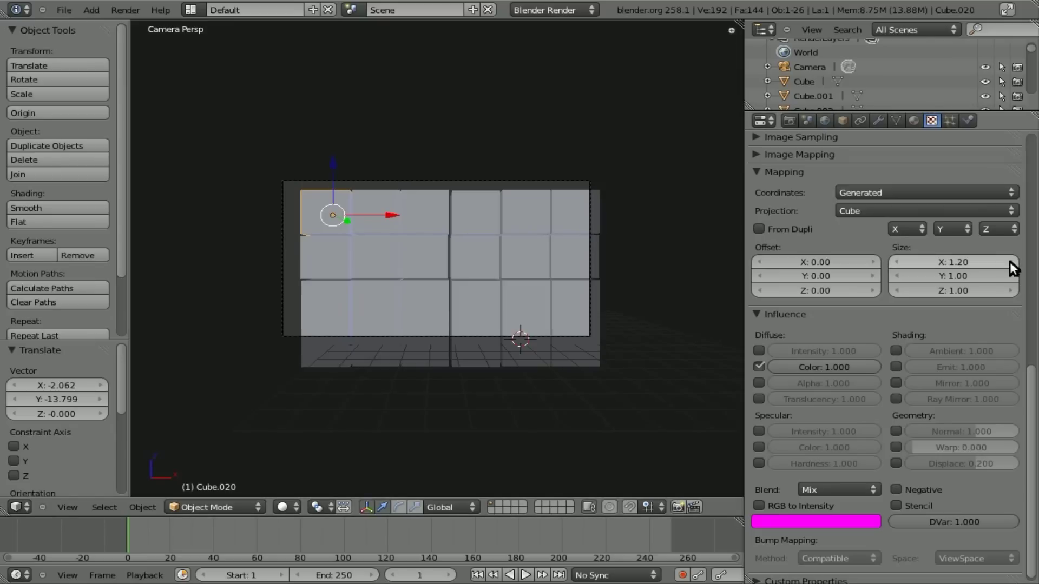
{"action": "left_click", "coordinate": [1009, 261]}
{"action": "left_click", "coordinate": [1009, 261]}
{"action": "left_click", "coordinate": [960, 261]}
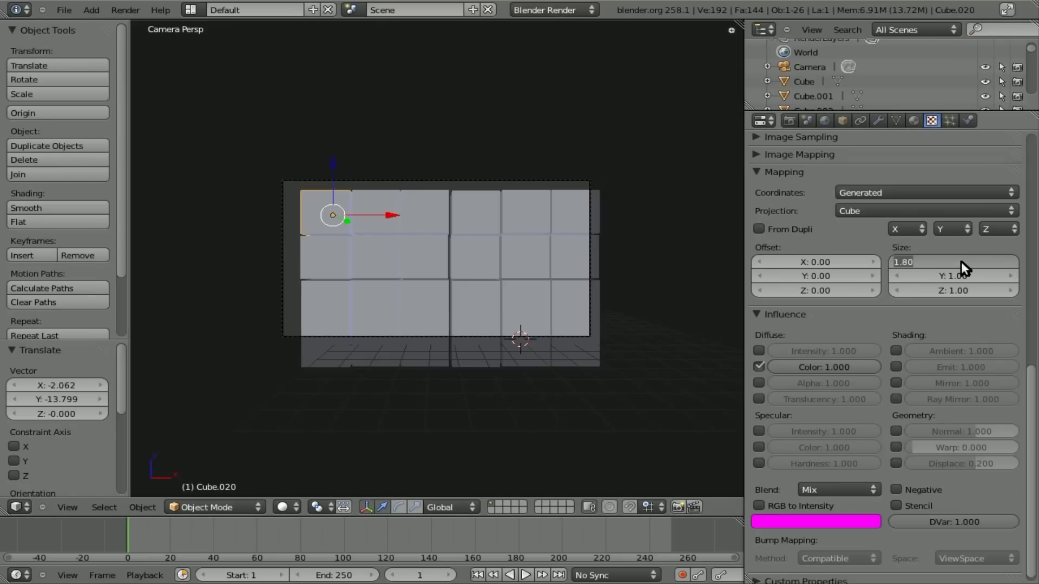
{"action": "type", "text": "2"}
{"action": "key", "text": "Return"}
Set mapping Size Y and Z to 2 and render the smaller tiled photos.
{"action": "left_click", "coordinate": [959, 275]}
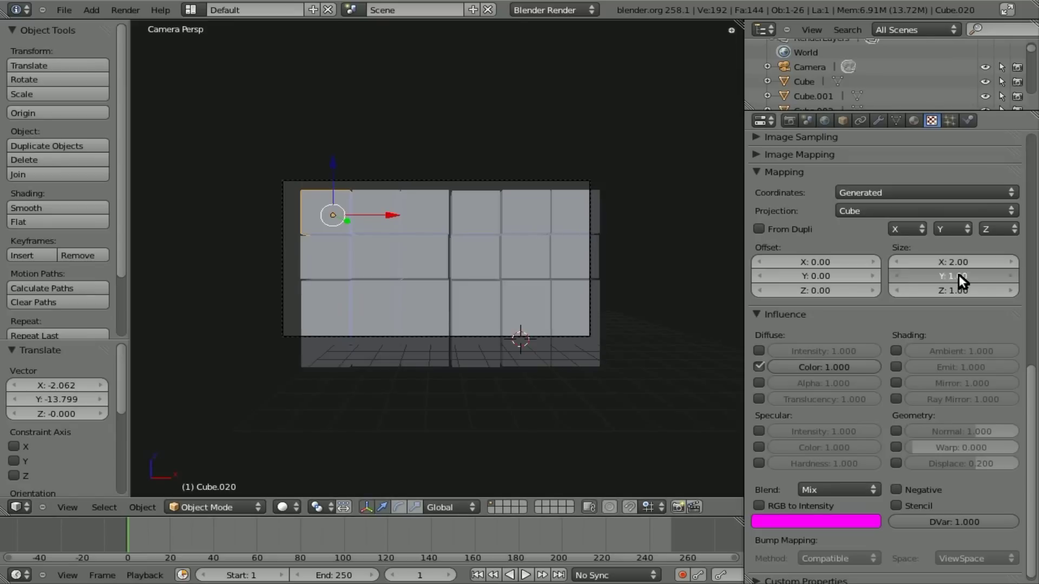
{"action": "type", "text": "2"}
{"action": "key", "text": "Return"}
{"action": "left_click", "coordinate": [956, 292]}
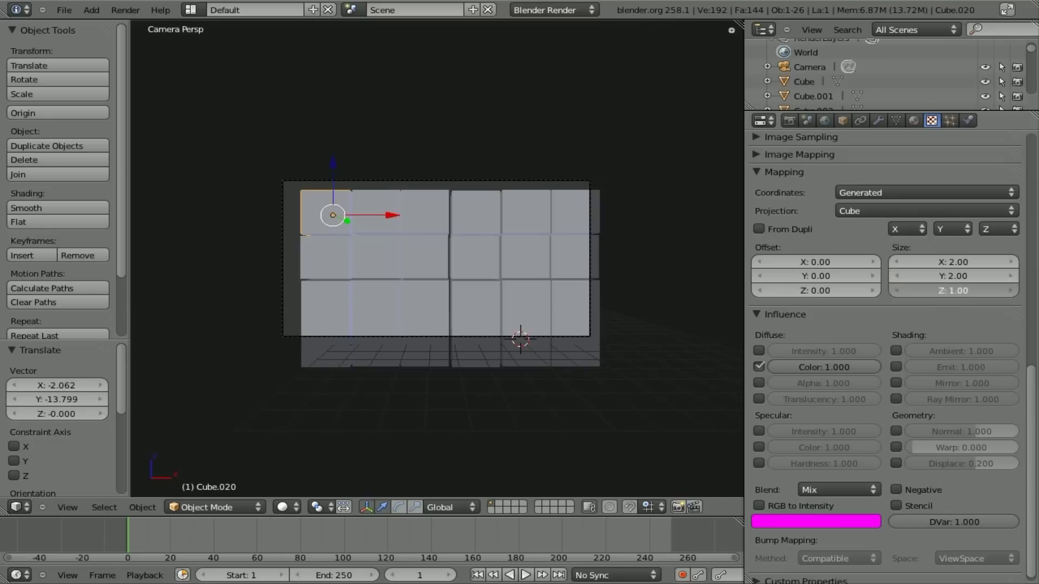
{"action": "type", "text": "2"}
{"action": "key", "text": "Return"}
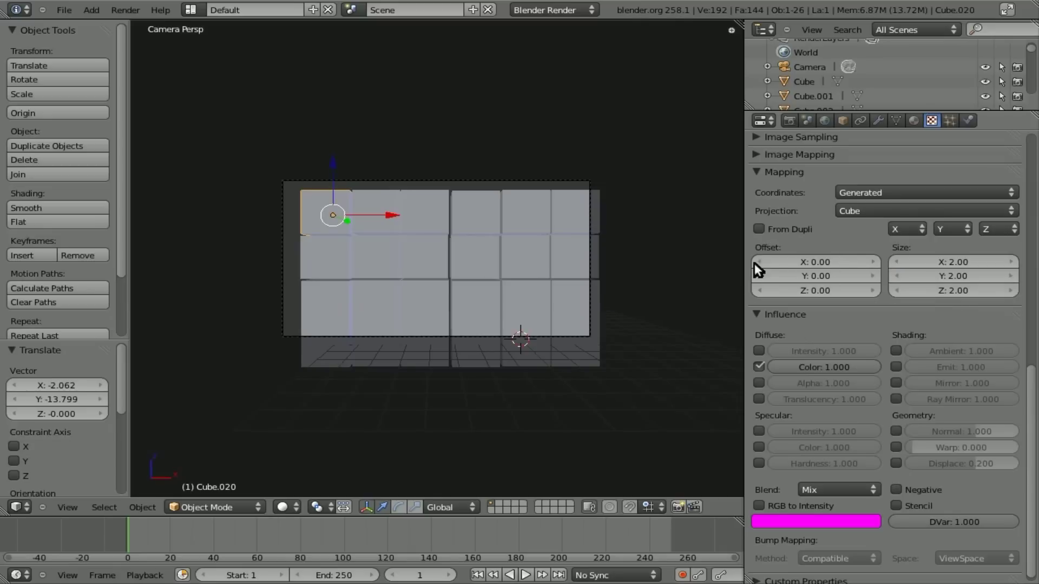
{"action": "key", "text": "F12"}
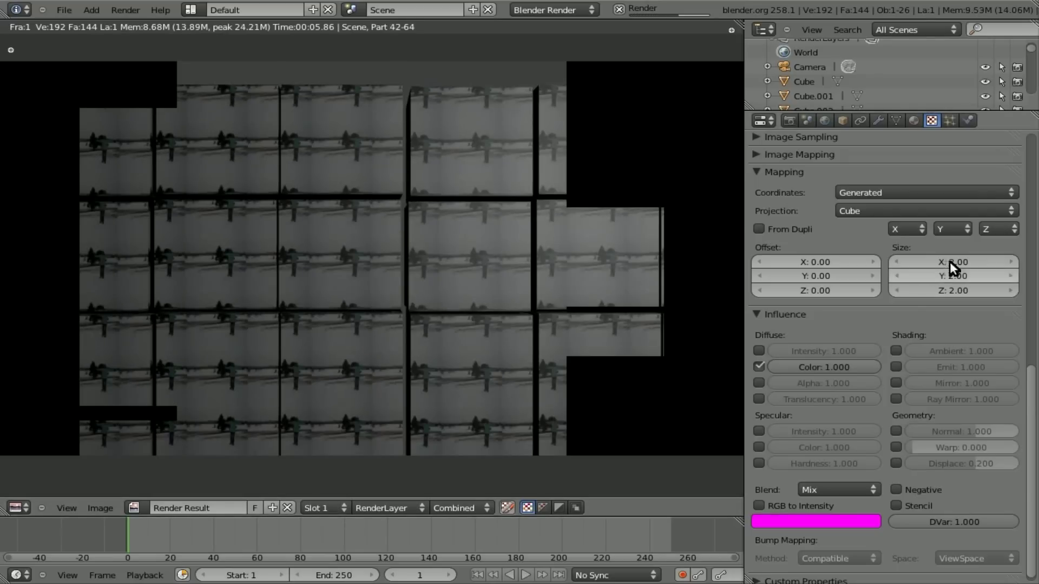
{"action": "key", "text": "Escape"}
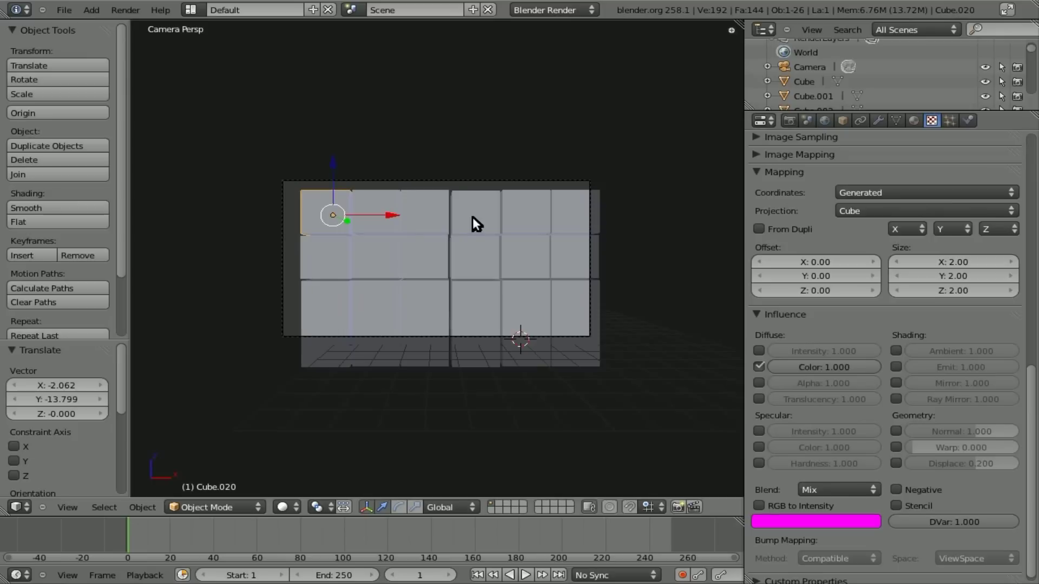
Add a plane, rotate it 90° about X, and scale it up to 3.966.
{"action": "key", "text": "space"}
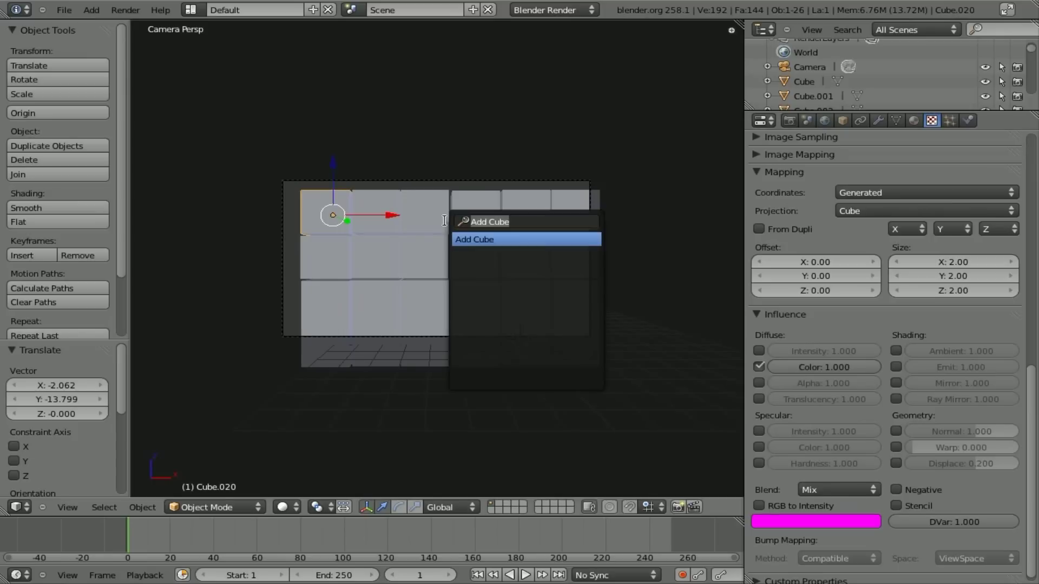
{"action": "type", "text": "plane"}
{"action": "key", "text": "Return"}
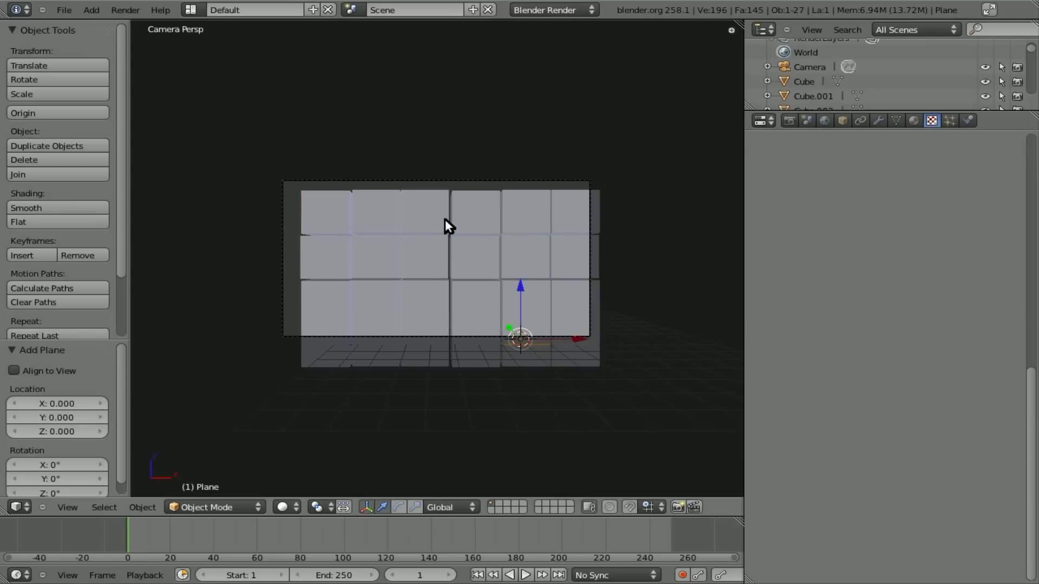
{"action": "type", "text": "r"}
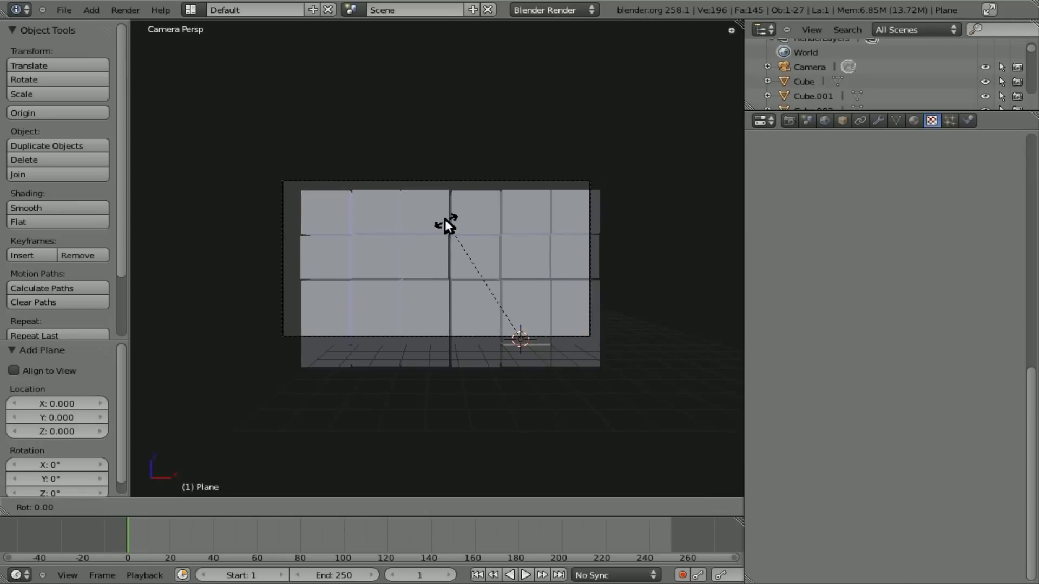
{"action": "type", "text": "x90"}
{"action": "key", "text": "Return"}
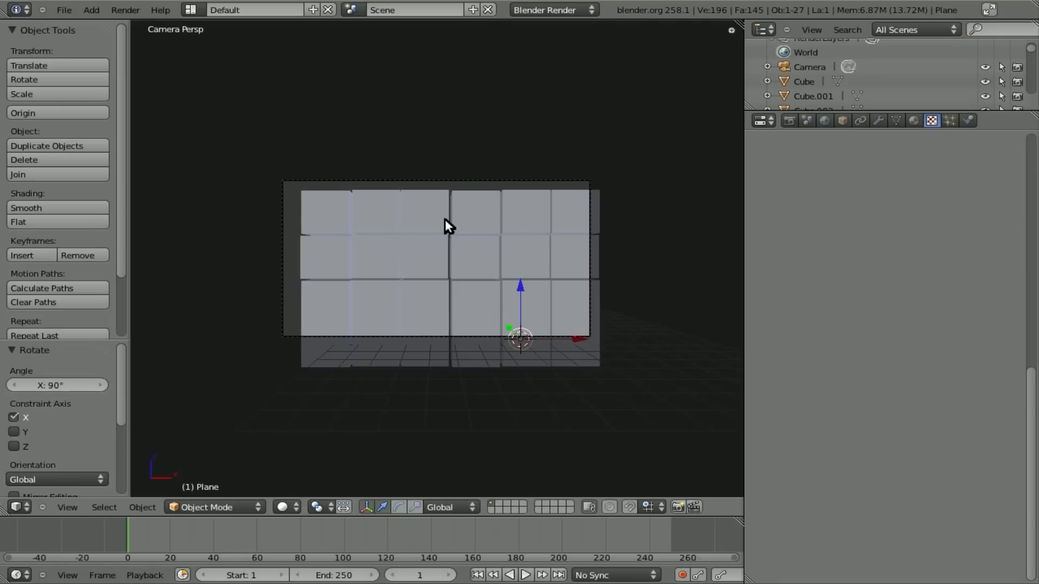
{"action": "key", "text": "z"}
{"action": "key", "text": "s"}
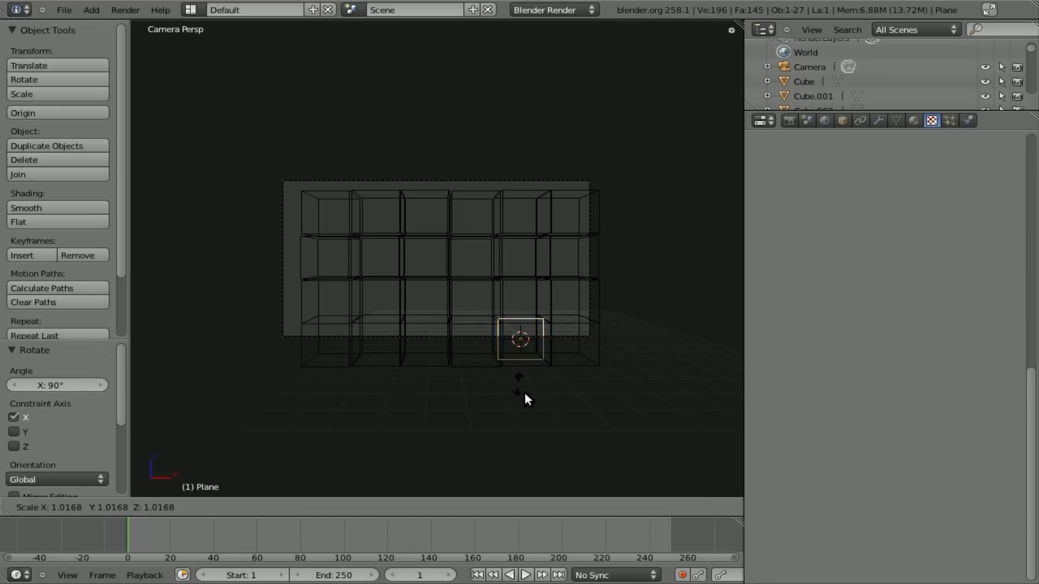
{"action": "left_click", "coordinate": [643, 469]}
Move the plane over the cube wall and stretch it to 1.610 along X.
{"action": "key", "text": "KP_1"}
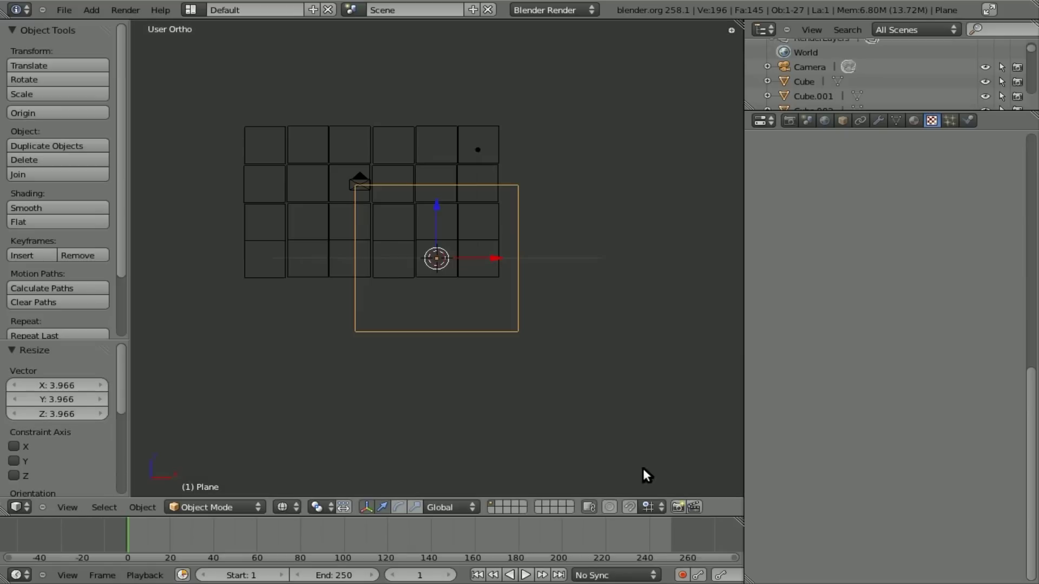
{"action": "key", "text": "g"}
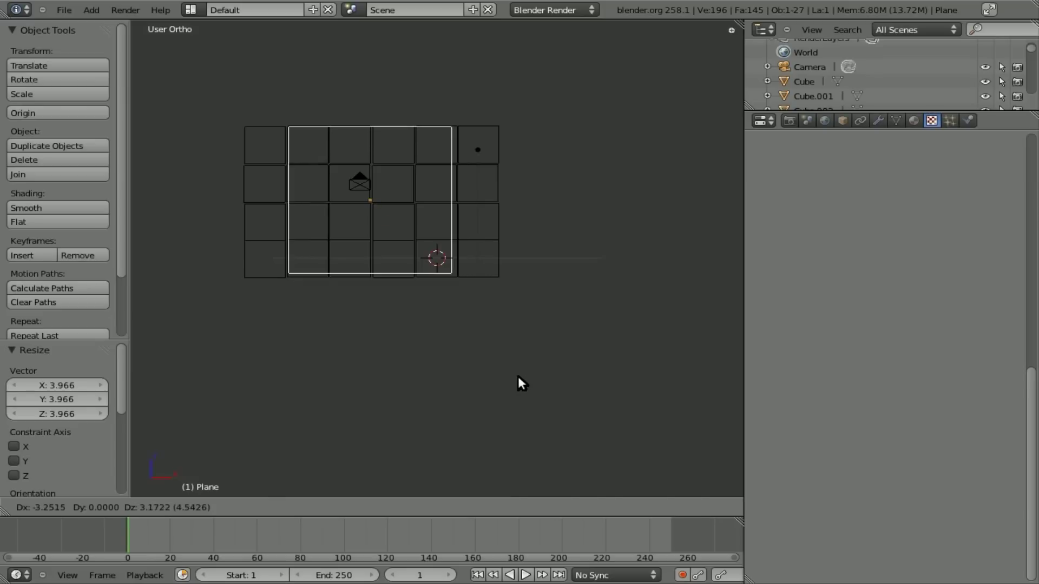
{"action": "left_click", "coordinate": [518, 376]}
{"action": "key", "text": "s"}
{"action": "key", "text": "x"}
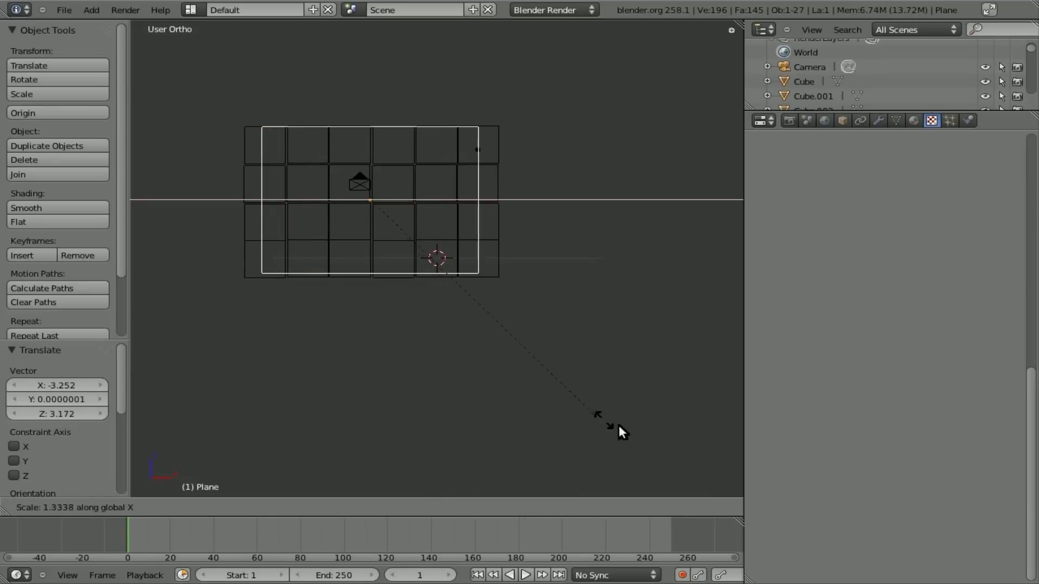
{"action": "left_click", "coordinate": [662, 440]}
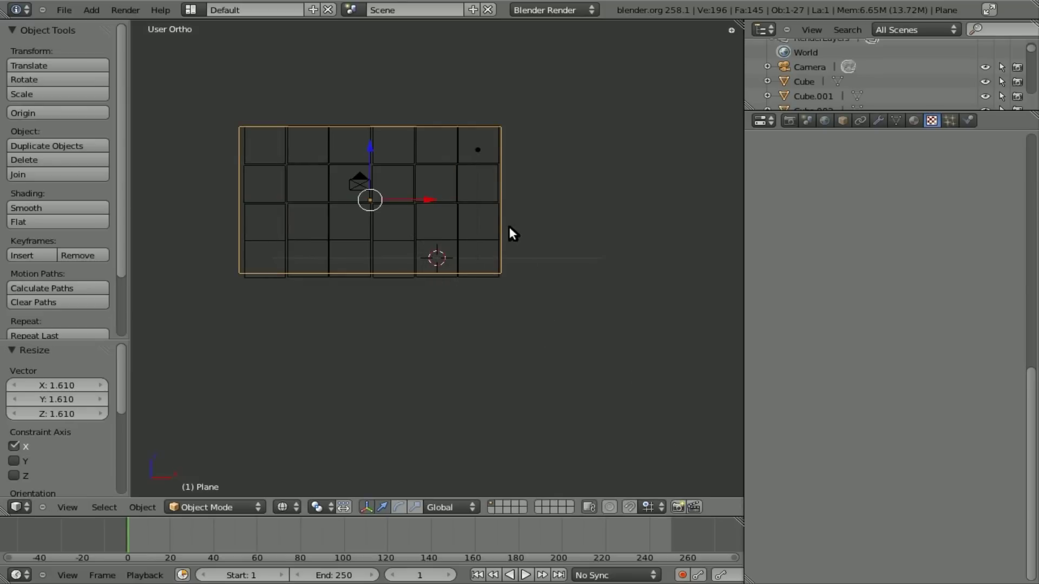
Map Cube.013's texture by Object coordinates from Plane and render the wall.
{"action": "right_click", "coordinate": [489, 195]}
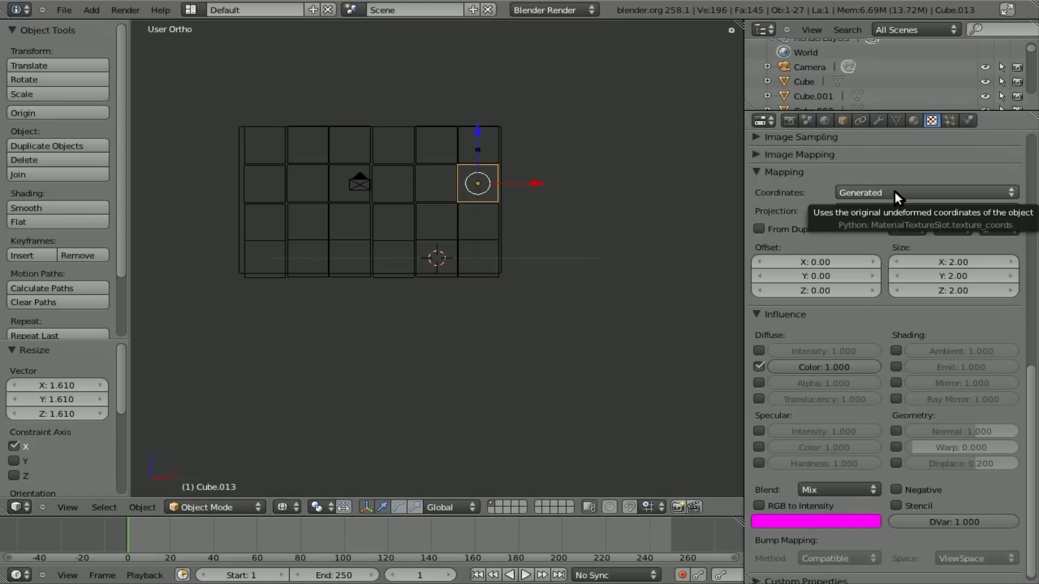
{"action": "left_click", "coordinate": [922, 193]}
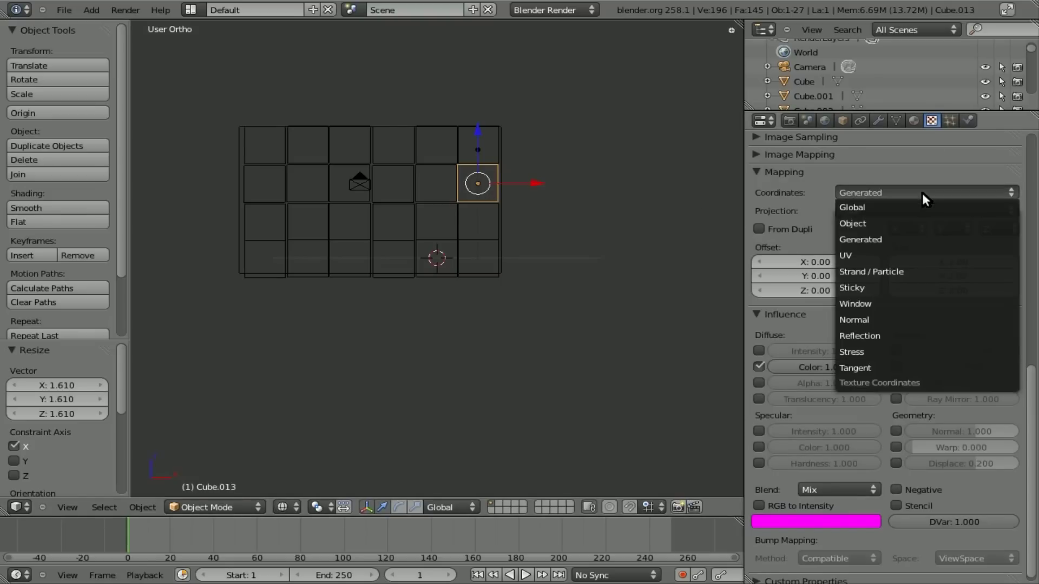
{"action": "left_click", "coordinate": [870, 224]}
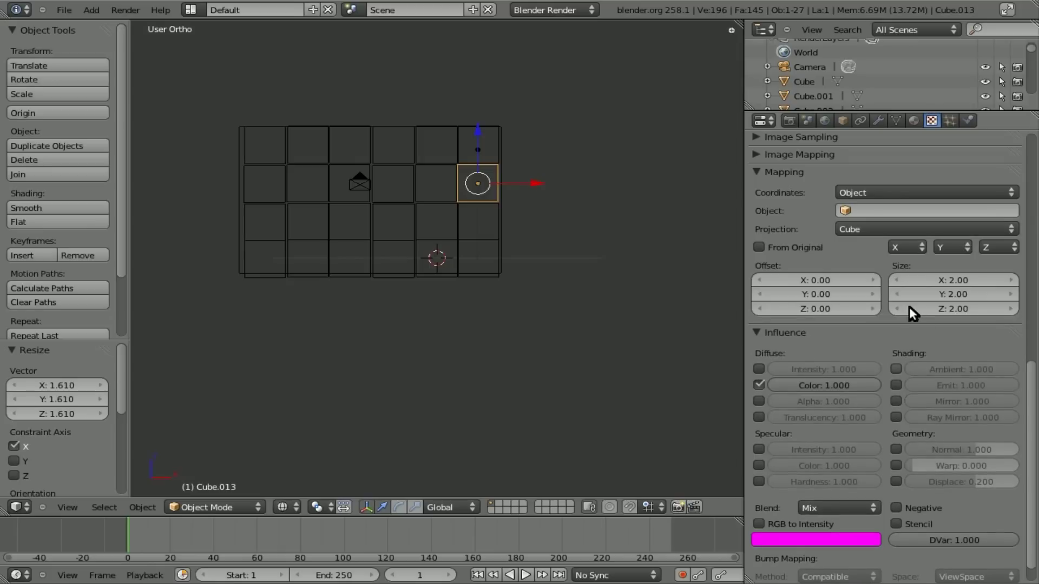
{"action": "left_click", "coordinate": [878, 211]}
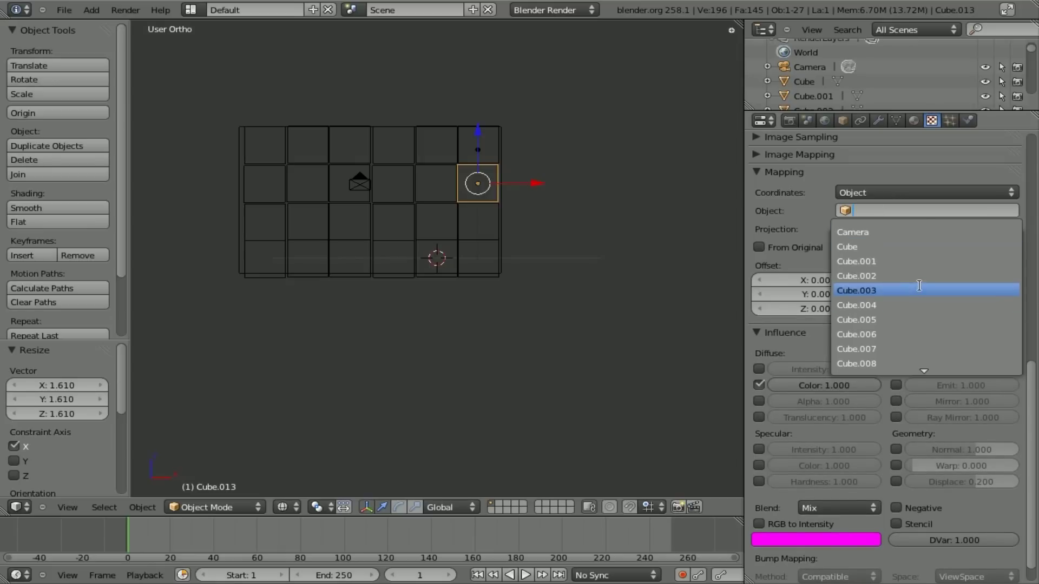
{"action": "scroll", "coordinate": [909, 324], "scroll_direction": "down", "scroll_amount": 14}
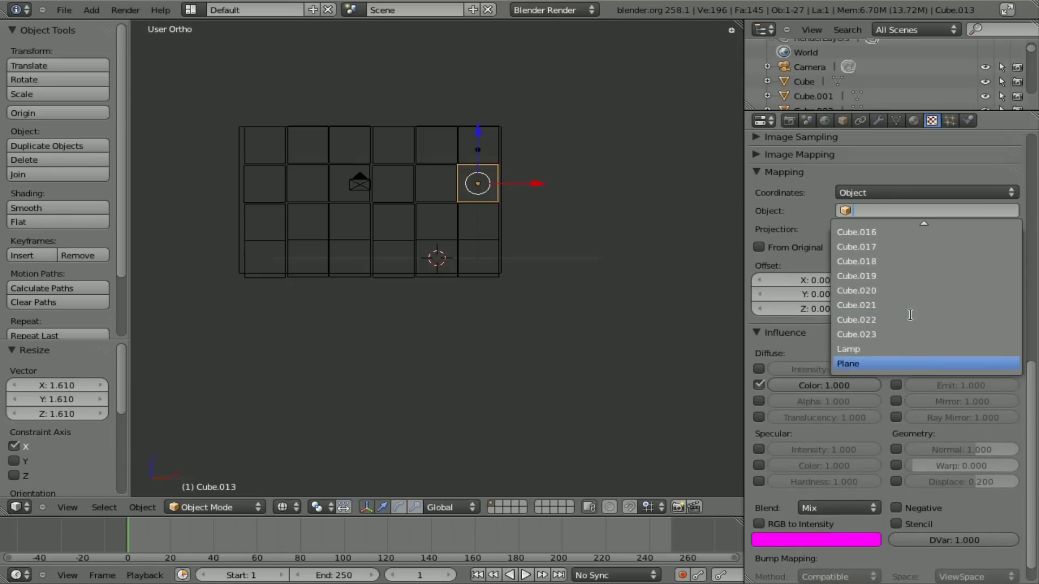
{"action": "left_click", "coordinate": [871, 363]}
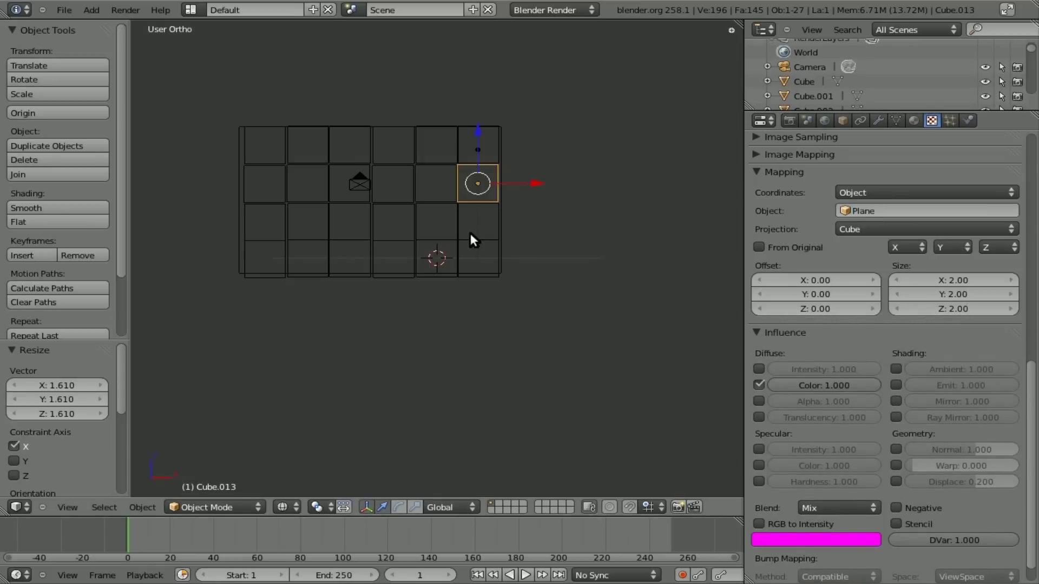
{"action": "key", "text": "F12"}
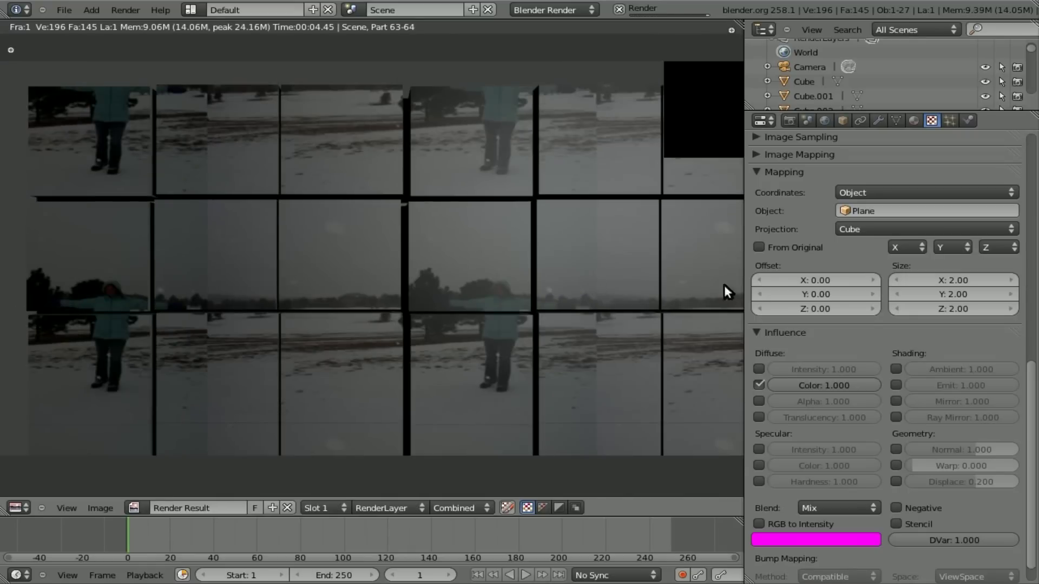
Reset the texture mapping Size X, Y and Z to 1.00 and re-render.
{"action": "left_click", "coordinate": [956, 279]}
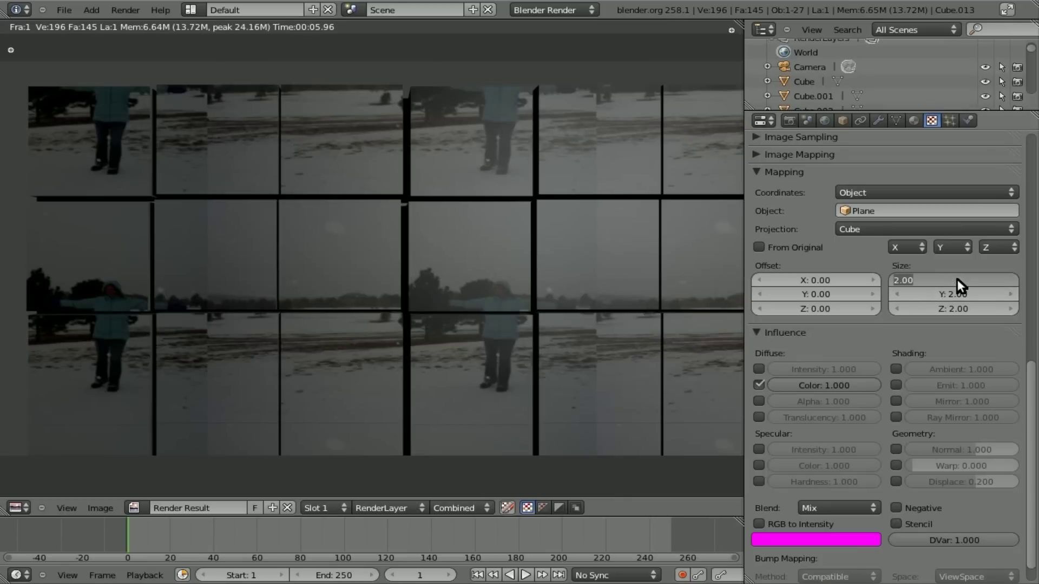
{"action": "type", "text": "1"}
{"action": "key", "text": "Return"}
{"action": "left_click", "coordinate": [955, 295]}
{"action": "type", "text": "1"}
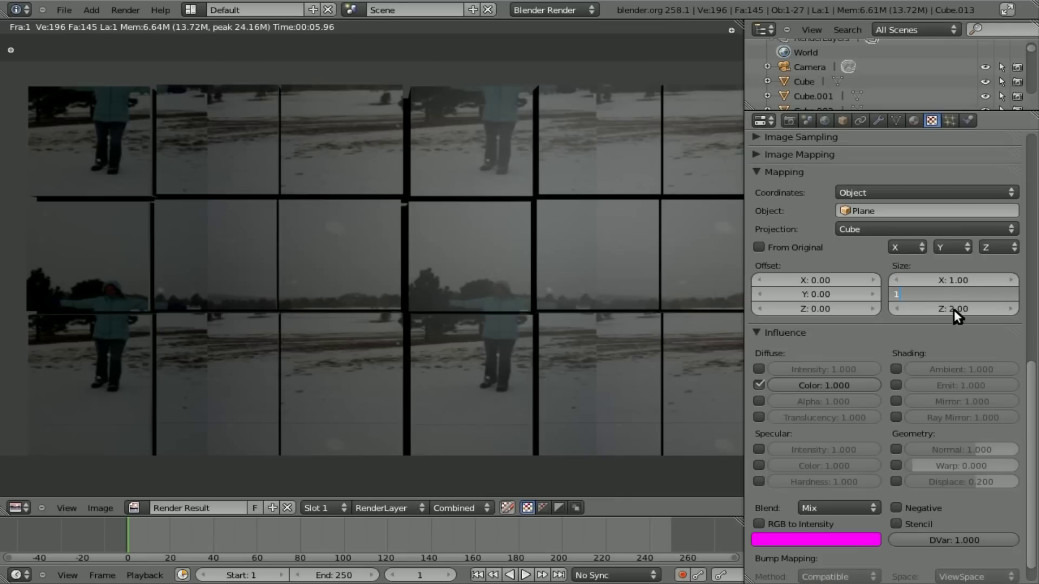
{"action": "key", "text": "Return"}
{"action": "left_click", "coordinate": [954, 309]}
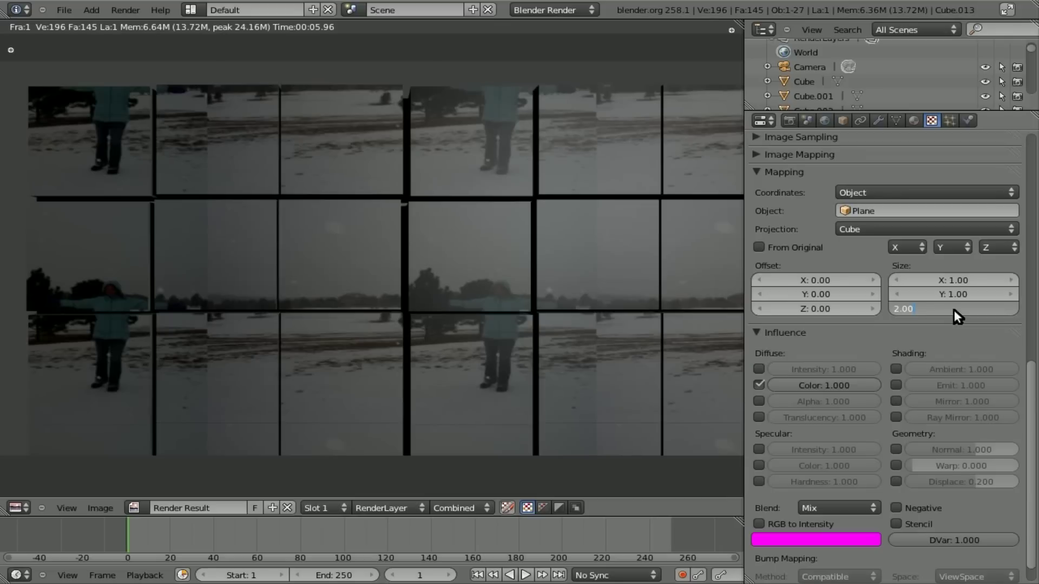
{"action": "key", "text": "BackSpace"}
{"action": "key", "text": "Return"}
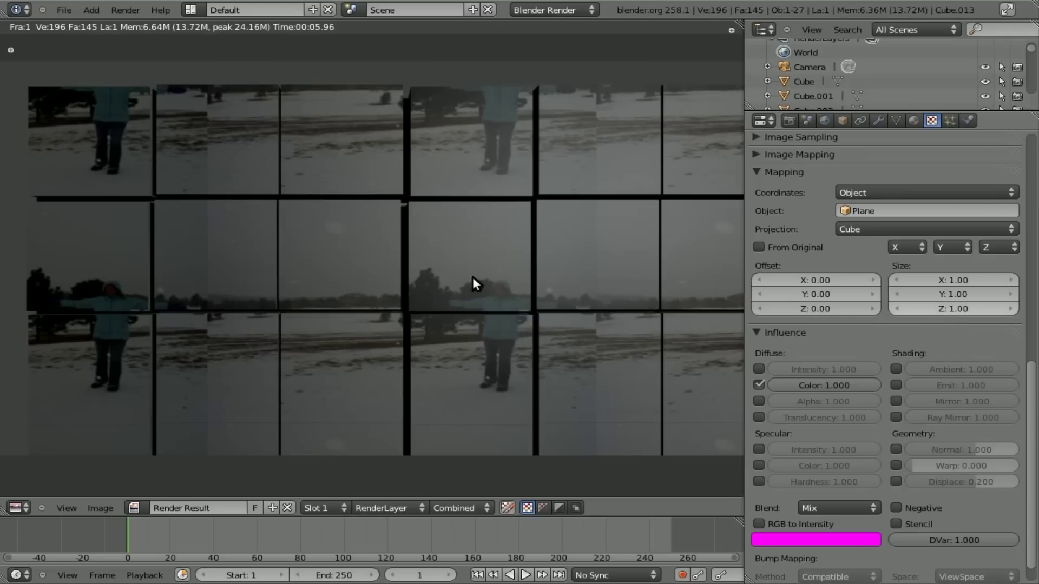
{"action": "key", "text": "F12"}
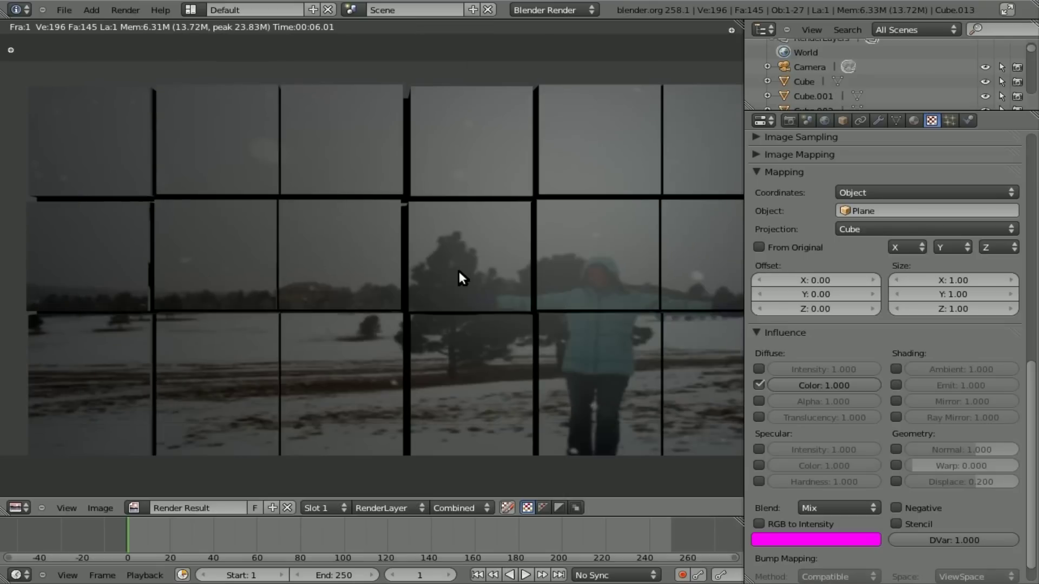
Raise three tiles in one column, starting at Cube.012, 1.784 along Z and render the wall.
{"action": "key", "text": "Escape"}
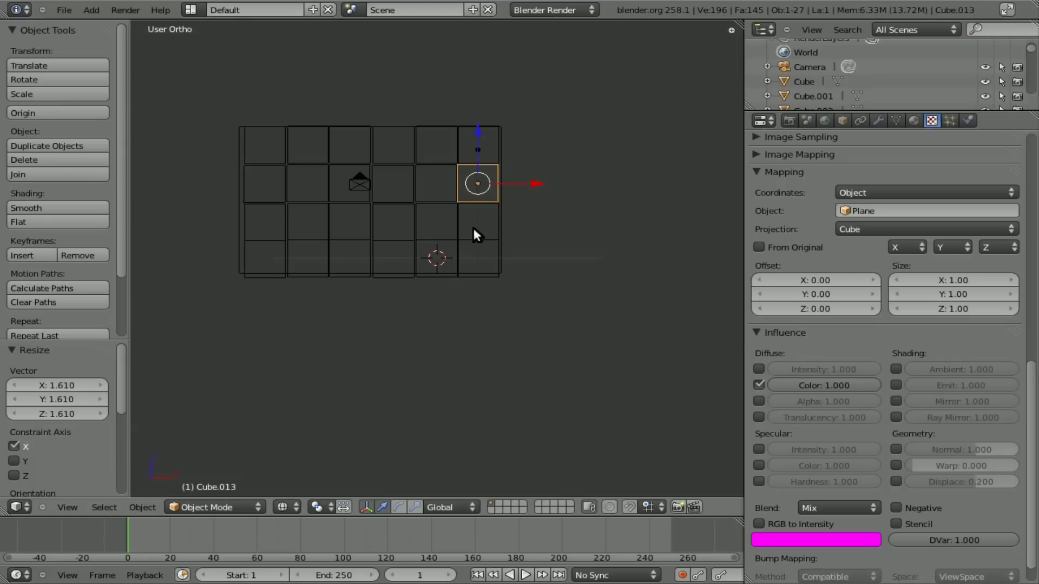
{"action": "right_click", "coordinate": [439, 166]}
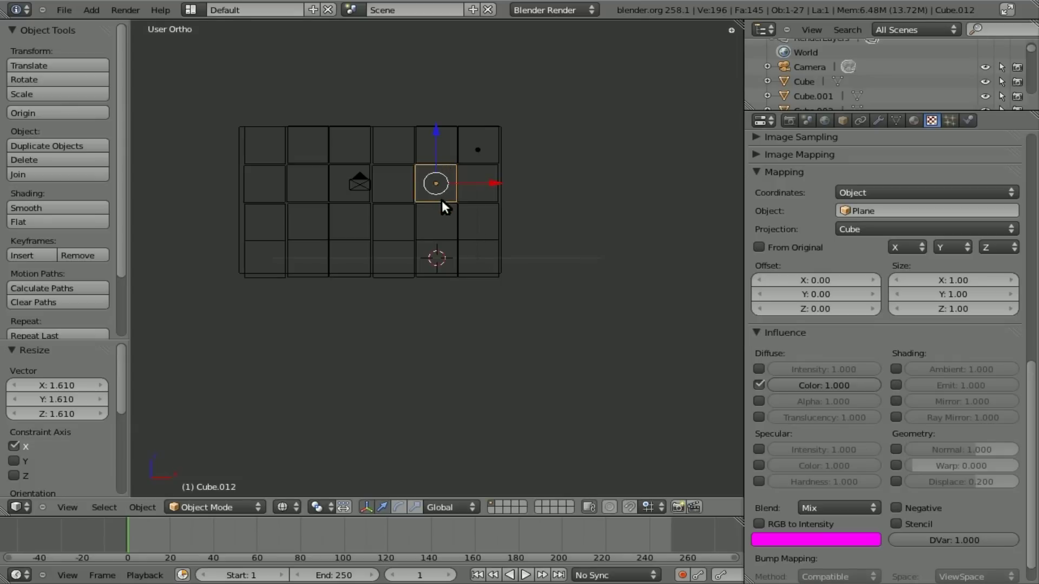
{"action": "right_click", "coordinate": [440, 204], "text": "shift"}
{"action": "right_click", "coordinate": [433, 154], "text": "shift"}
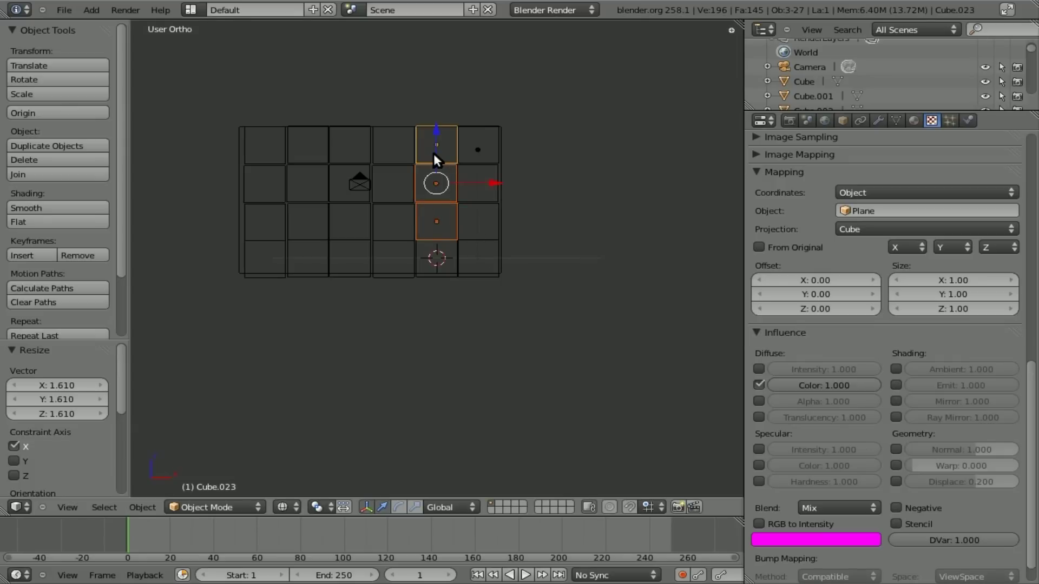
{"action": "key", "text": "g"}
{"action": "key", "text": "z"}
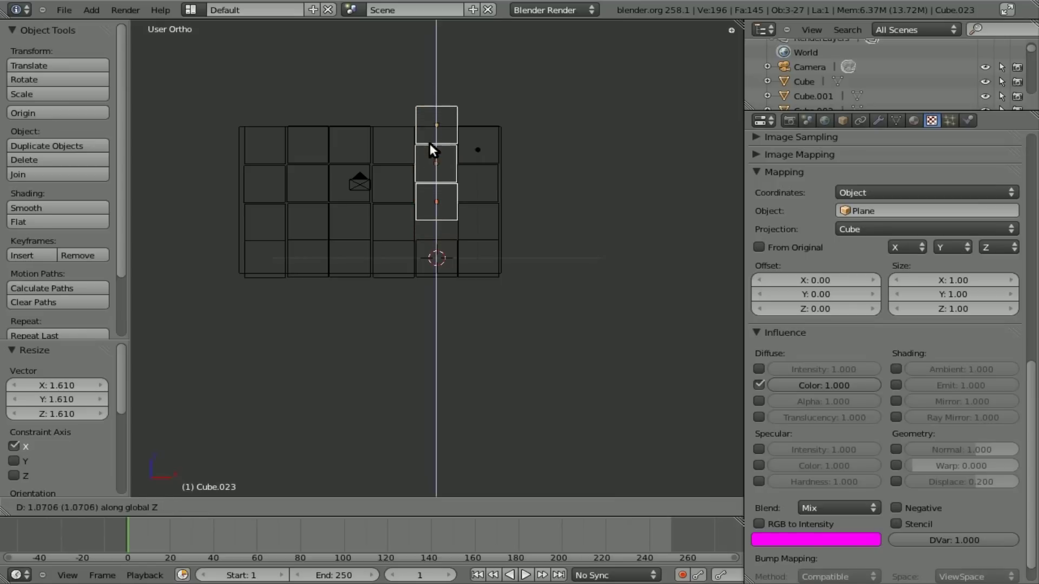
{"action": "left_click", "coordinate": [430, 141]}
{"action": "key", "text": "F12"}
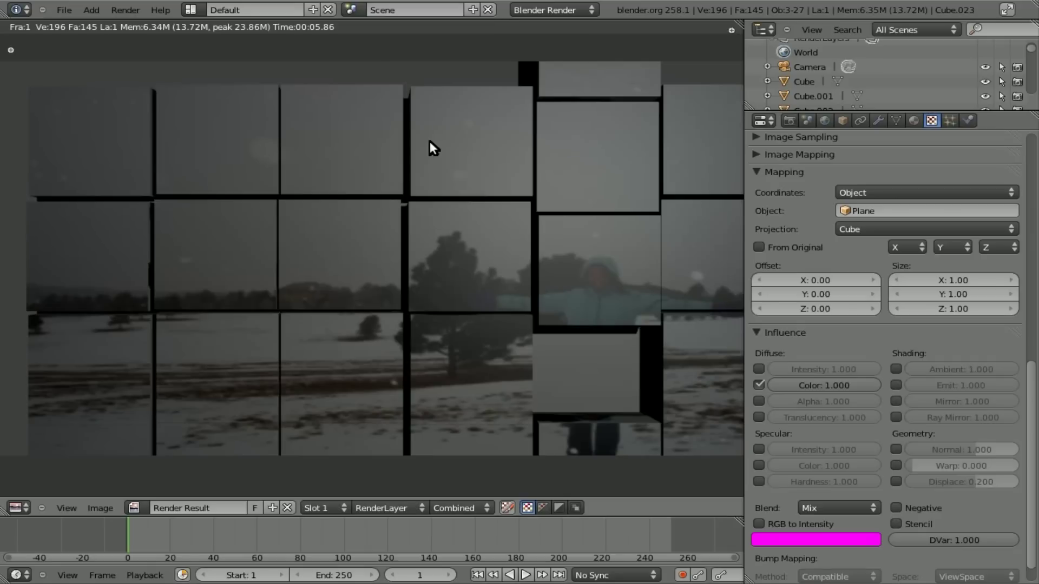
{"action": "key", "text": "Escape"}
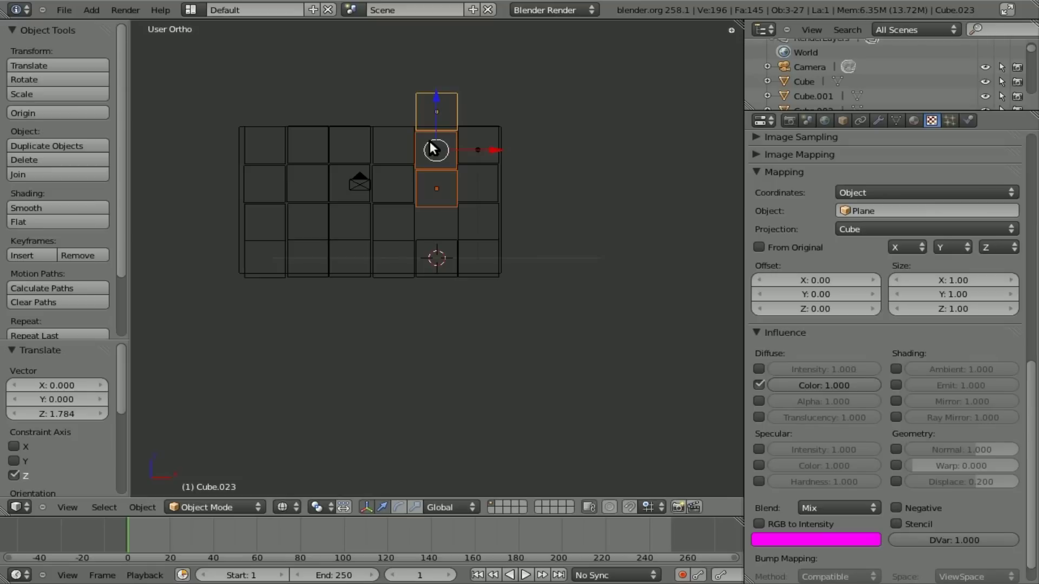
Start a new scene, delete the default cube and add a plane scaled by 10.
{"action": "left_click", "coordinate": [64, 11]}
{"action": "left_click", "coordinate": [67, 21]}
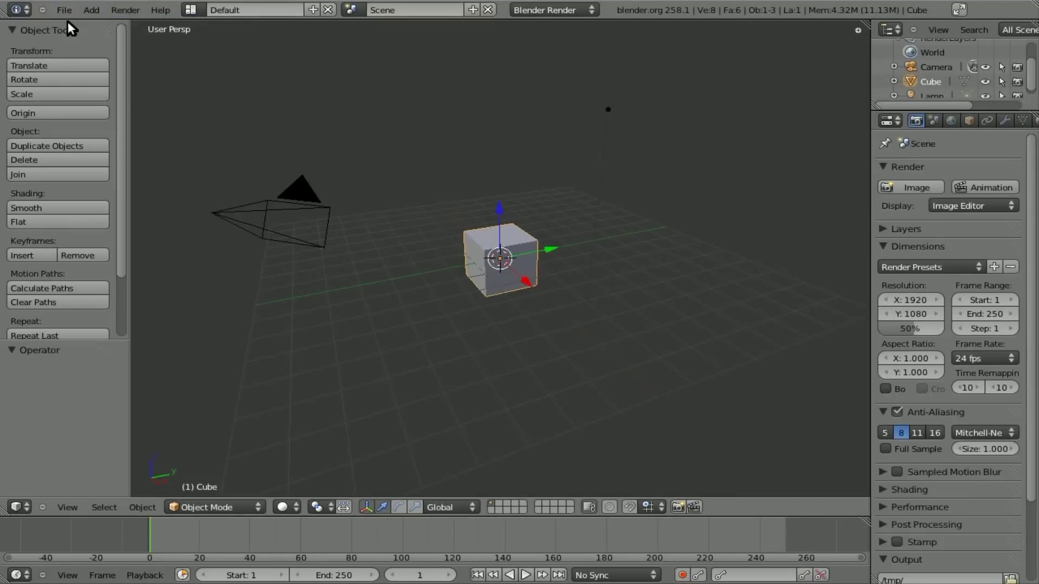
{"action": "key", "text": "t"}
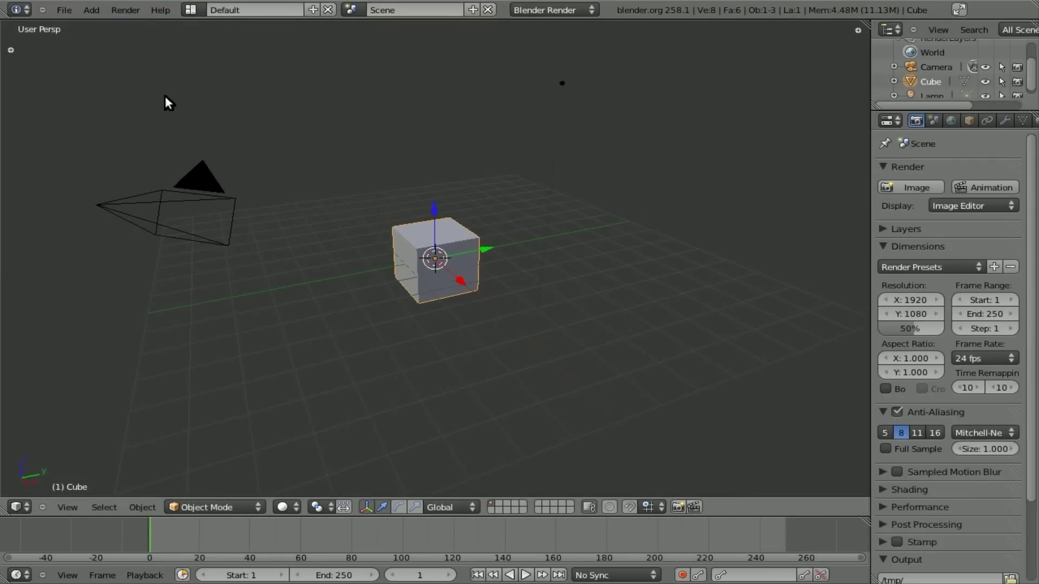
{"action": "key", "text": "x"}
{"action": "left_click", "coordinate": [466, 160]}
{"action": "key", "text": "space"}
{"action": "type", "text": "plane"}
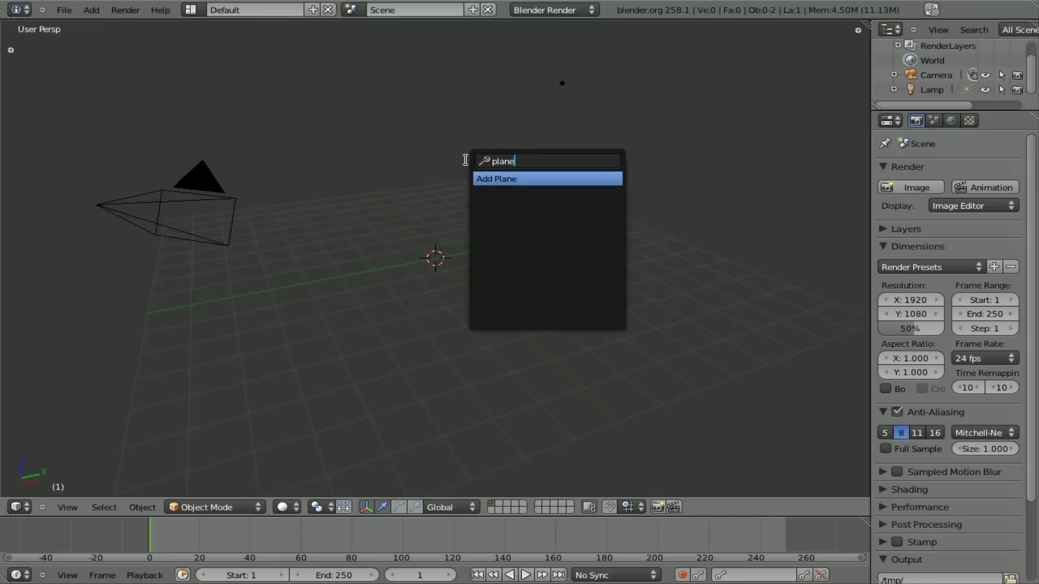
{"action": "key", "text": "Return"}
{"action": "type", "text": "s10"}
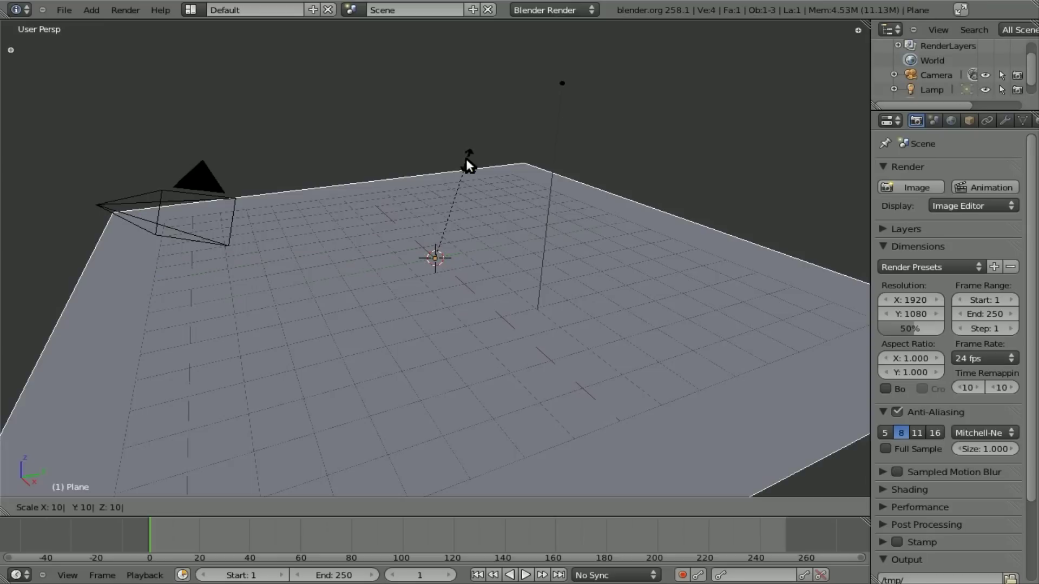
{"action": "key", "text": "Return"}
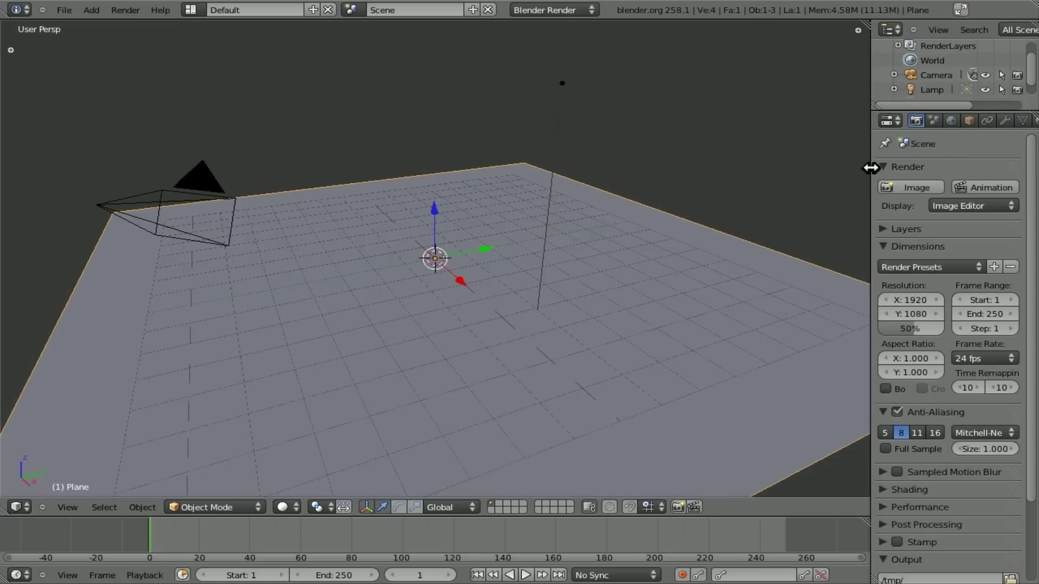
Give the plane a new shadeless, pure white material with mirror reflection raised.
{"action": "left_click_drag", "start_coordinate": [869, 167], "coordinate": [771, 162]}
{"action": "left_click", "coordinate": [940, 121]}
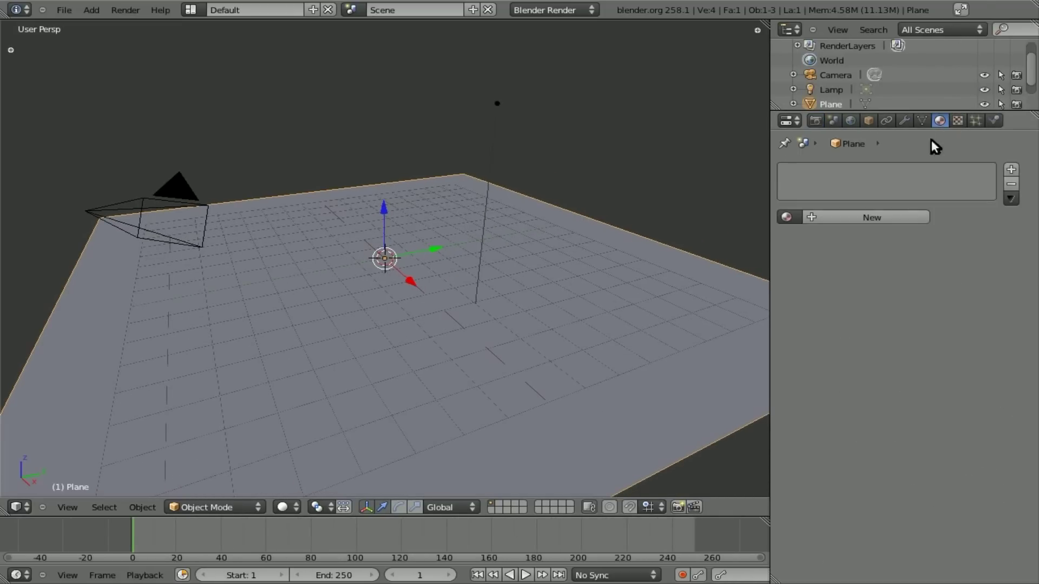
{"action": "left_click", "coordinate": [884, 212]}
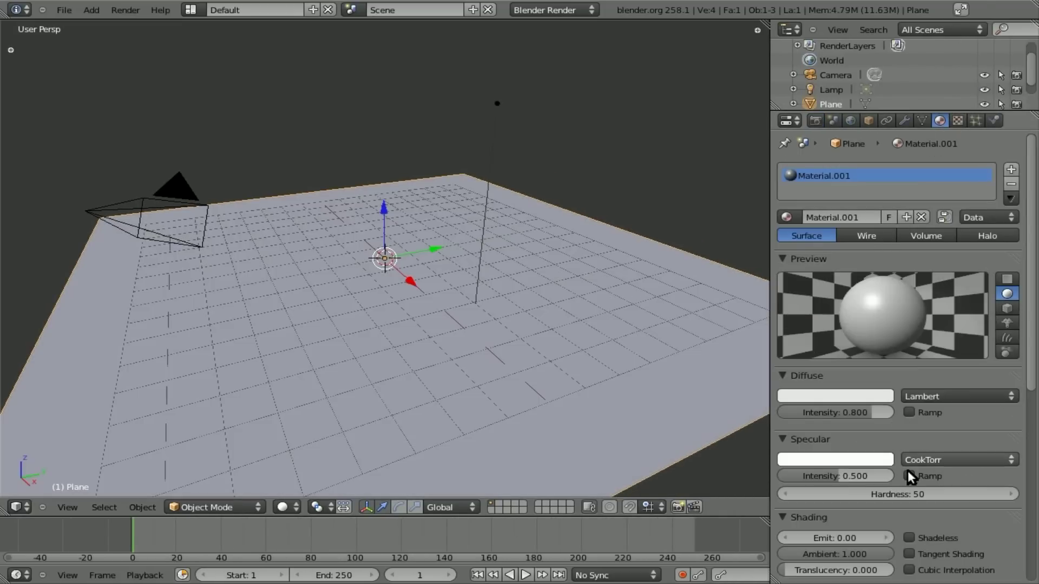
{"action": "left_click", "coordinate": [909, 537]}
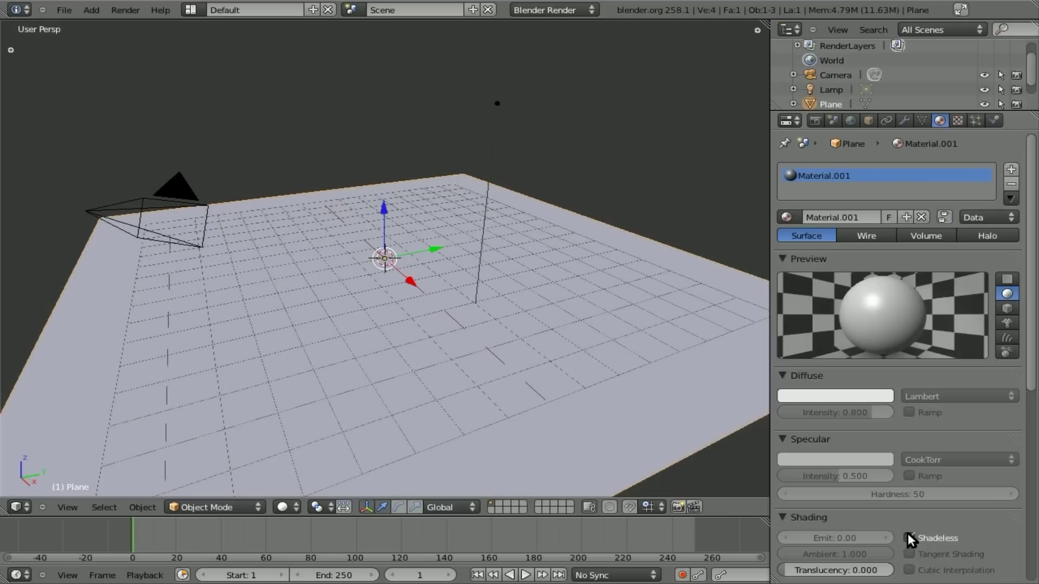
{"action": "left_click", "coordinate": [853, 398]}
{"action": "left_click_drag", "start_coordinate": [879, 206], "coordinate": [882, 161]}
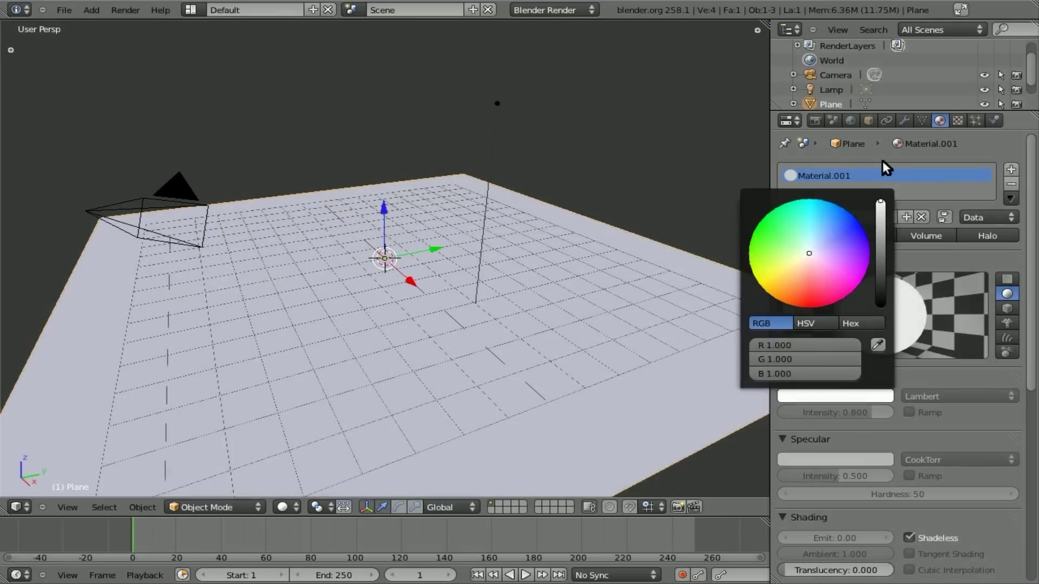
{"action": "left_click", "coordinate": [932, 516]}
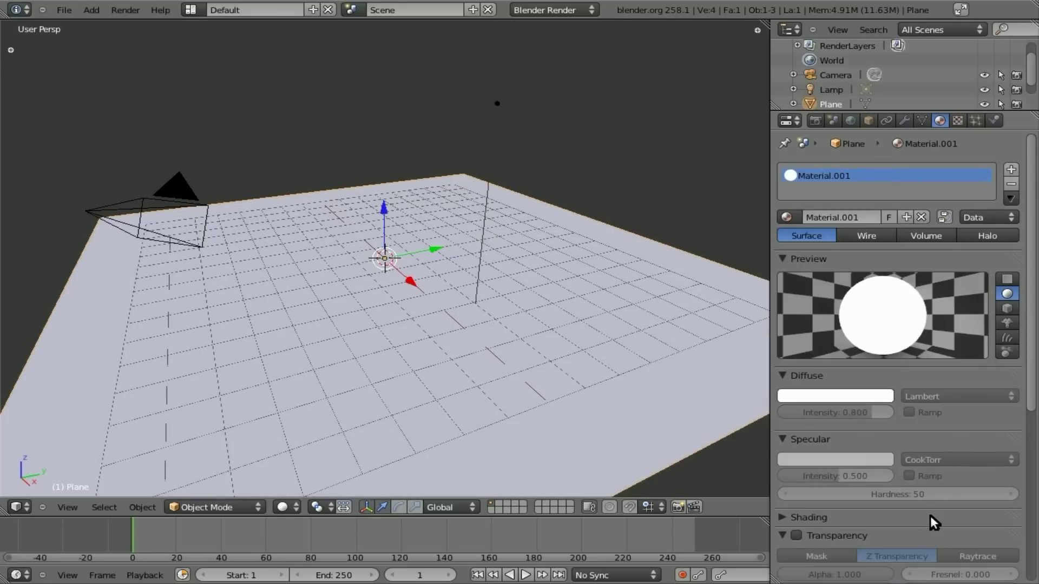
{"action": "middle_click_drag", "start_coordinate": [930, 515], "coordinate": [914, 155]}
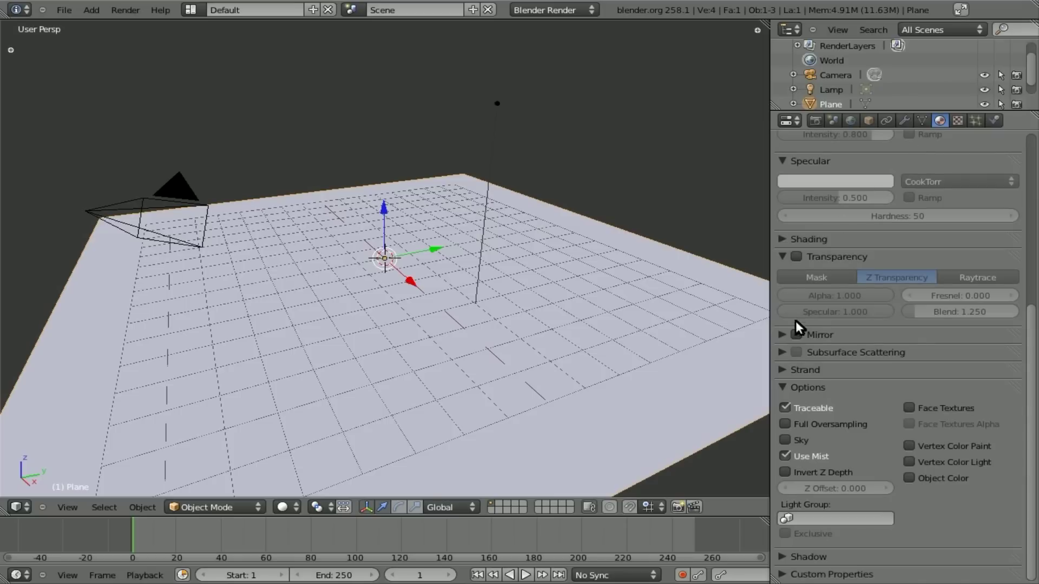
{"action": "left_click", "coordinate": [789, 334]}
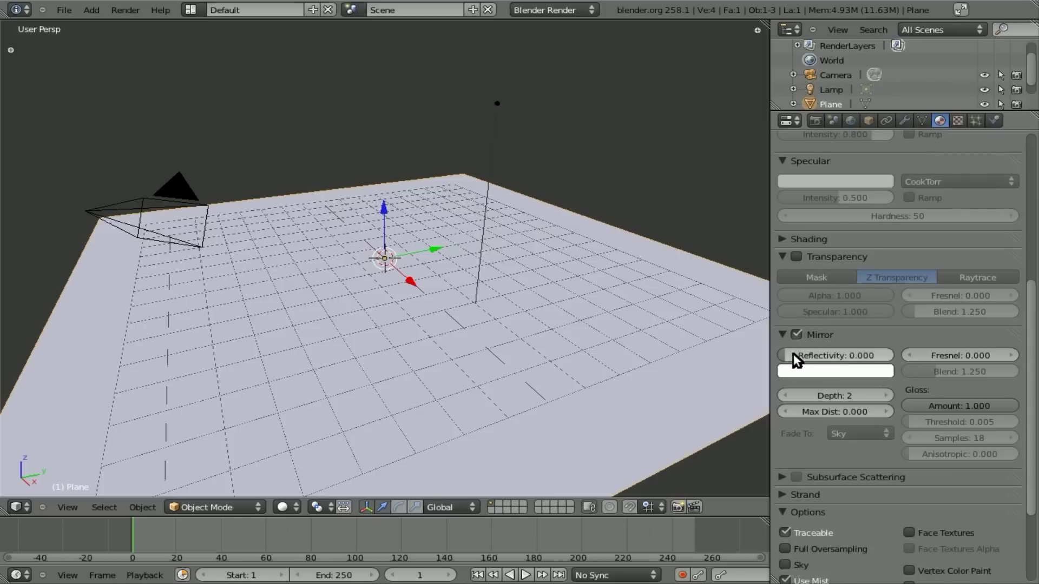
{"action": "left_click_drag", "start_coordinate": [793, 355], "coordinate": [853, 358]}
{"action": "left_click", "coordinate": [905, 332]}
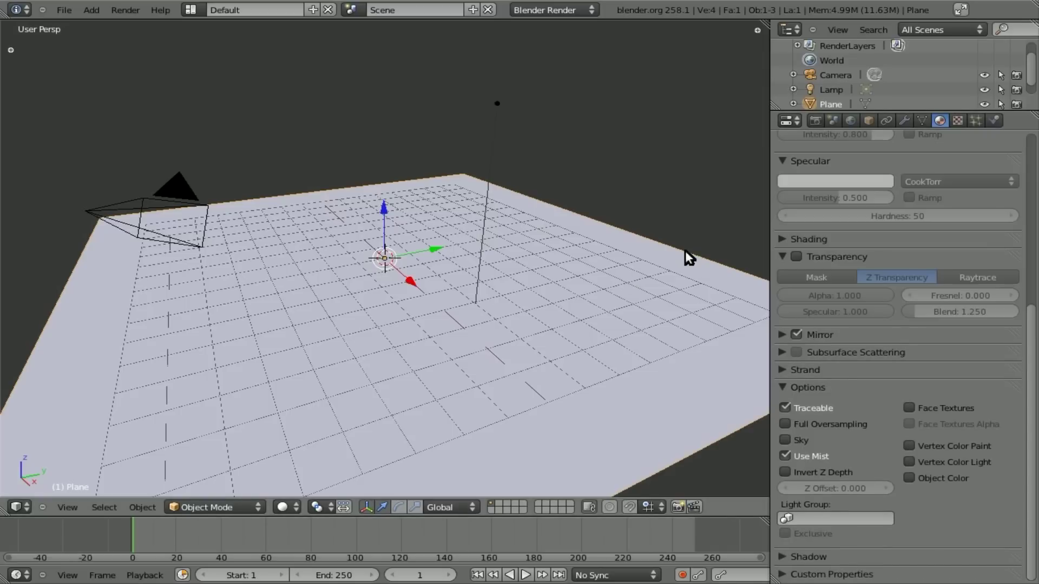
Set the world horizon colour to white and test-render the scene.
{"action": "left_click", "coordinate": [848, 120]}
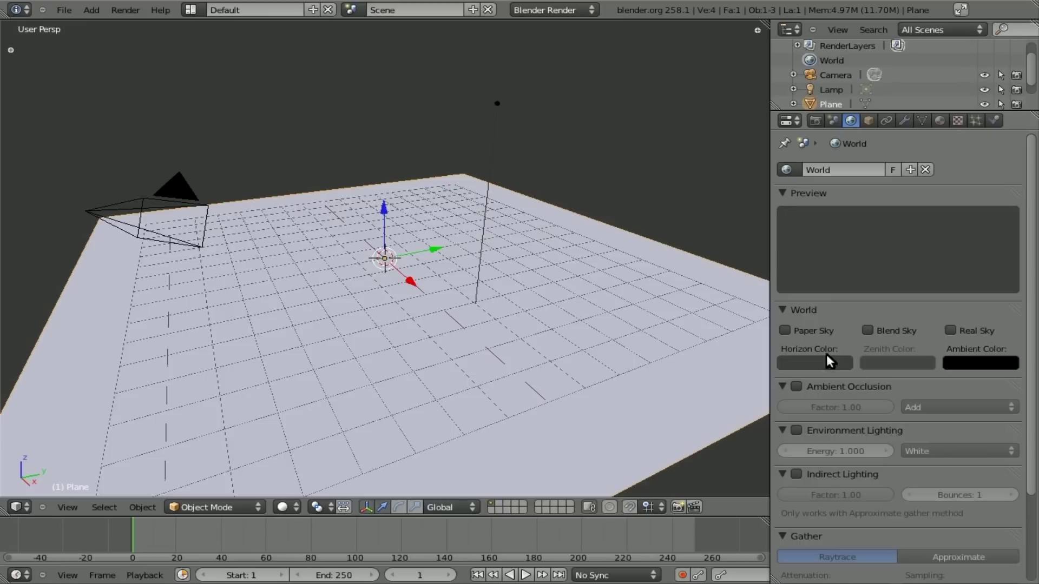
{"action": "left_click", "coordinate": [805, 366]}
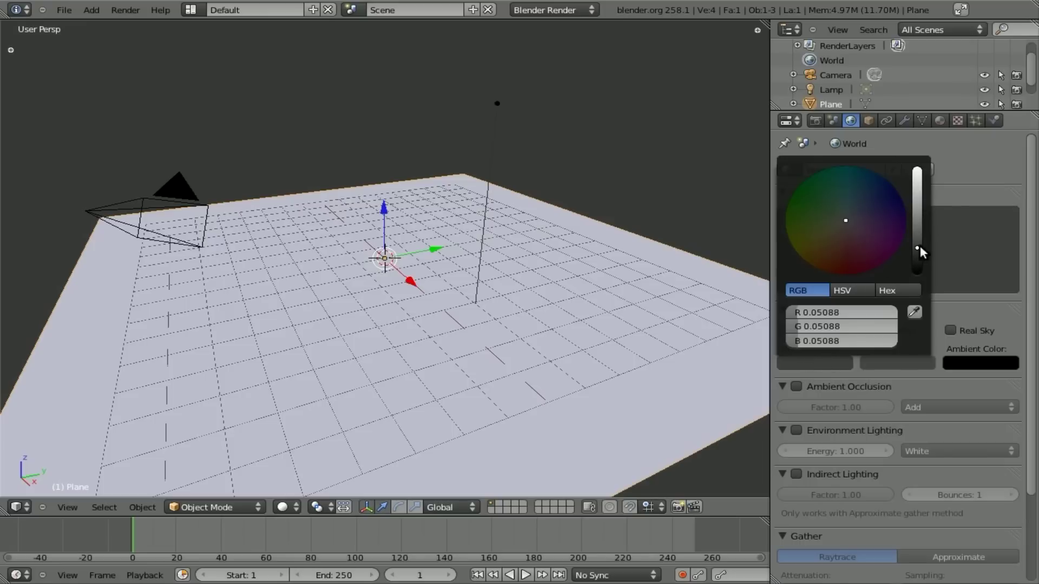
{"action": "left_click_drag", "start_coordinate": [920, 246], "coordinate": [935, 153]}
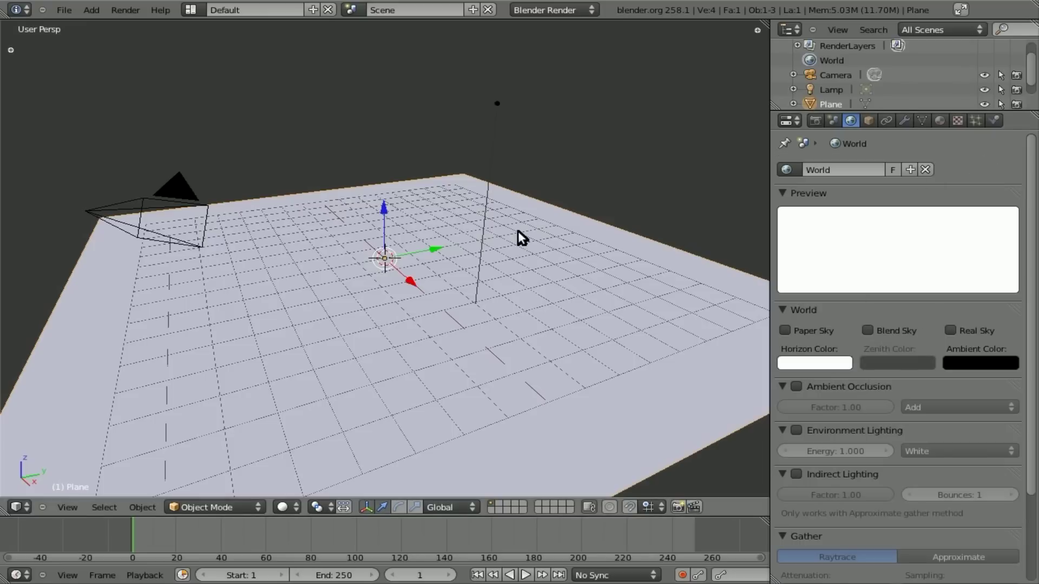
{"action": "key", "text": "F12"}
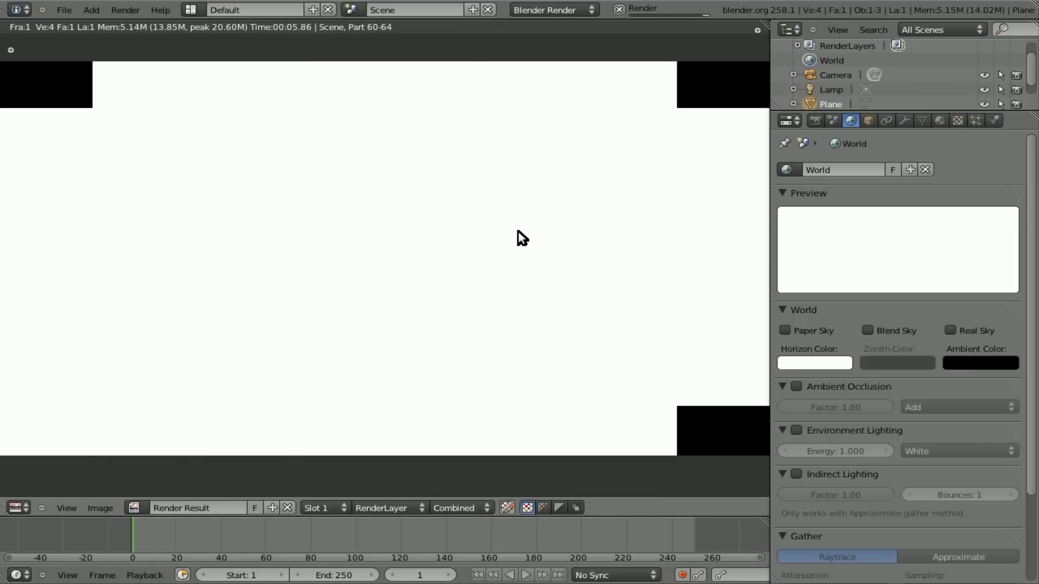
{"action": "key", "text": "Escape"}
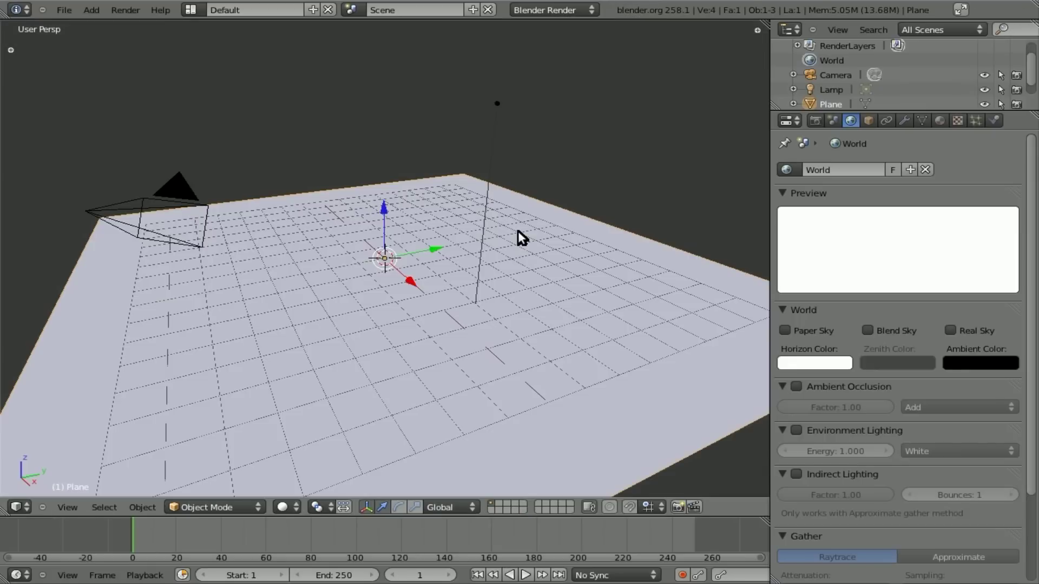
{"action": "key", "text": "KP_0"}
Add a cube and scale it to 0.5.
{"action": "key", "text": "space"}
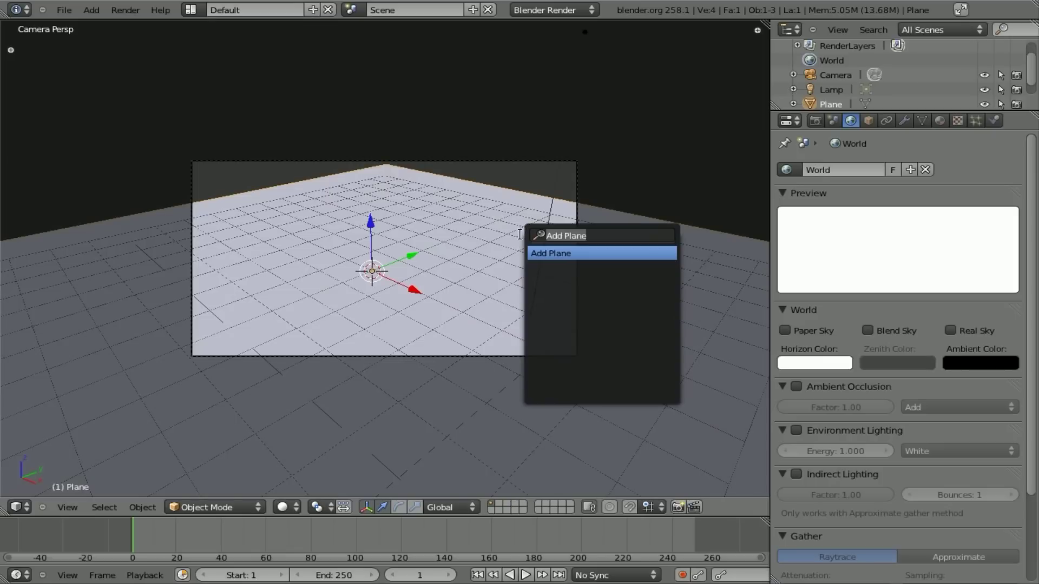
{"action": "type", "text": "cube"}
{"action": "key", "text": "Return"}
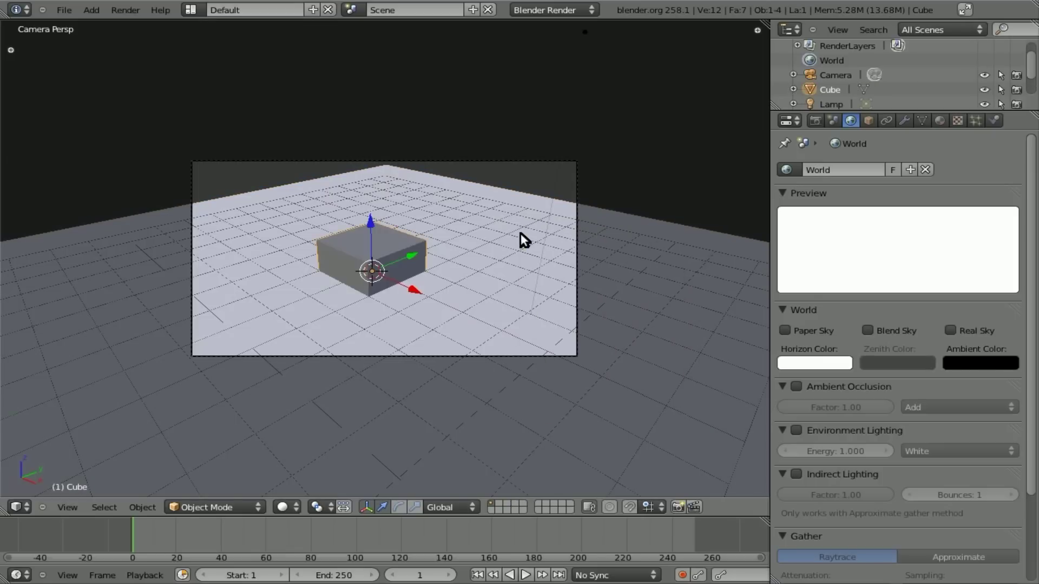
{"action": "key", "text": "s"}
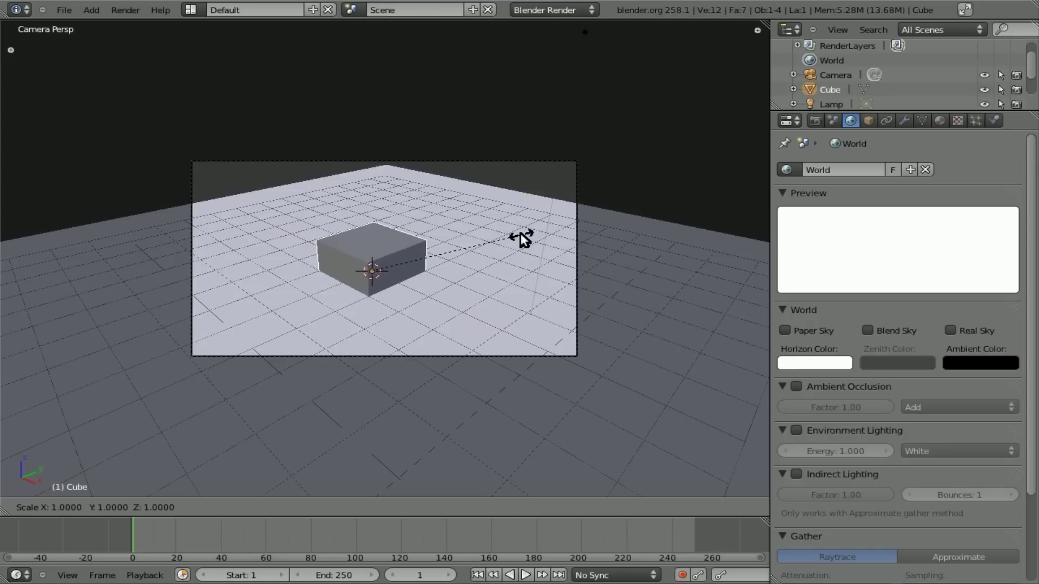
{"action": "type", "text": "0.5"}
{"action": "key", "text": "Return"}
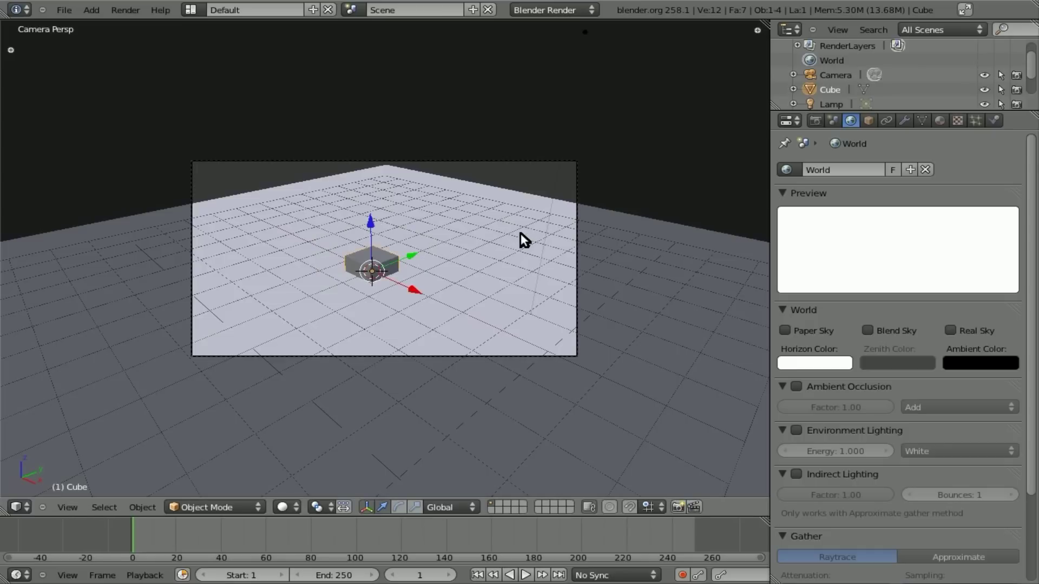
In front orthographic wireframe view, raise the cube 0.5 along Z and begin moving it along X.
{"action": "key", "text": "KP_1"}
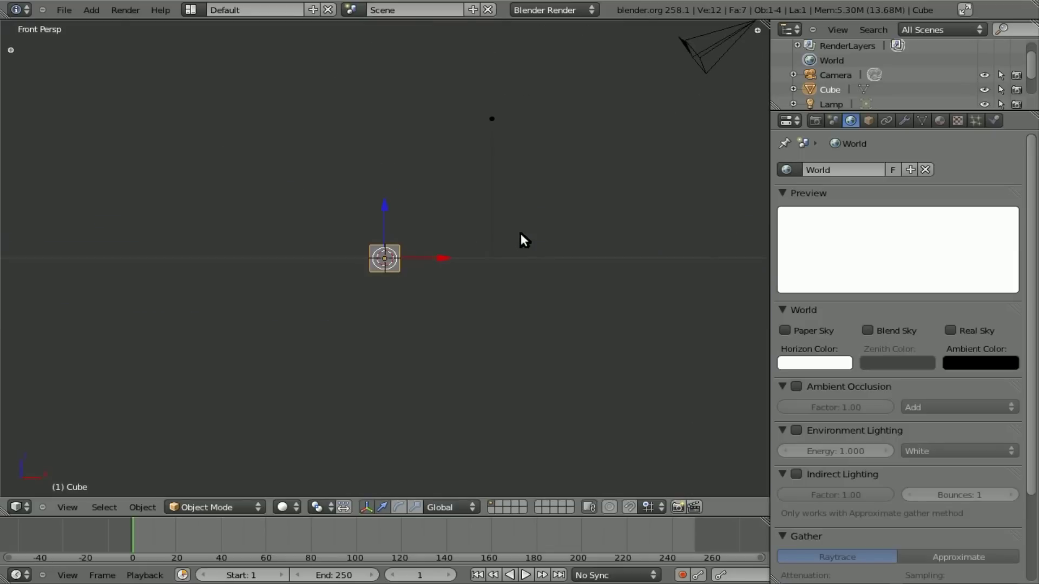
{"action": "key", "text": "KP_5"}
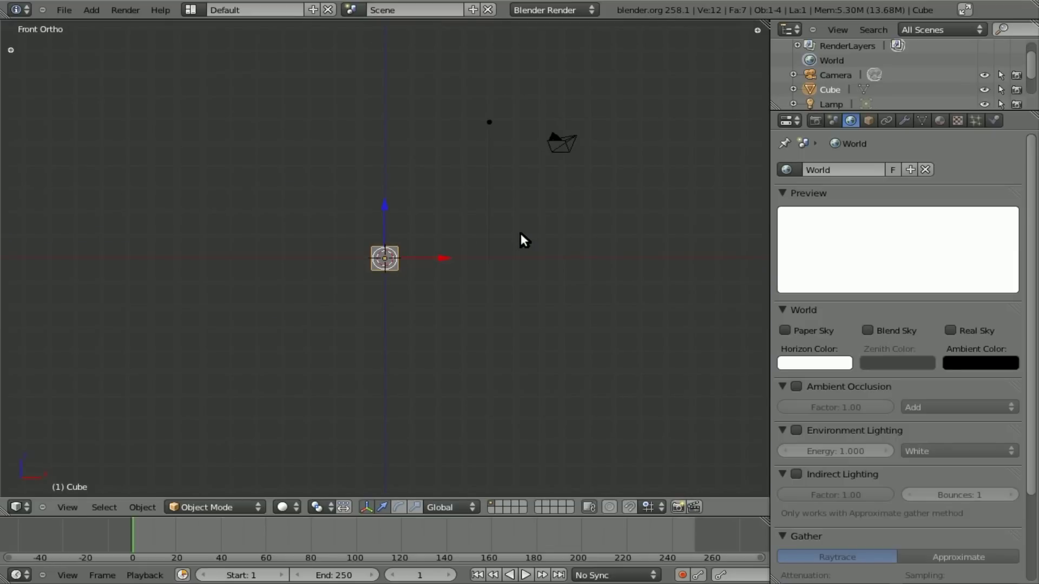
{"action": "key", "text": "z"}
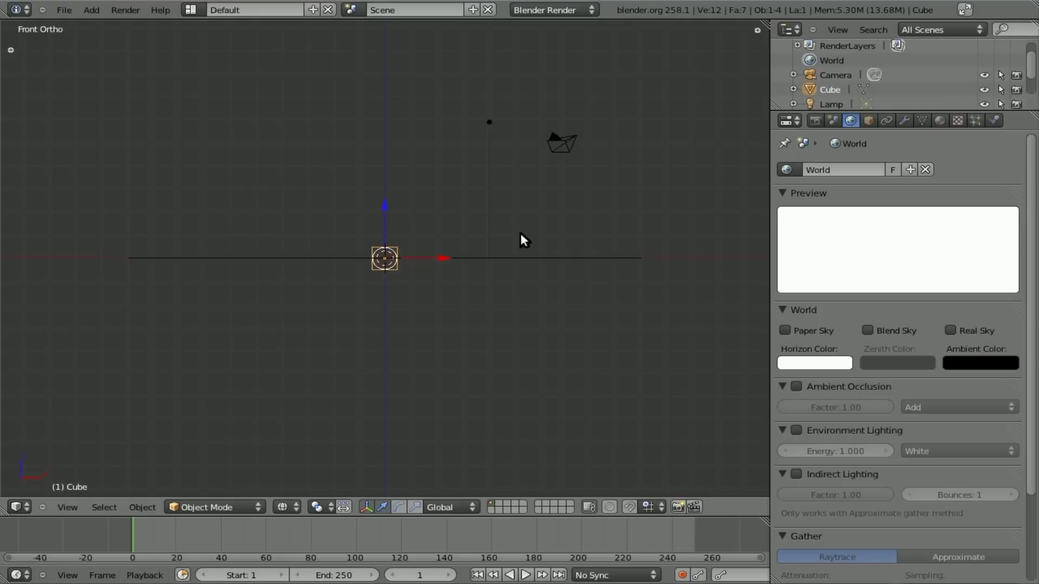
{"action": "key", "text": "g"}
{"action": "type", "text": "z"}
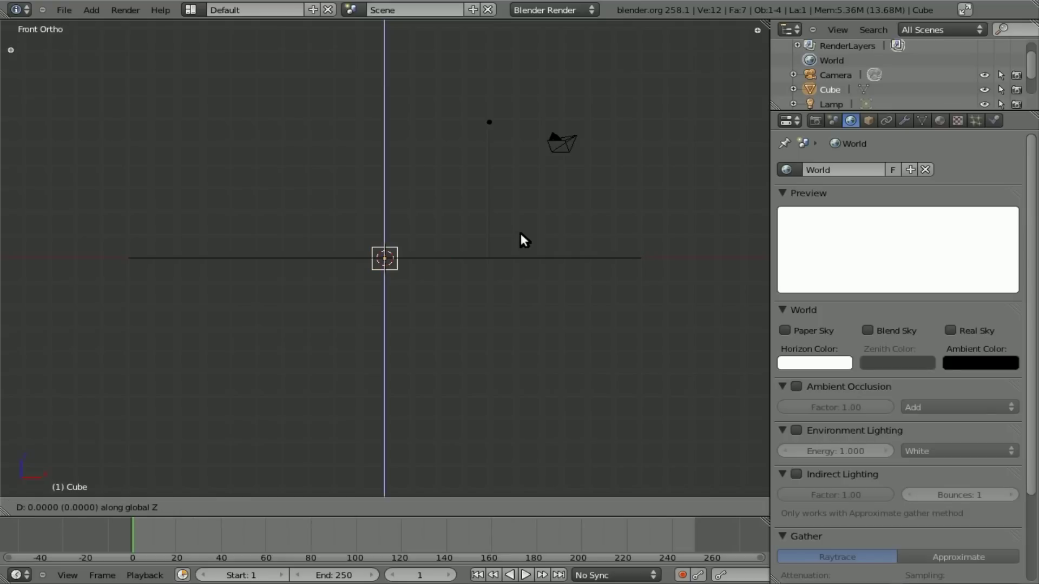
{"action": "type", "text": "0.5"}
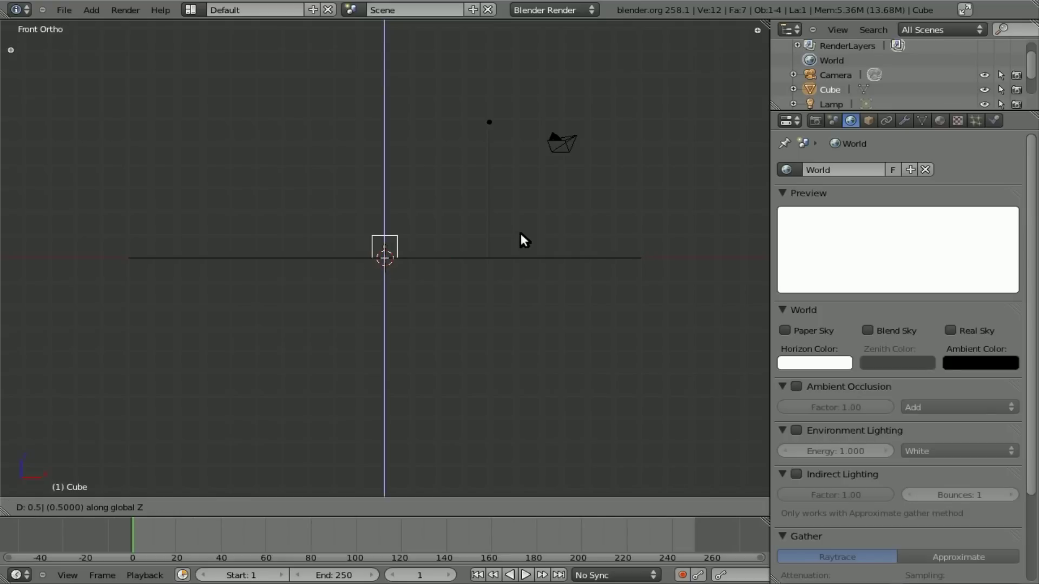
{"action": "key", "text": "Return"}
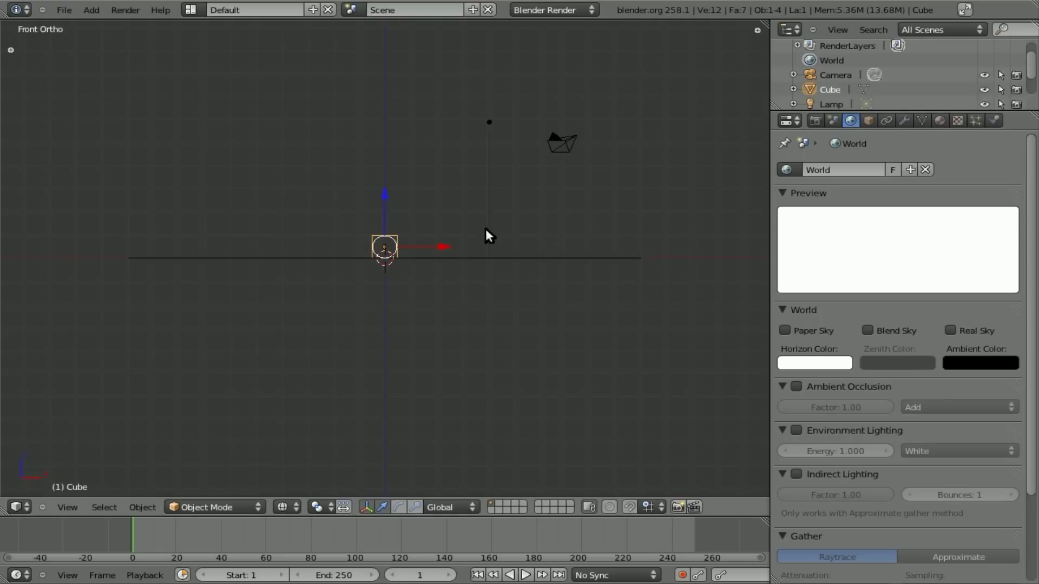
{"action": "key", "text": "g"}
{"action": "key", "text": "x"}
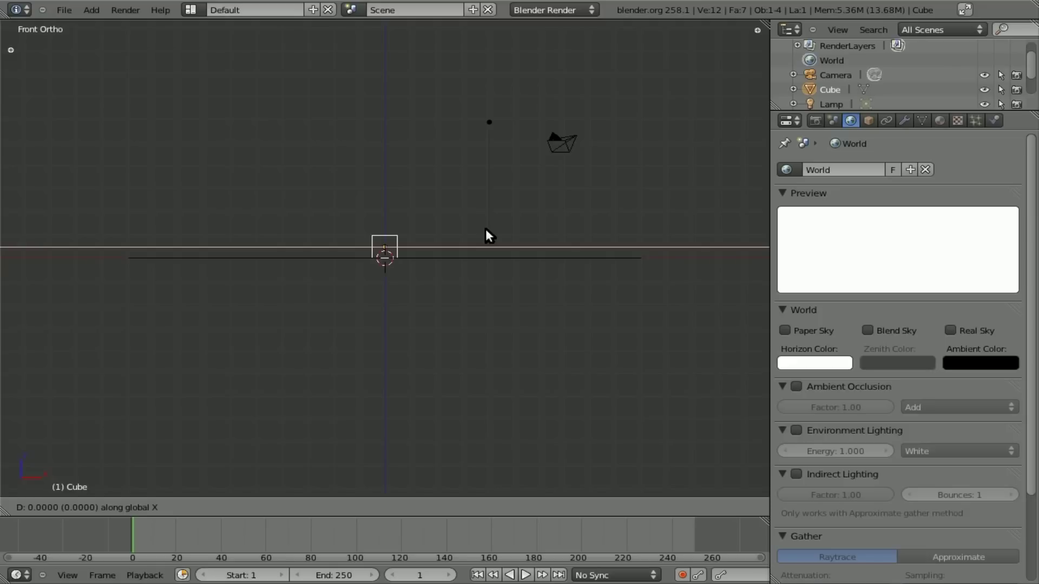
Place the cube to the left, then add an Array modifier with 7 copies and apply it.
{"action": "left_click", "coordinate": [422, 229]}
{"action": "left_click", "coordinate": [909, 121]}
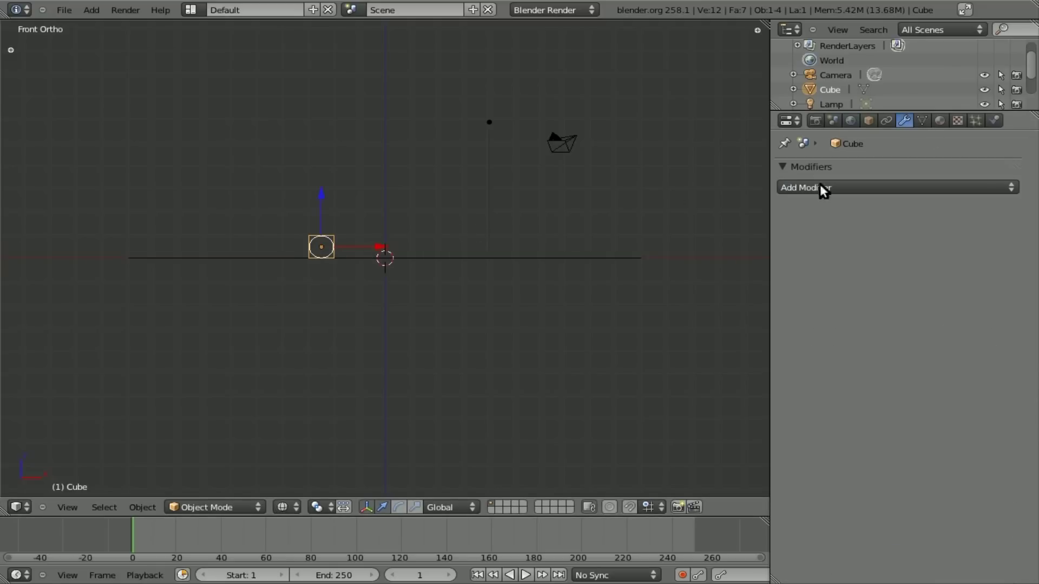
{"action": "left_click", "coordinate": [824, 186]}
{"action": "left_click", "coordinate": [843, 186]}
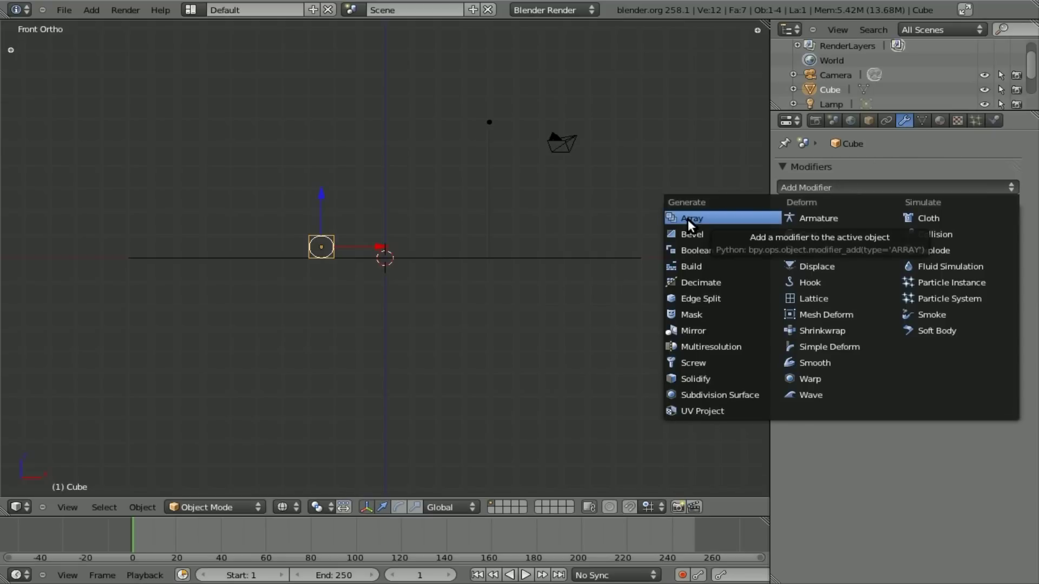
{"action": "left_click", "coordinate": [687, 219]}
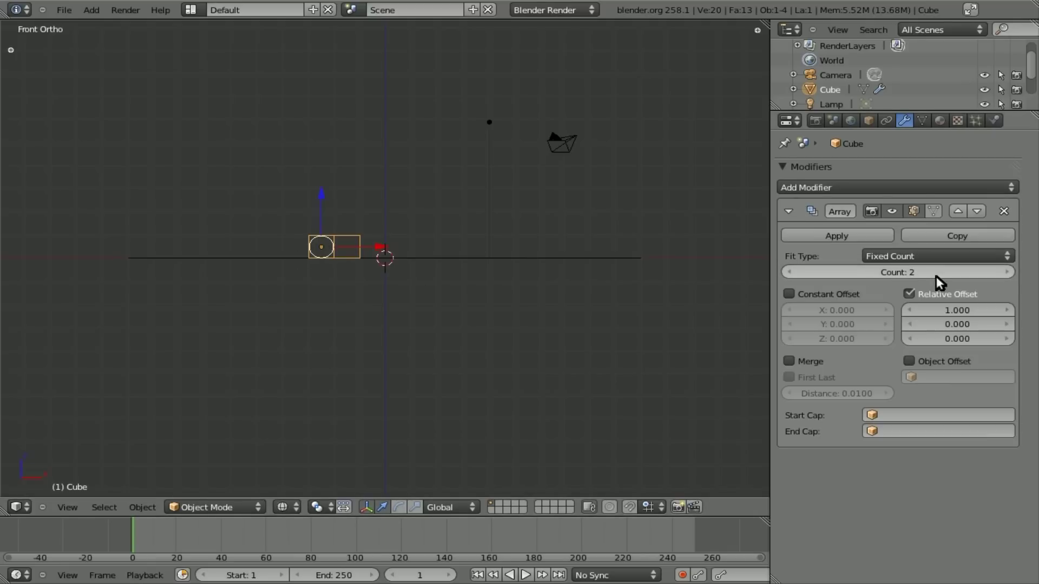
{"action": "left_click", "coordinate": [1009, 272]}
{"action": "left_click", "coordinate": [1009, 272]}
{"action": "left_click", "coordinate": [1008, 272]}
{"action": "left_click", "coordinate": [1009, 272]}
{"action": "left_click", "coordinate": [1009, 271]}
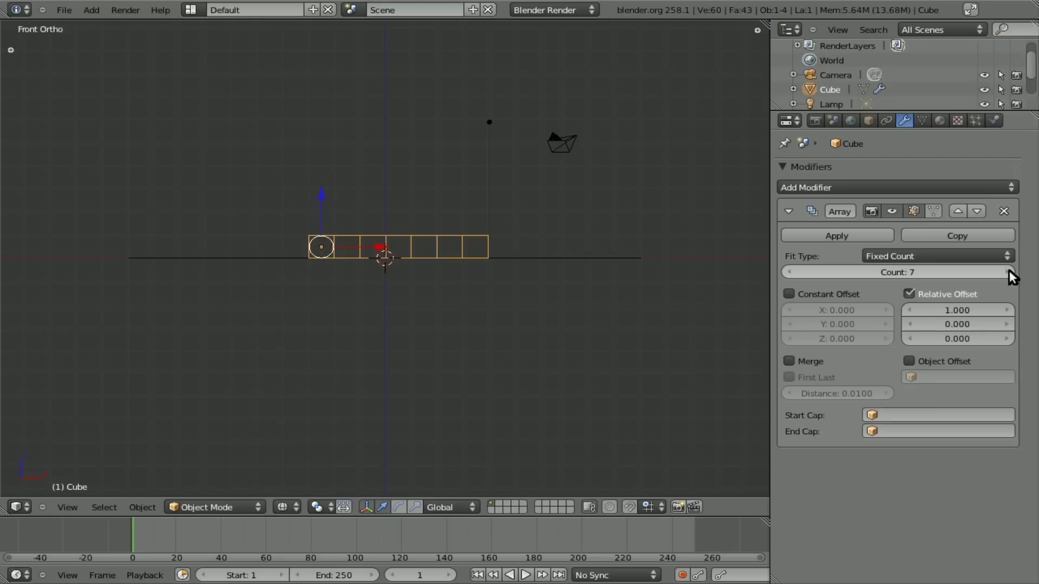
{"action": "left_click", "coordinate": [877, 236]}
Add a second Array with relative offset X 0, Z 1 and count 4.
{"action": "left_click", "coordinate": [820, 187]}
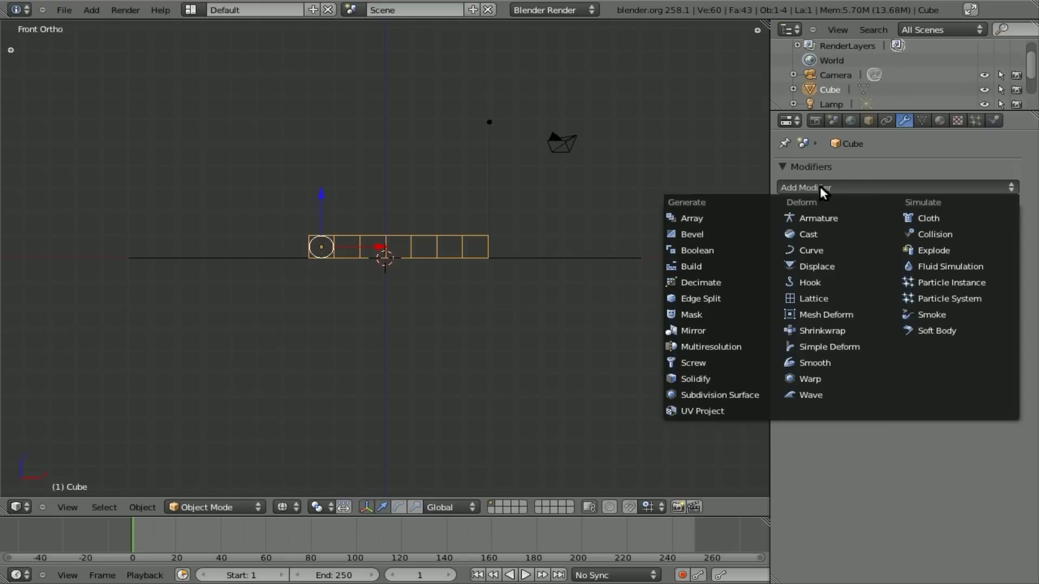
{"action": "left_click", "coordinate": [723, 217]}
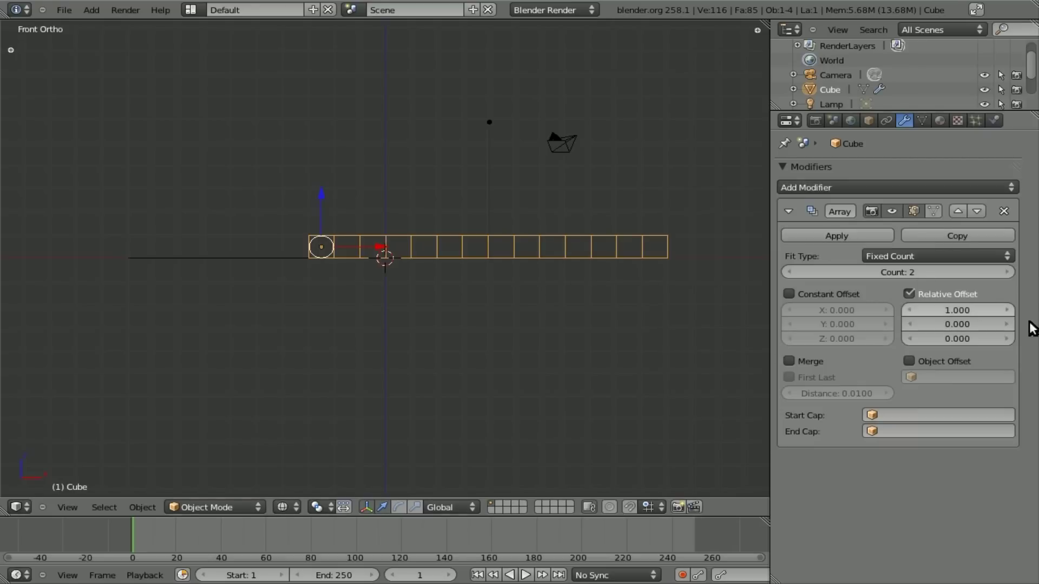
{"action": "left_click", "coordinate": [964, 310]}
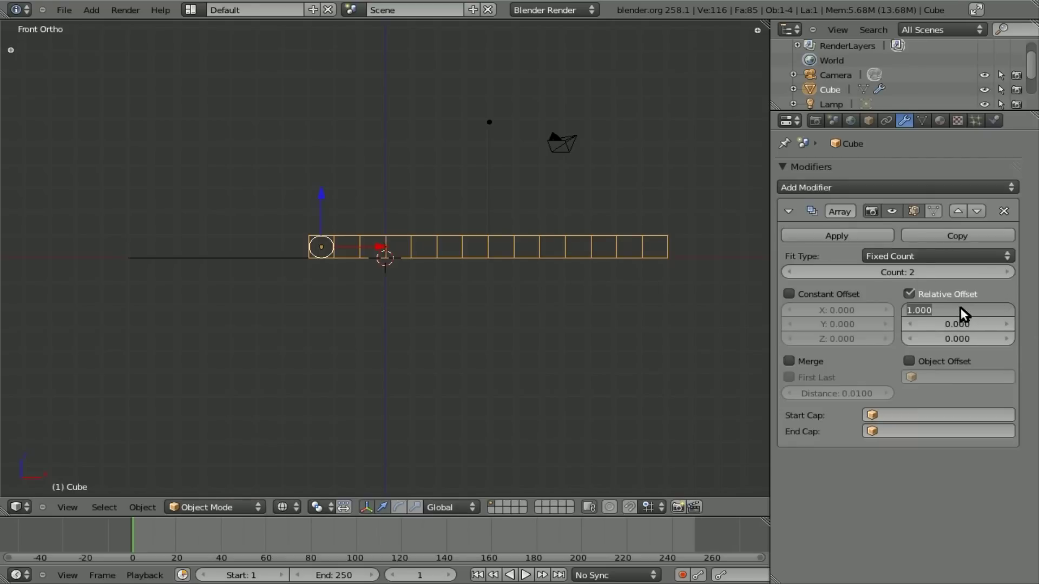
{"action": "type", "text": "0"}
{"action": "key", "text": "Return"}
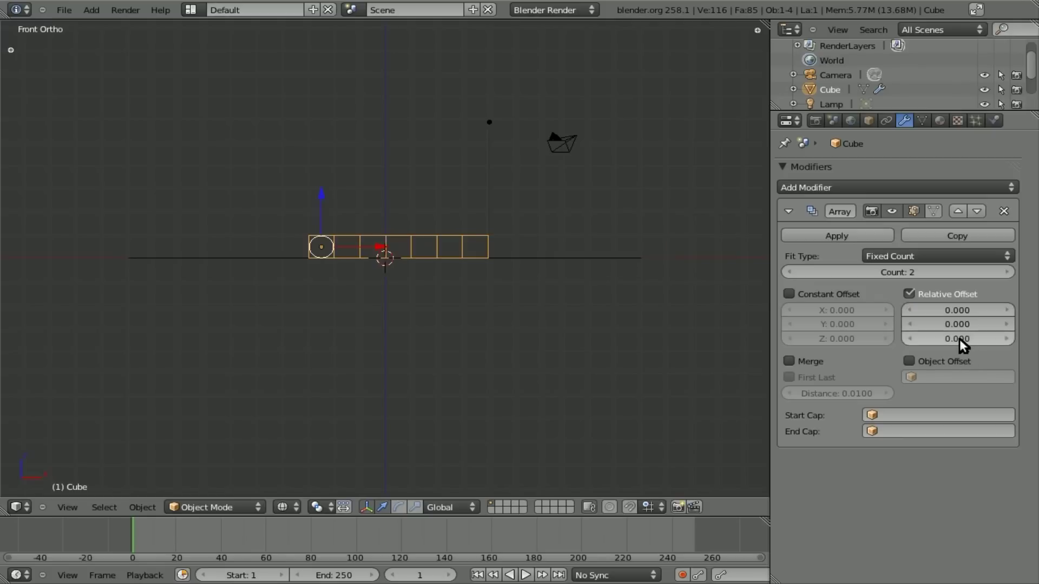
{"action": "left_click", "coordinate": [959, 339]}
{"action": "type", "text": "1"}
{"action": "key", "text": "Return"}
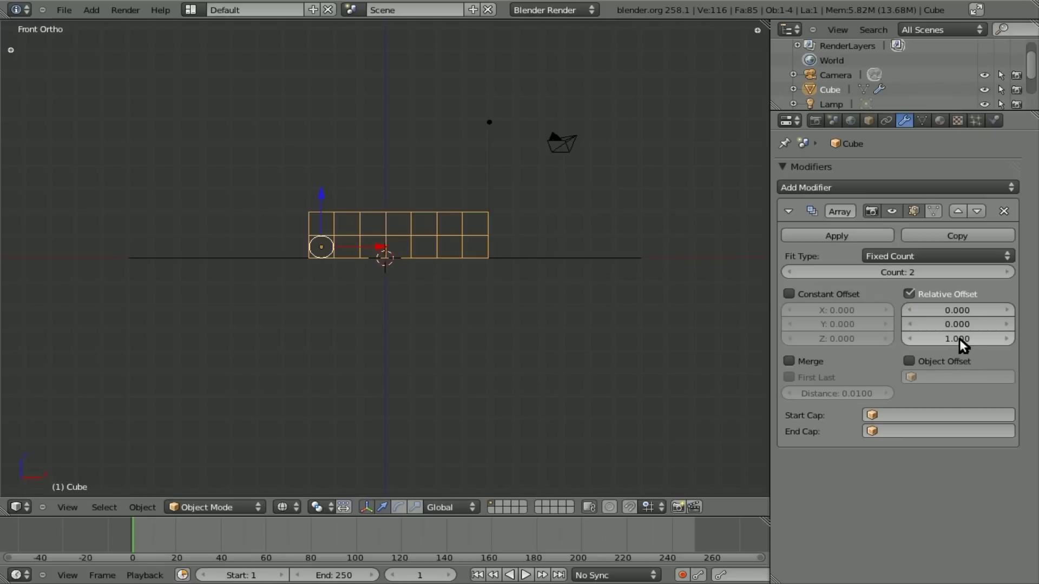
{"action": "left_click", "coordinate": [1007, 272]}
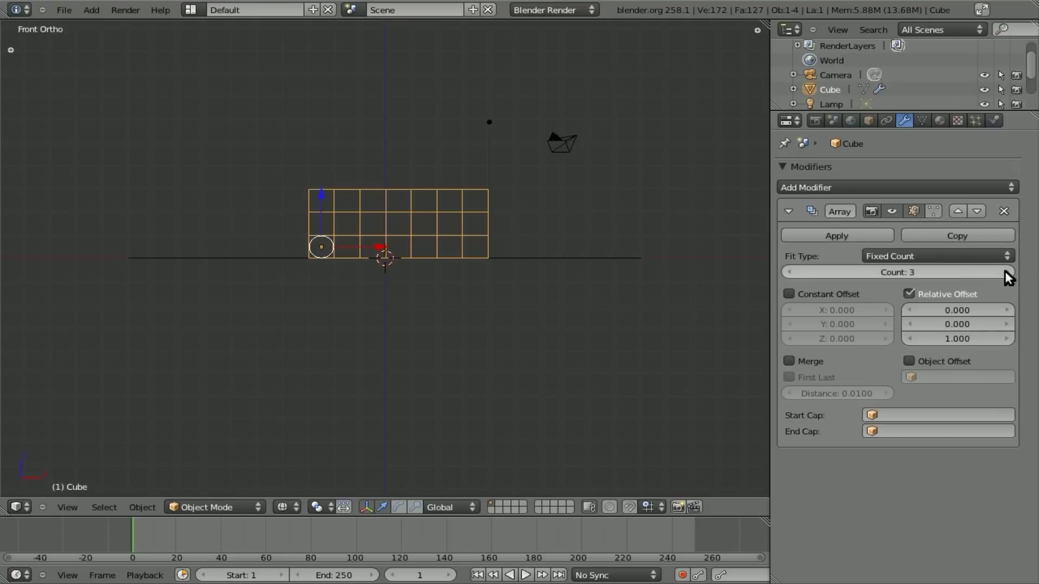
{"action": "left_click", "coordinate": [1006, 272]}
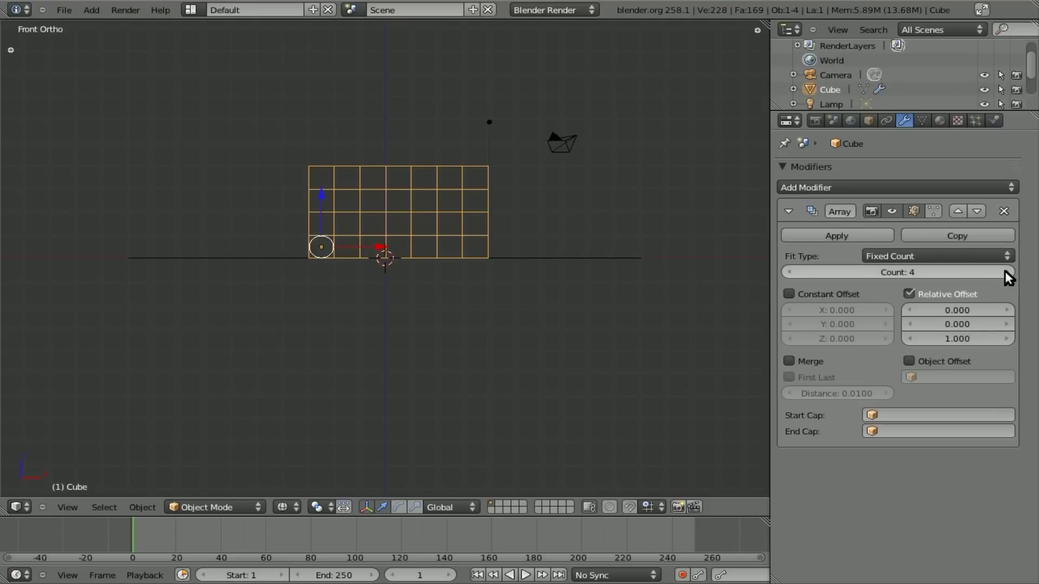
{"action": "left_click", "coordinate": [1006, 272]}
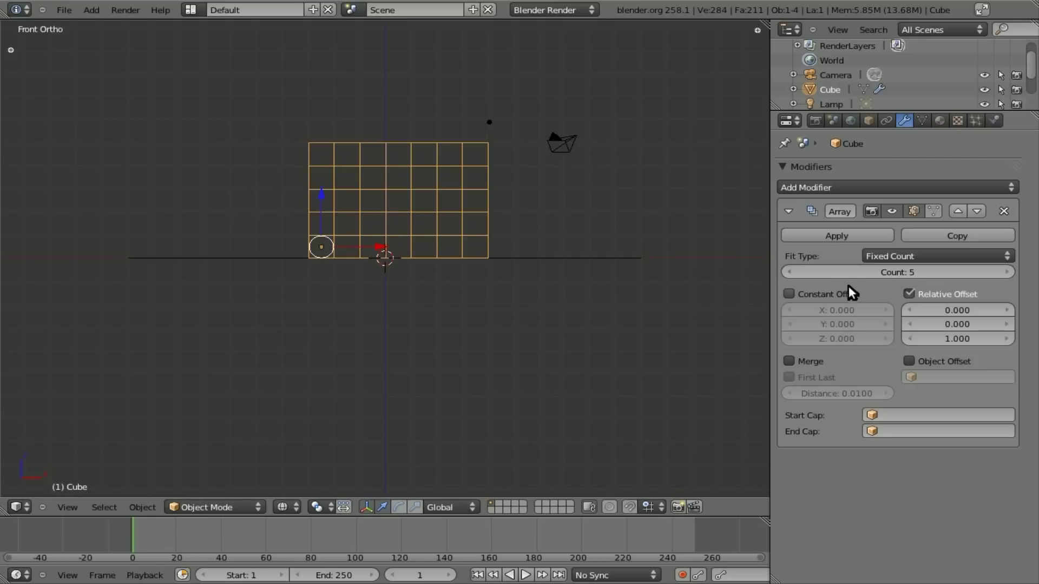
{"action": "left_click", "coordinate": [788, 273]}
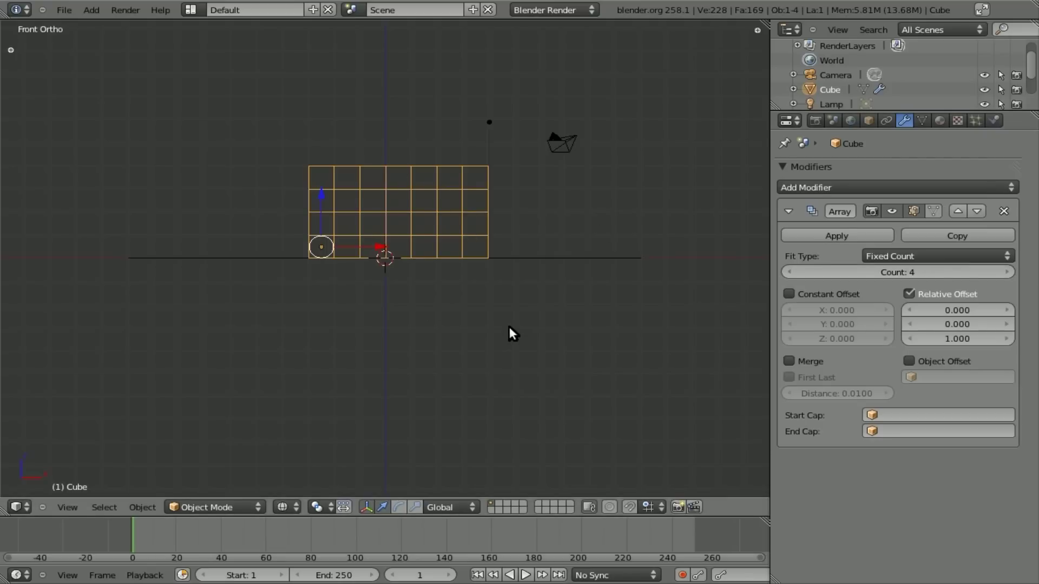
Move the lamp in front of the cube wall from top view and re-render.
{"action": "key", "text": "F12"}
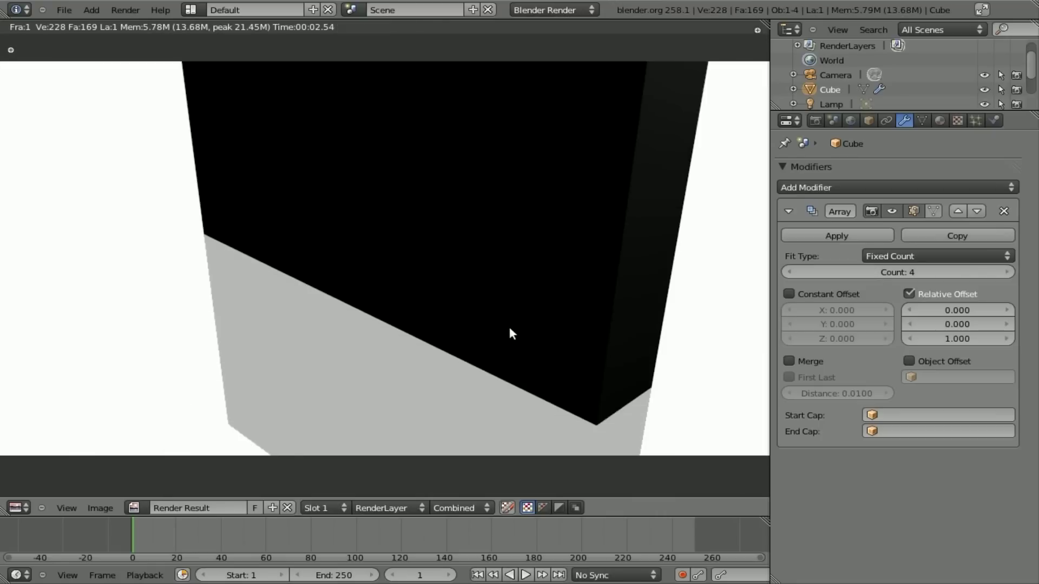
{"action": "key", "text": "Escape"}
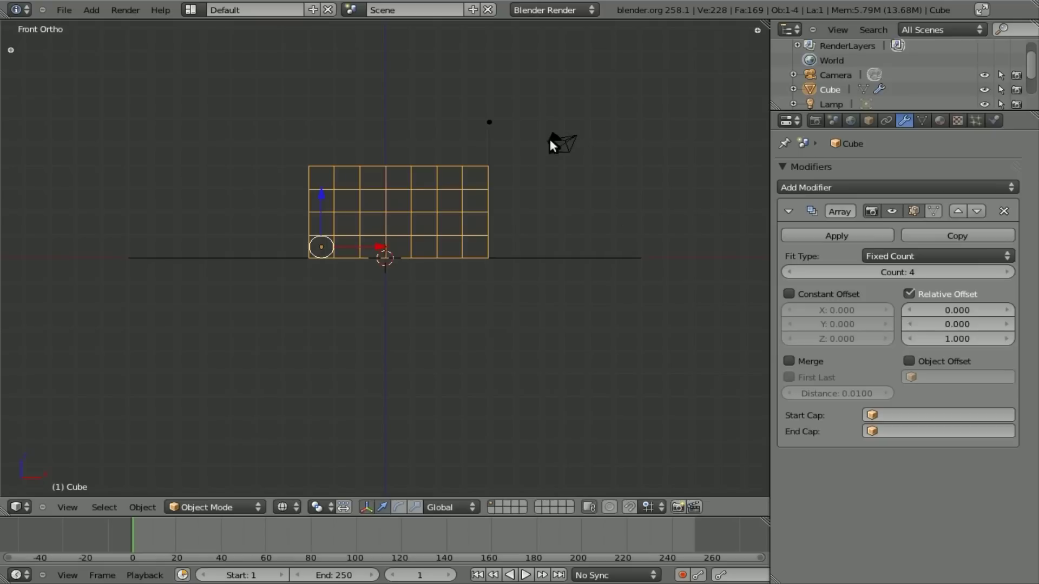
{"action": "right_click", "coordinate": [491, 125]}
{"action": "key", "text": "KP_0"}
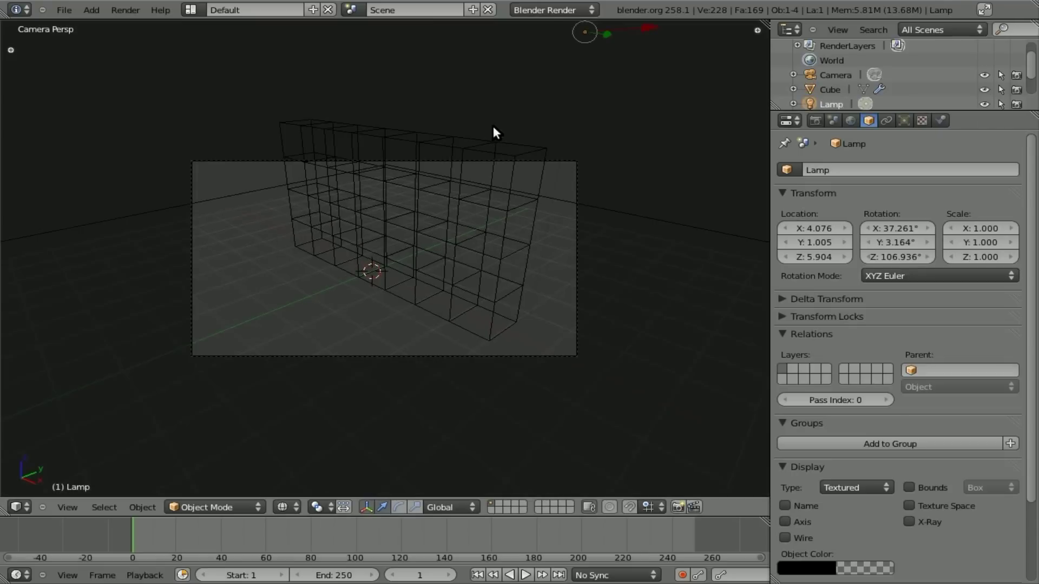
{"action": "key", "text": "KP_7"}
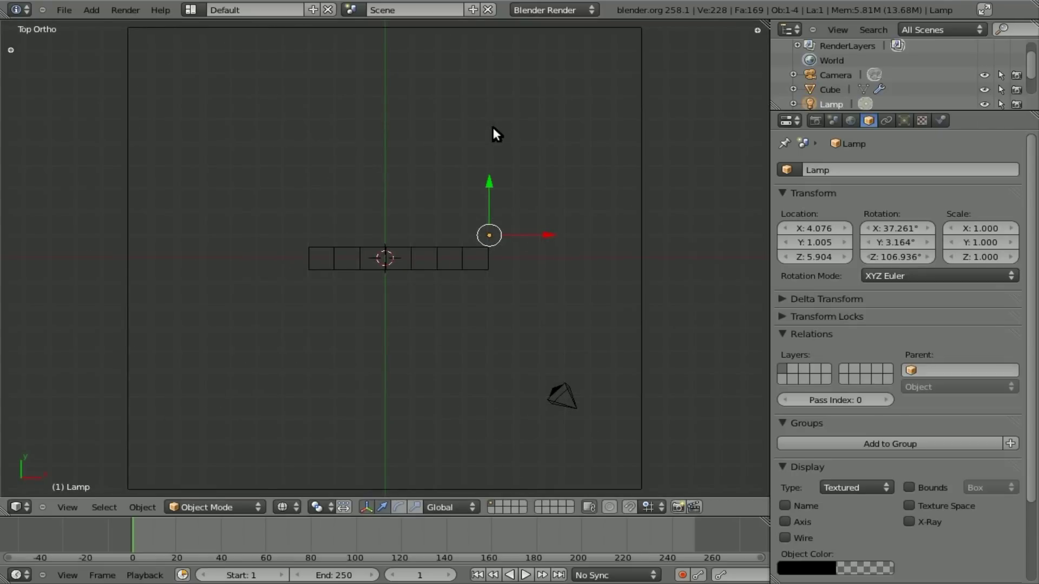
{"action": "key", "text": "g"}
{"action": "left_click", "coordinate": [473, 336]}
{"action": "key", "text": "F12"}
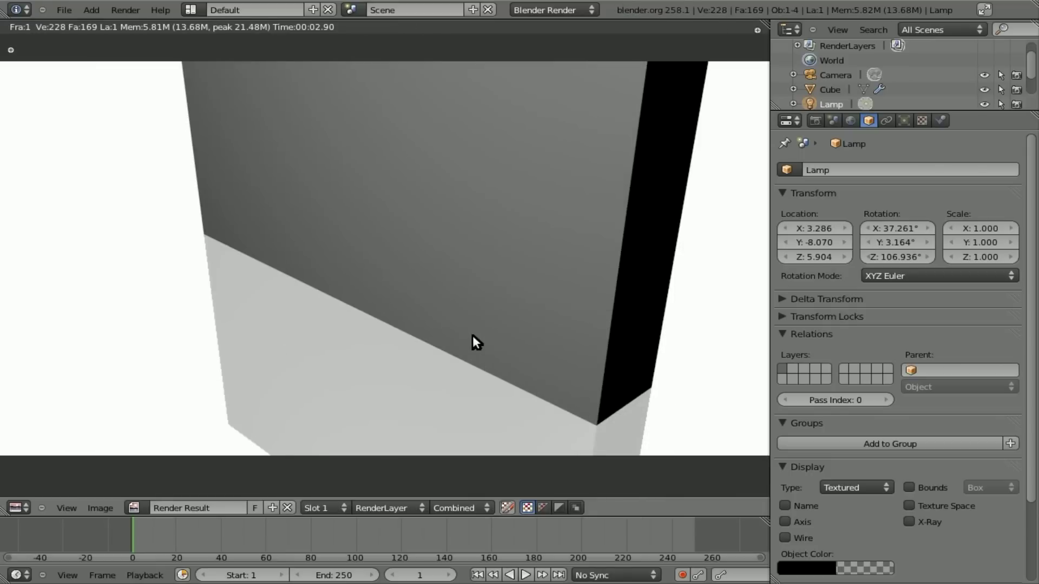
{"action": "key", "text": "Escape"}
Pull the camera back along its view axis so the whole 7×4 wall fits the frame.
{"action": "key", "text": "KP_0"}
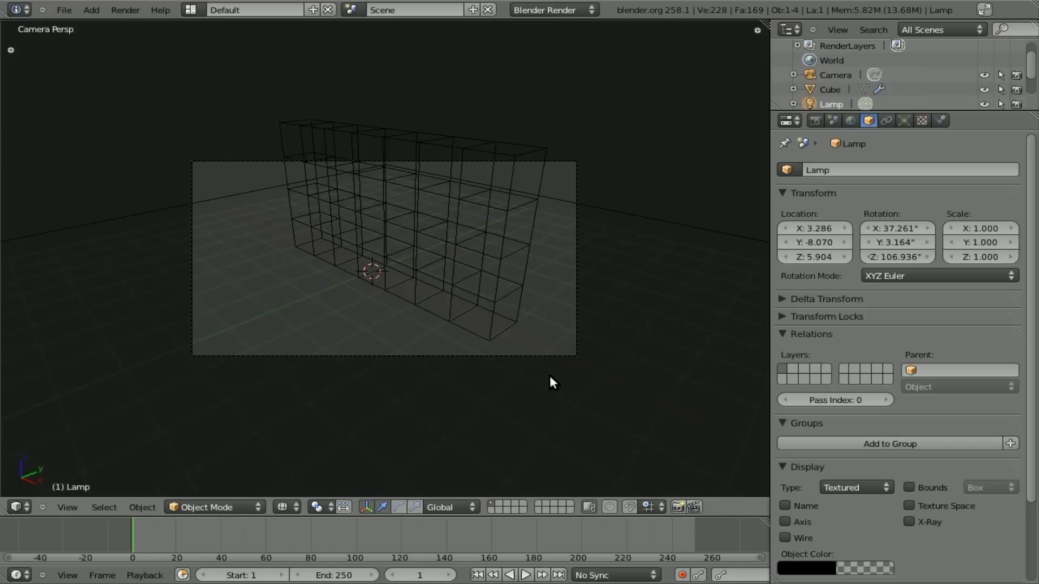
{"action": "right_click", "coordinate": [555, 359]}
{"action": "key", "text": "g"}
{"action": "key", "text": "z"}
{"action": "key", "text": "z"}
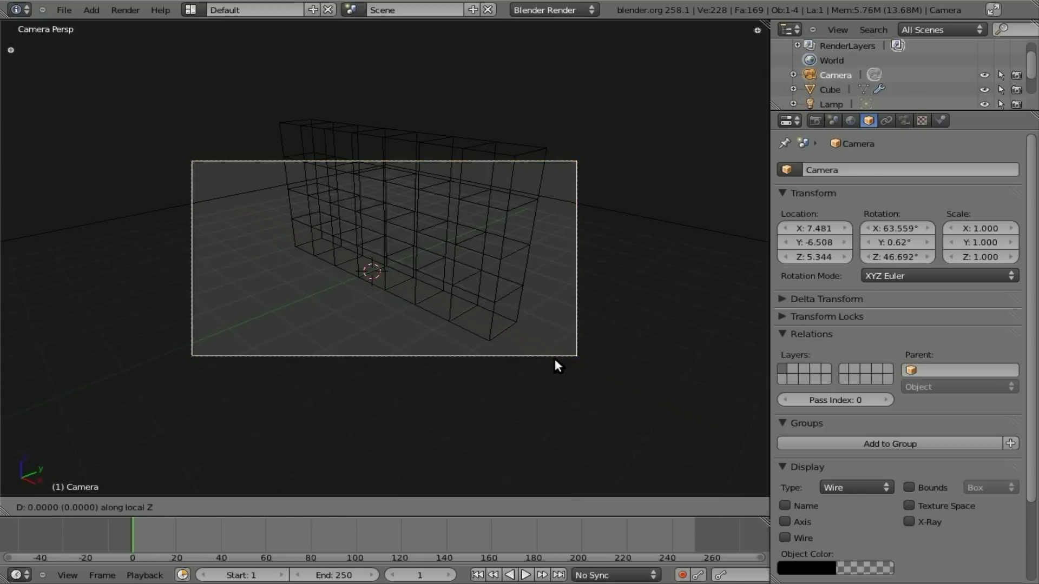
{"action": "left_click", "coordinate": [565, 430]}
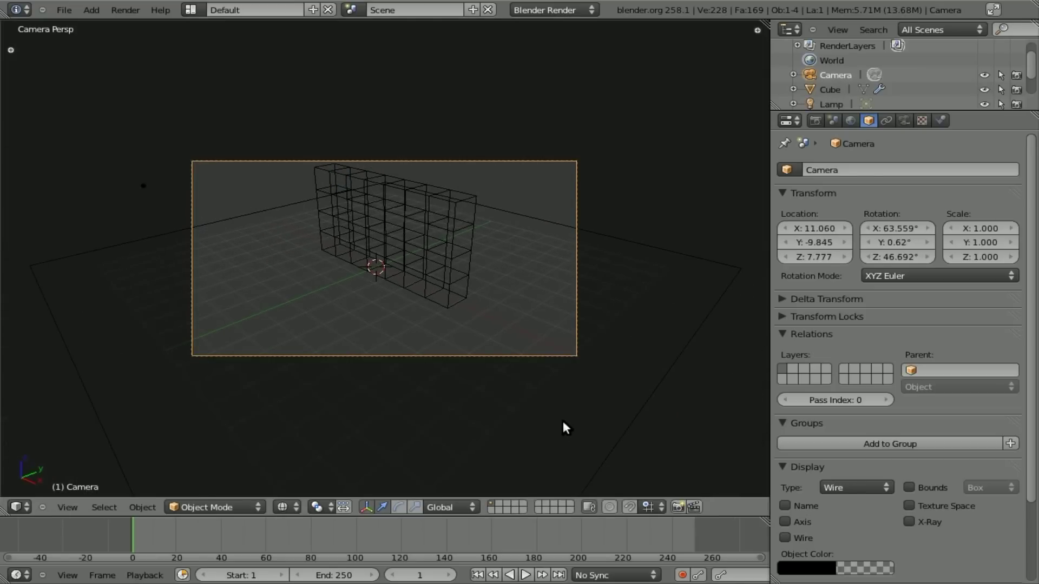
{"action": "key", "text": "g"}
{"action": "left_click", "coordinate": [546, 386]}
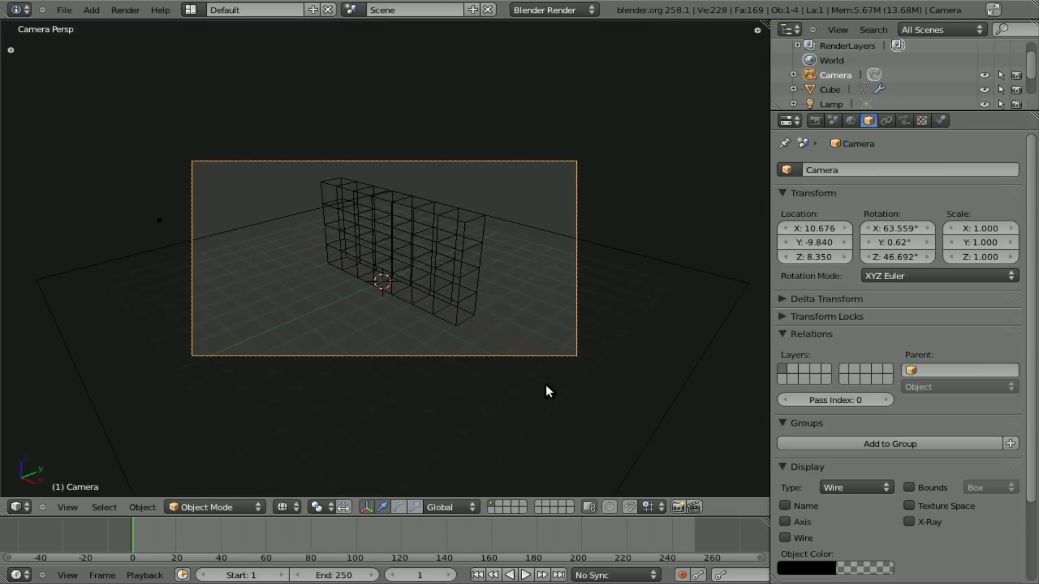
{"action": "right_click", "coordinate": [466, 274]}
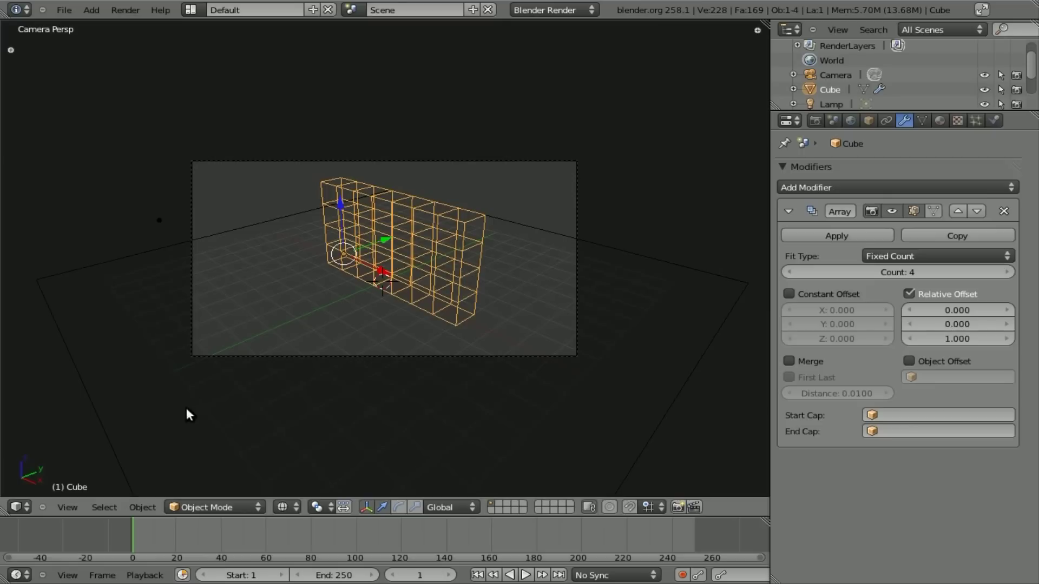
Split off a left UV/Image Editor area and unlink its Render Result image.
{"action": "left_click_drag", "start_coordinate": [7, 505], "coordinate": [323, 496]}
{"action": "left_click", "coordinate": [12, 507]}
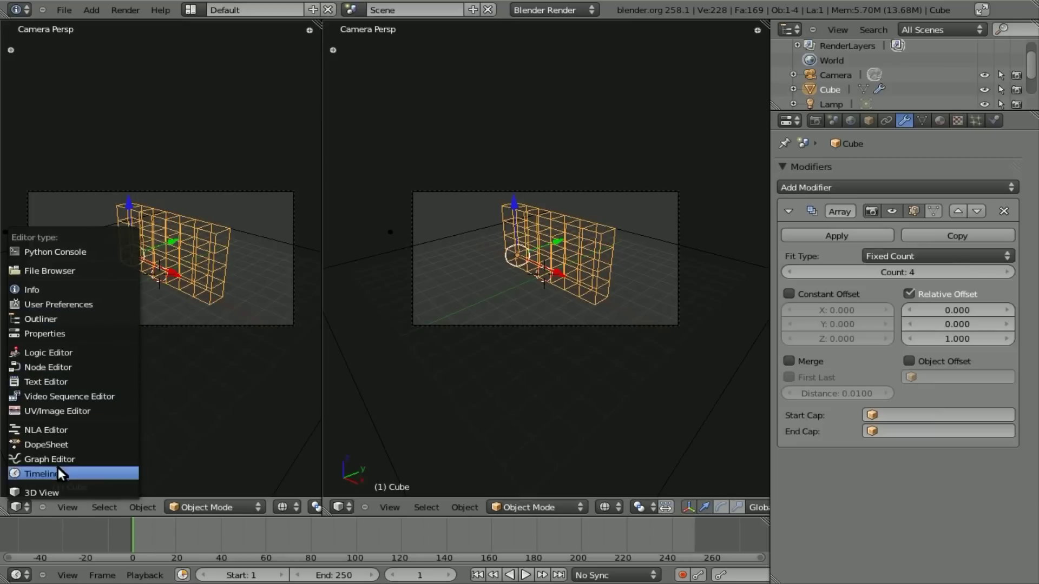
{"action": "left_click", "coordinate": [51, 410]}
{"action": "scroll", "coordinate": [210, 274], "scroll_direction": "down", "scroll_amount": 5}
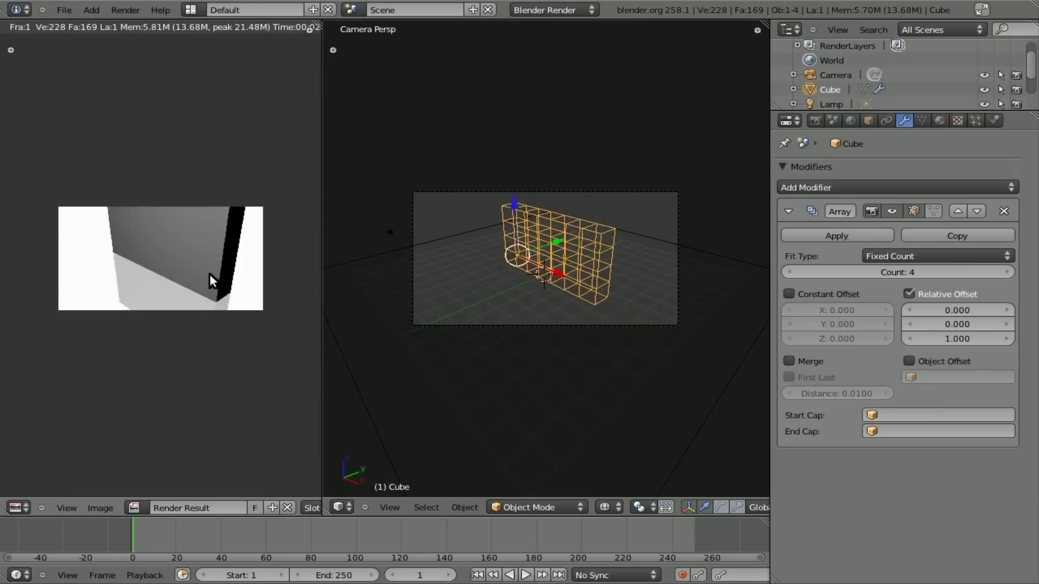
{"action": "scroll", "coordinate": [193, 255], "scroll_direction": "up", "scroll_amount": 2}
{"action": "scroll", "coordinate": [198, 299], "scroll_direction": "down", "scroll_amount": 1}
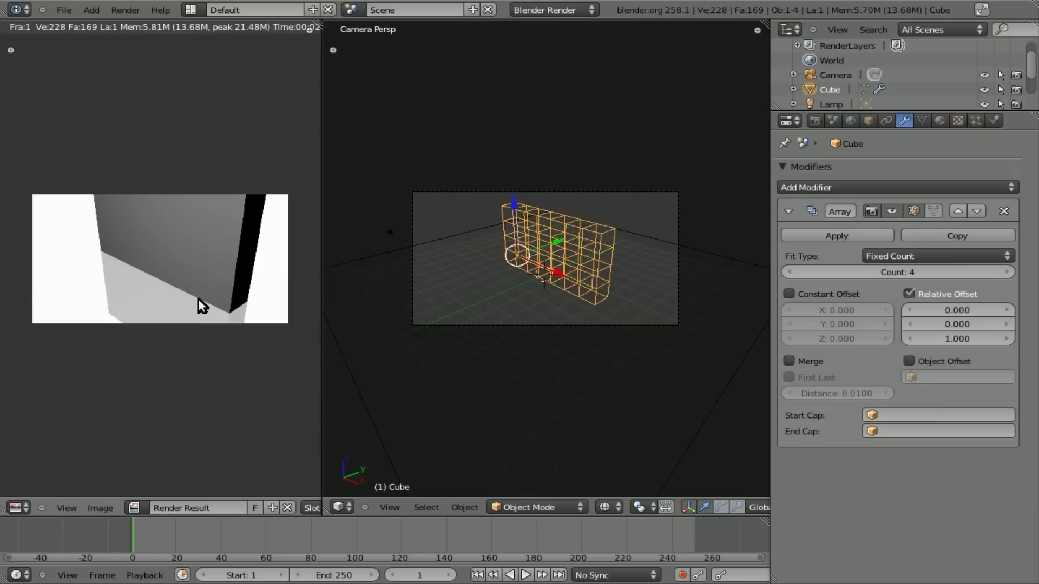
{"action": "left_click", "coordinate": [288, 507]}
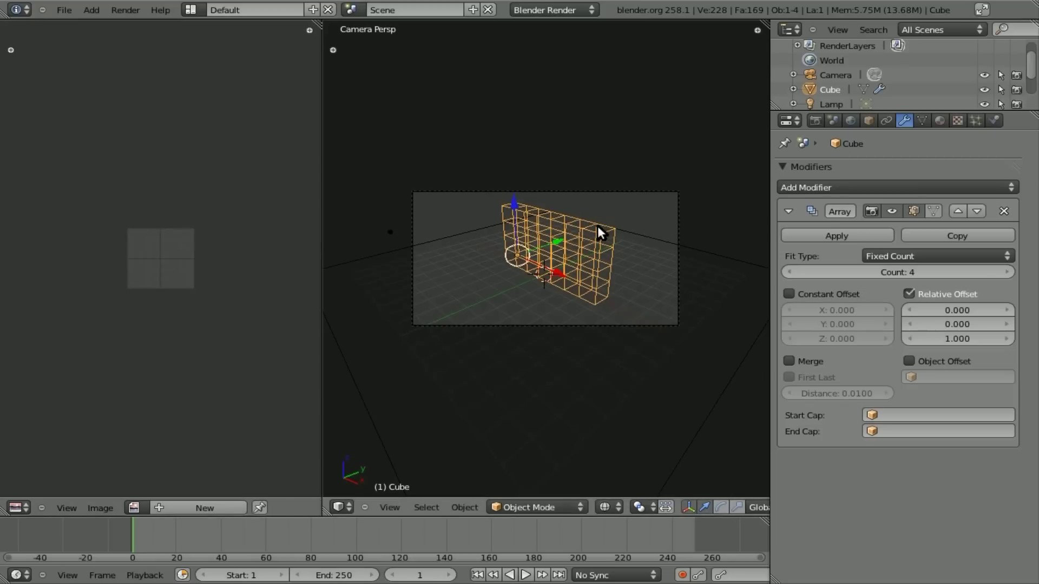
Apply the Array modifier, turning the wall into 224-vertex mesh geometry, and enter Edit Mode with all selected.
{"action": "key", "text": "Tab"}
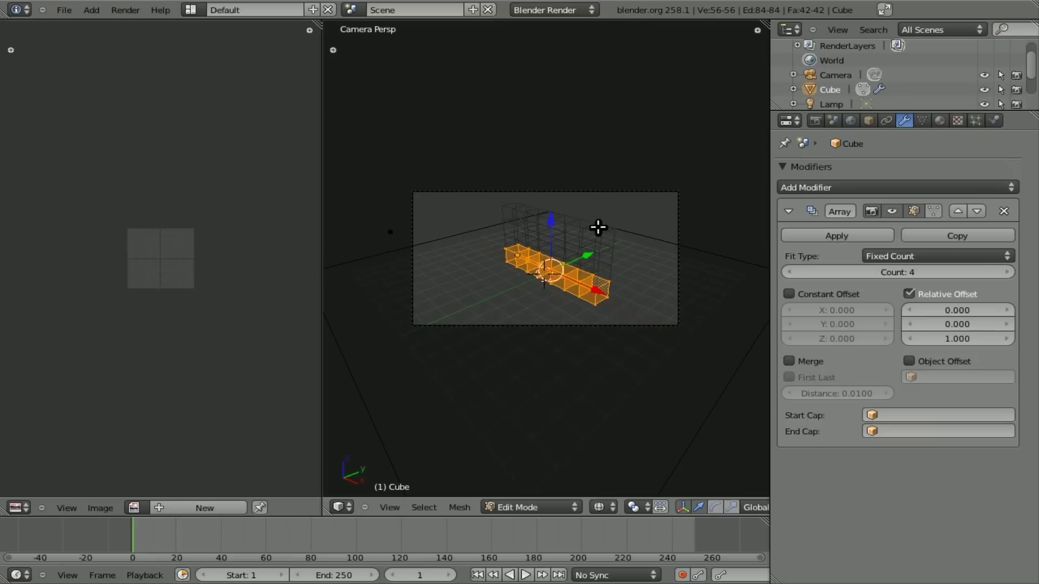
{"action": "key", "text": "a"}
{"action": "key", "text": "a"}
{"action": "key", "text": "Tab"}
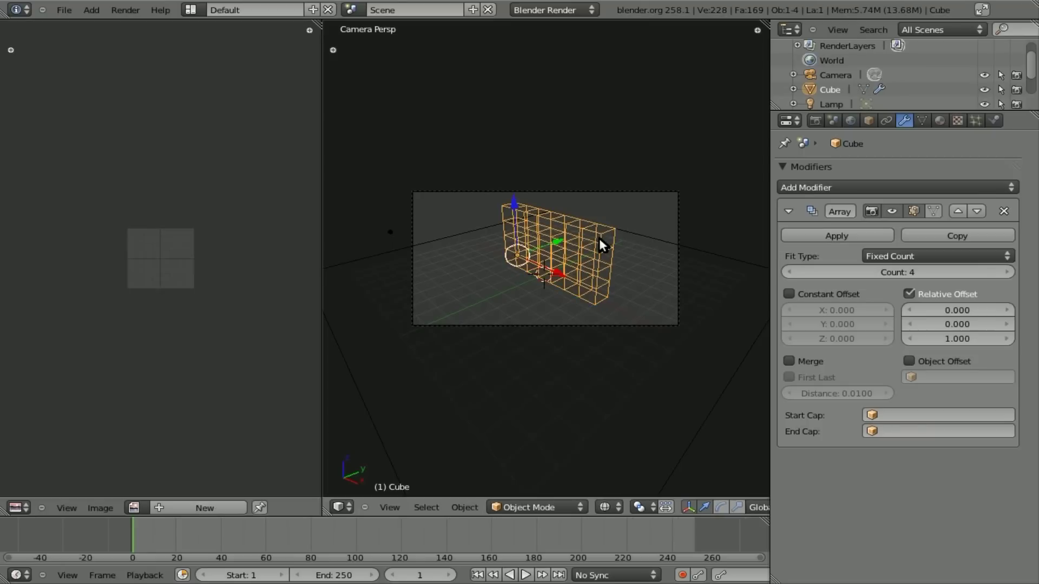
{"action": "left_click", "coordinate": [861, 236]}
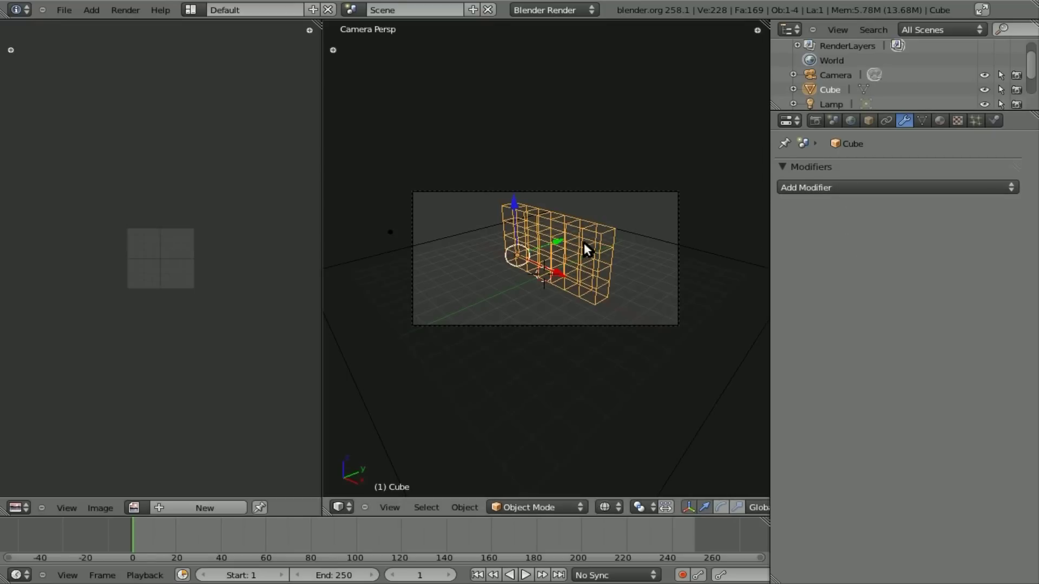
{"action": "key", "text": "Tab"}
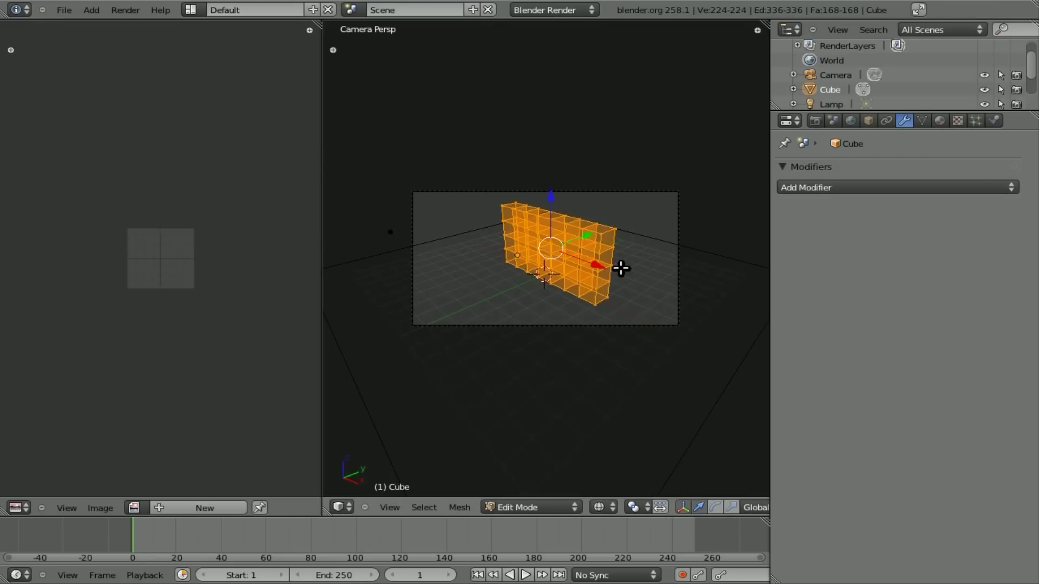
UV-unwrap the wall with Project from View (Bounds) in front orthographic view.
{"action": "key", "text": "u"}
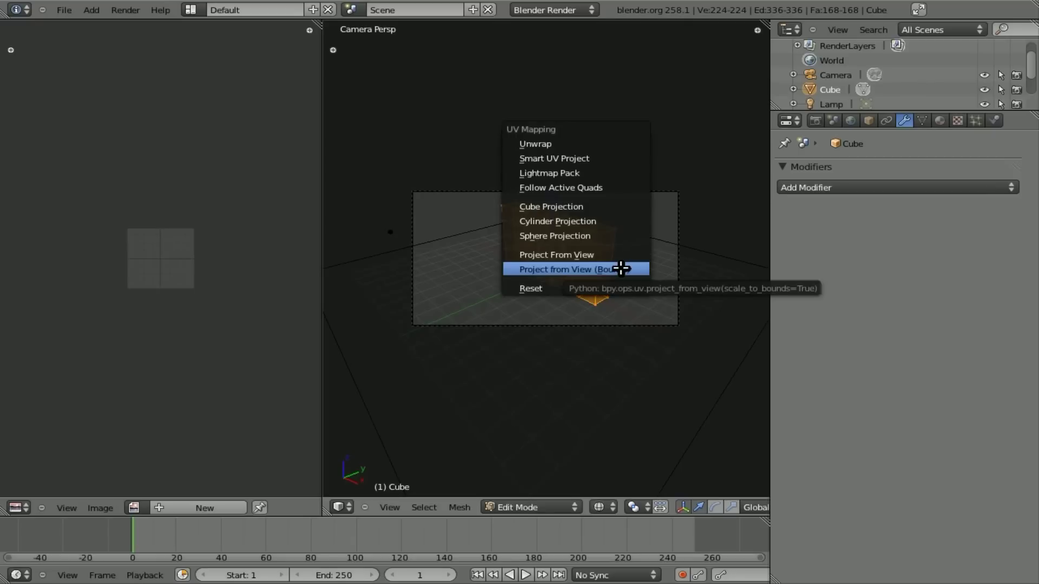
{"action": "left_click", "coordinate": [621, 269]}
{"action": "key", "text": "KP_1"}
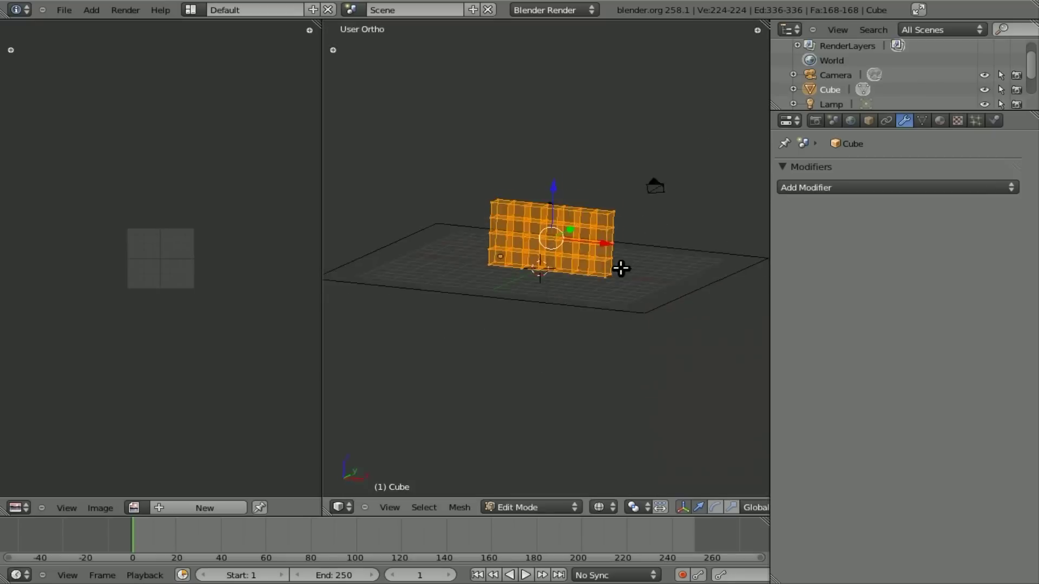
{"action": "key", "text": "u"}
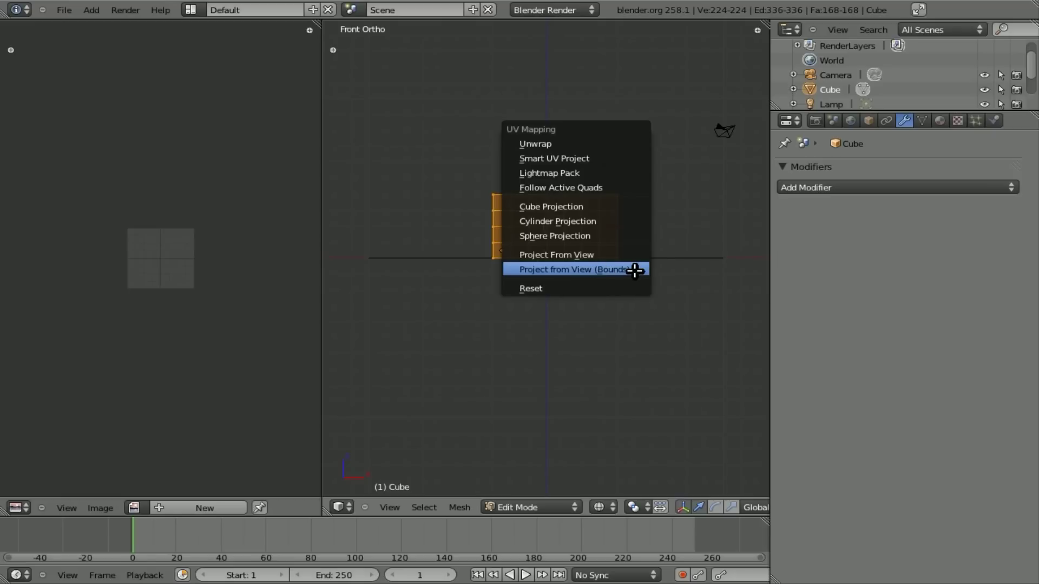
{"action": "left_click", "coordinate": [635, 271]}
{"action": "scroll", "coordinate": [193, 283], "scroll_direction": "up", "scroll_amount": 3}
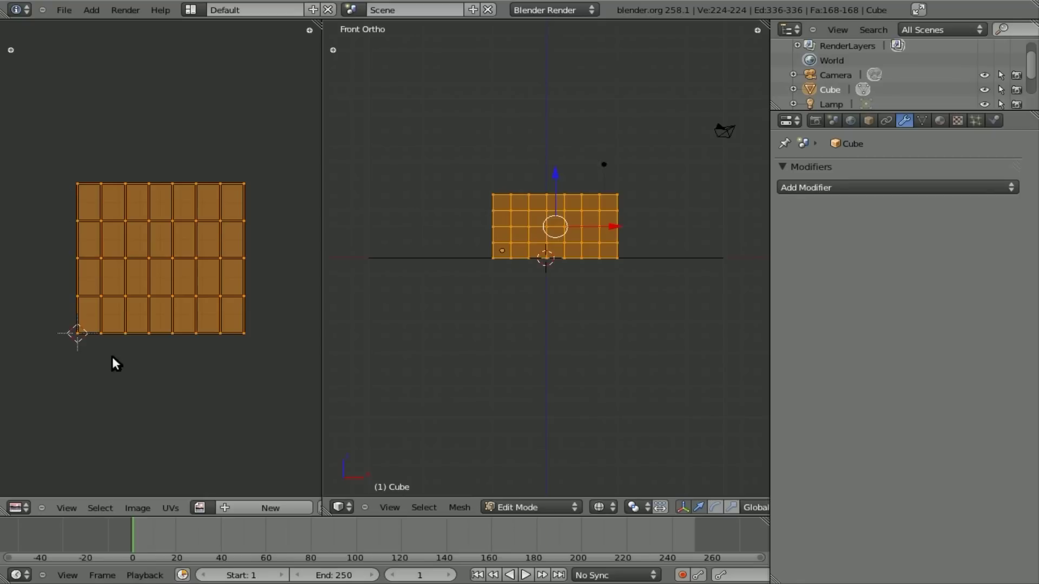
Load dsc06012.jpg into the image editor, render, and leave Edit Mode.
{"action": "left_click", "coordinate": [200, 508]}
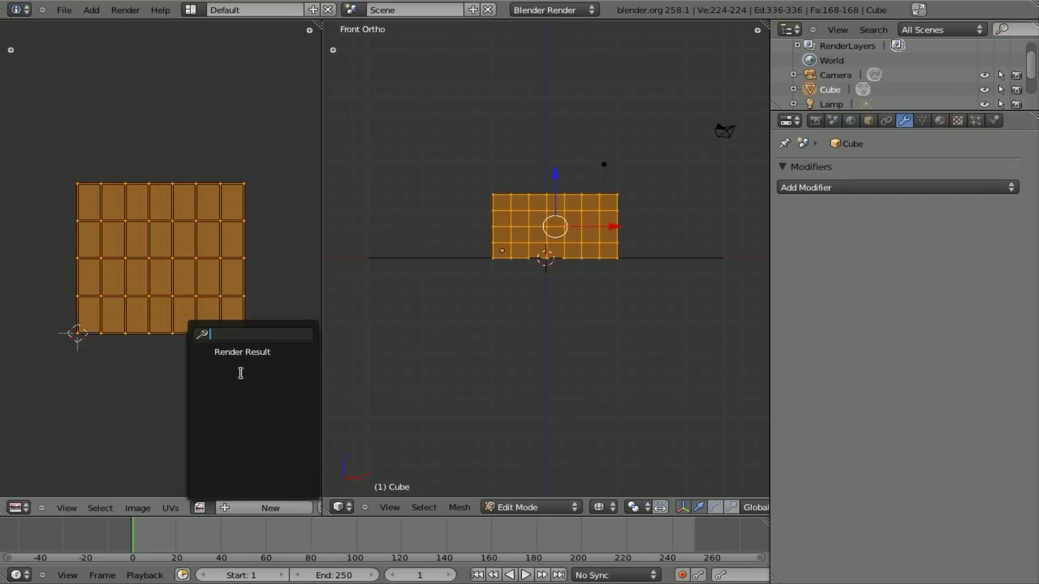
{"action": "left_click", "coordinate": [138, 507]}
{"action": "left_click", "coordinate": [160, 474]}
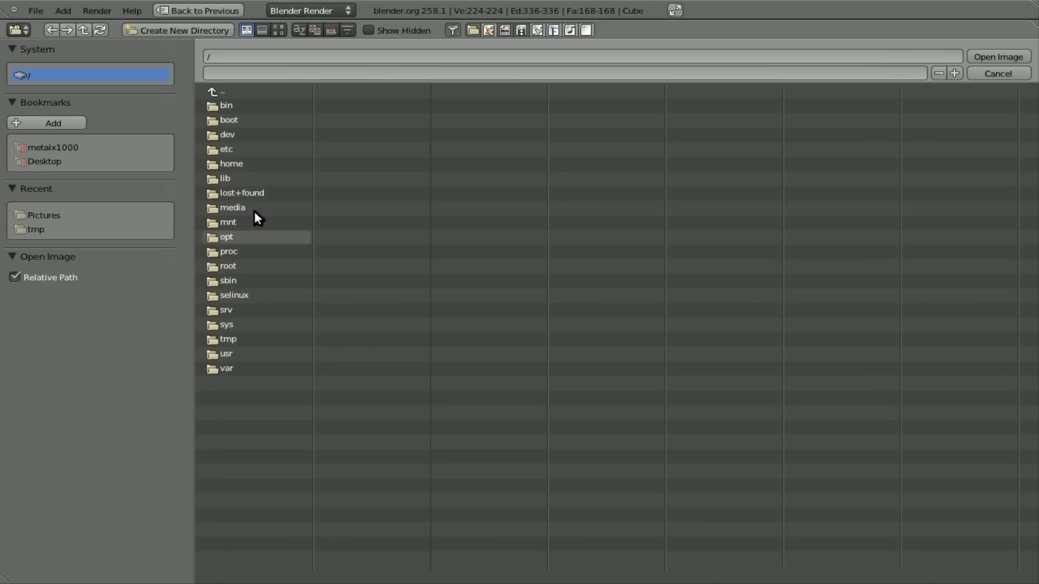
{"action": "left_click", "coordinate": [34, 215]}
{"action": "left_click", "coordinate": [270, 119]}
{"action": "left_click", "coordinate": [992, 58]}
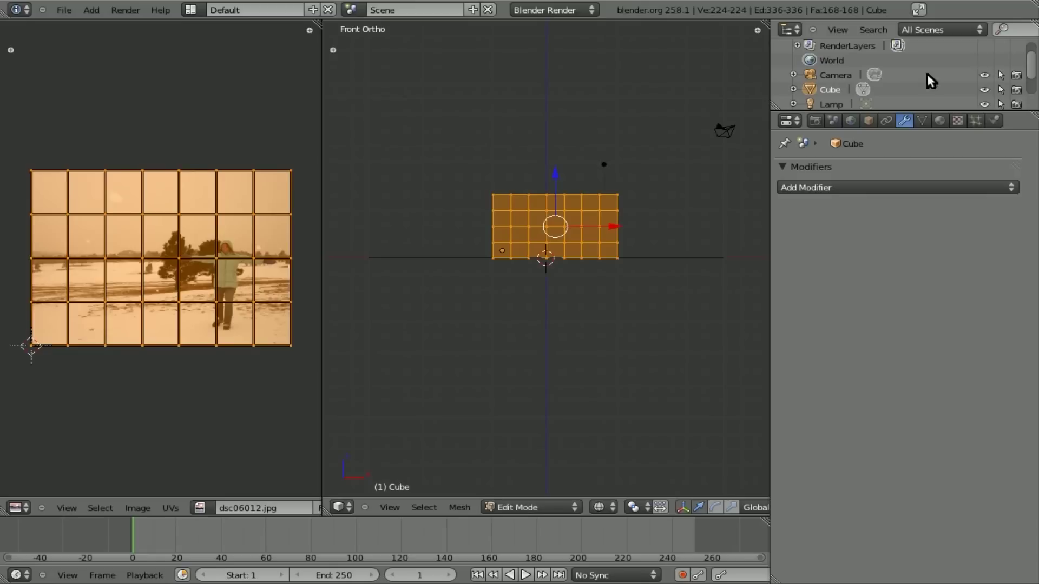
{"action": "key", "text": "F12"}
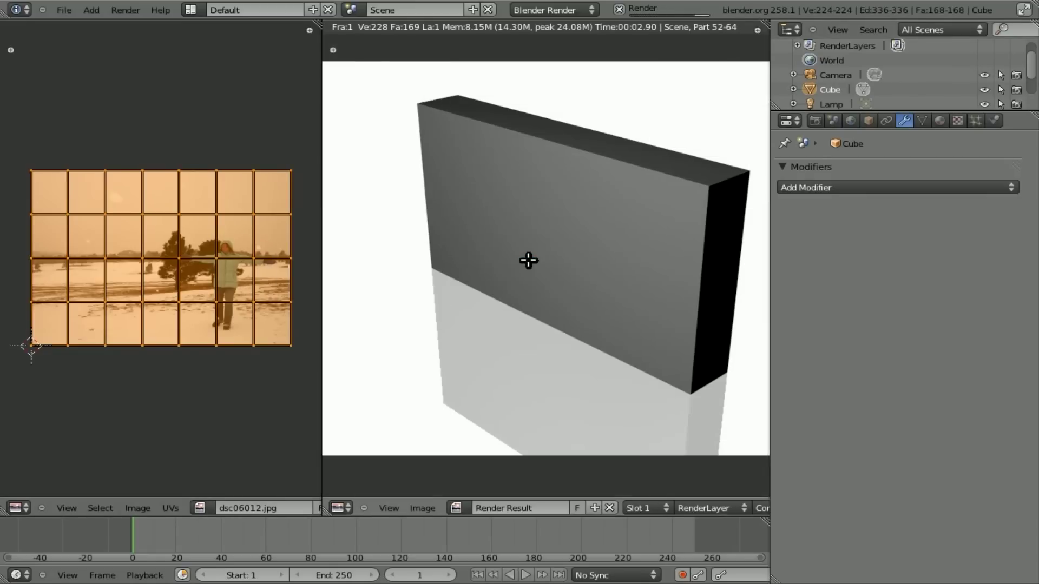
{"action": "key", "text": "Escape"}
{"action": "key", "text": "Tab"}
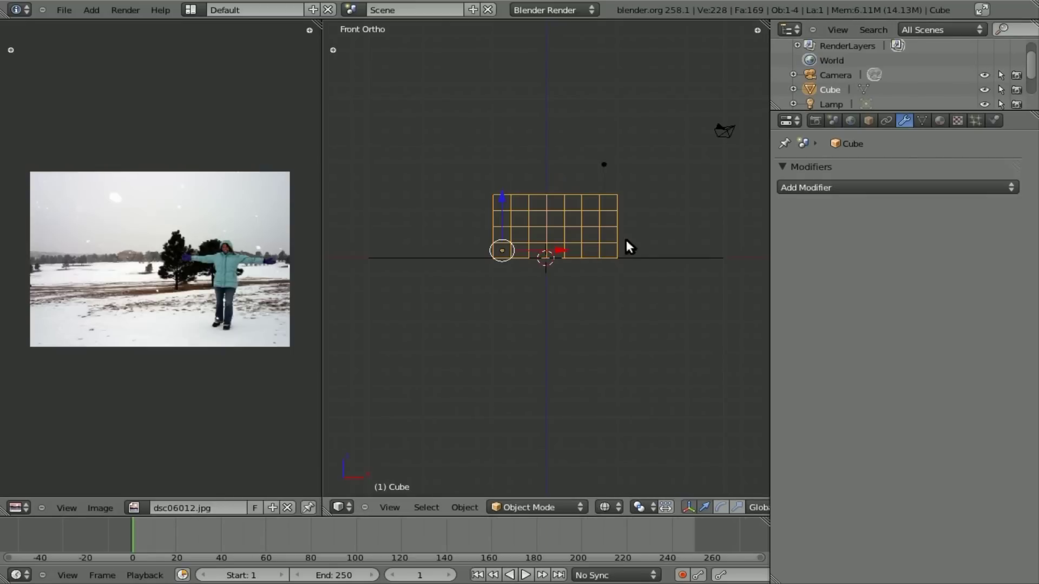
Create a new material for the wall with a new Image or Movie texture.
{"action": "left_click", "coordinate": [940, 120]}
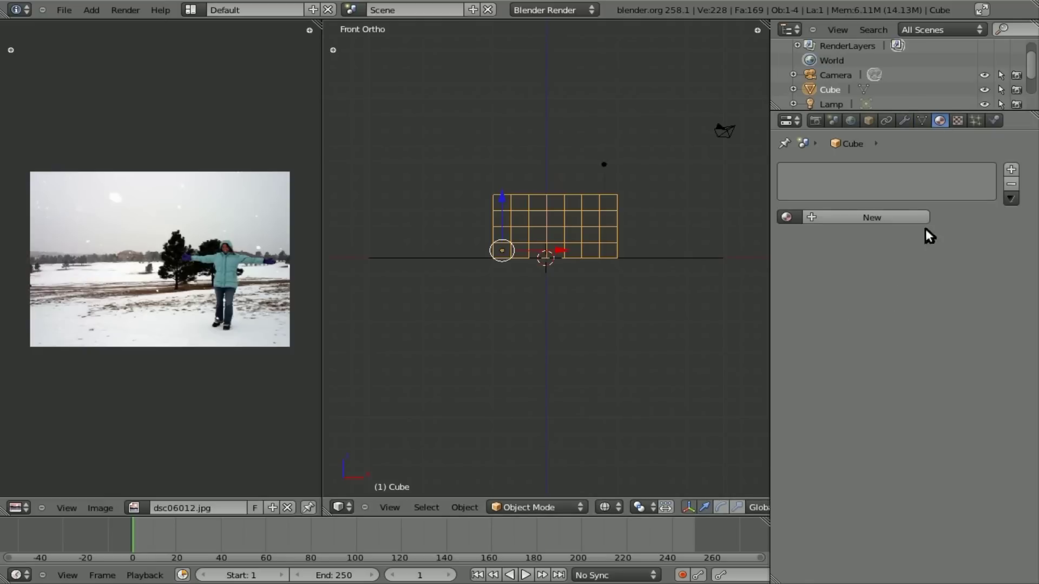
{"action": "left_click", "coordinate": [869, 216]}
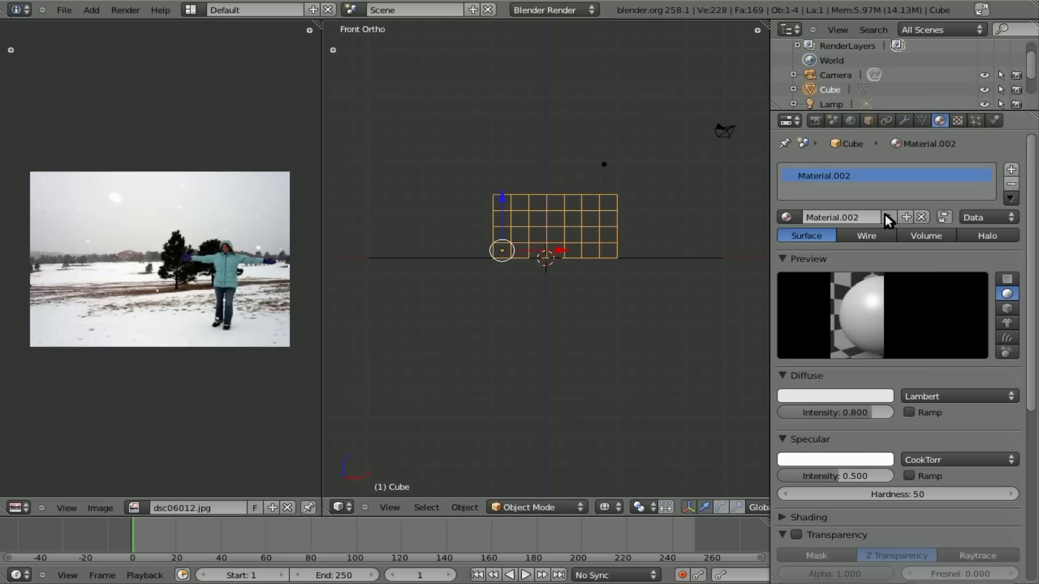
{"action": "left_click", "coordinate": [958, 120]}
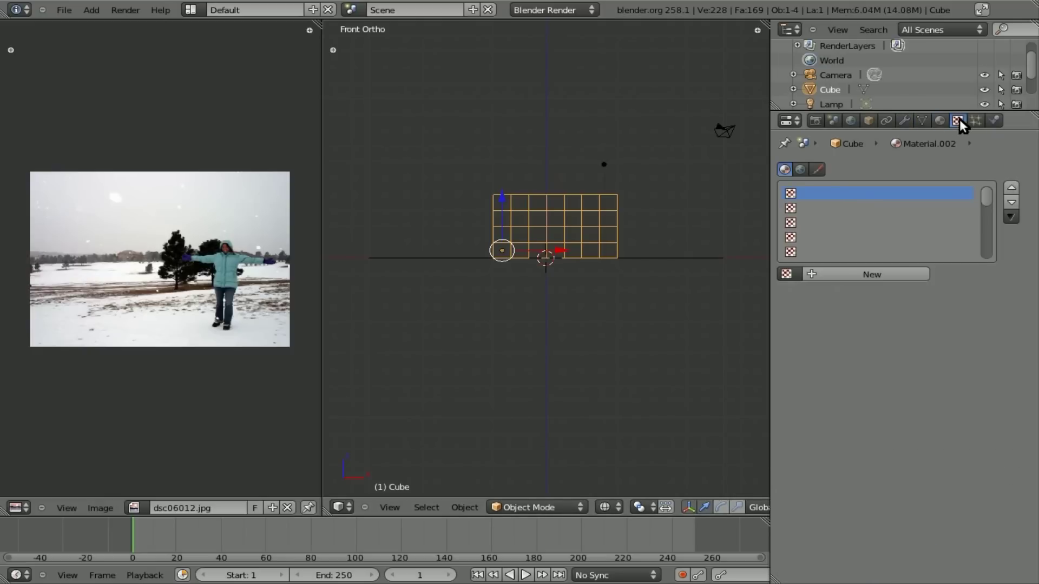
{"action": "left_click", "coordinate": [851, 274]}
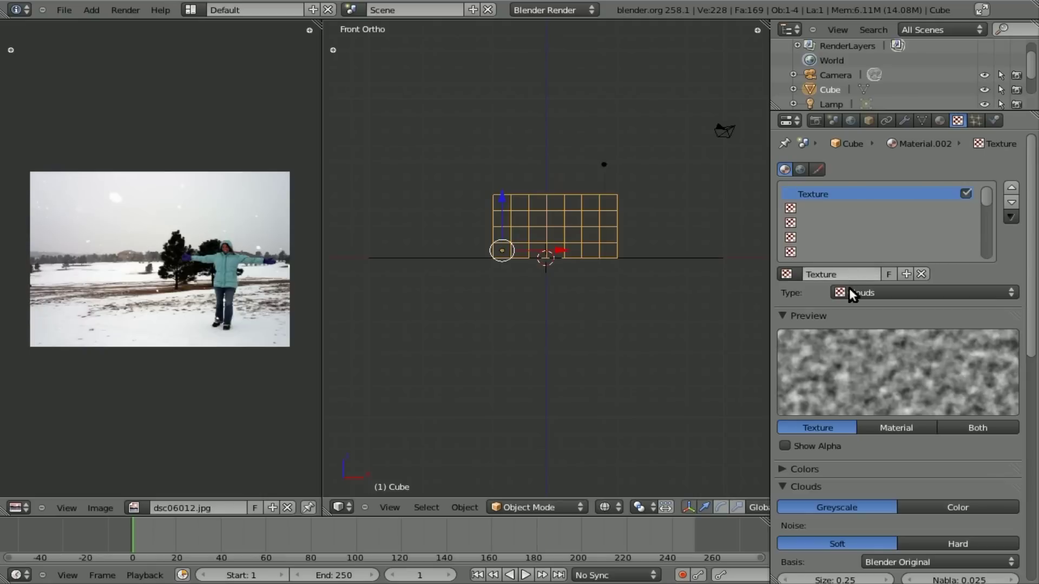
{"action": "left_click", "coordinate": [915, 293]}
{"action": "left_click", "coordinate": [890, 197]}
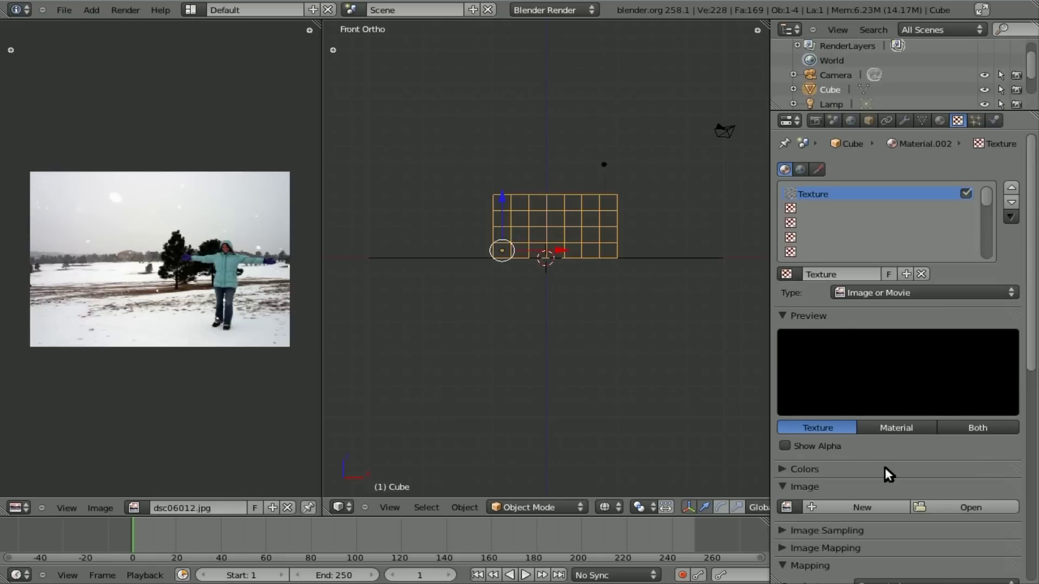
Assign dsc06012.jpg to the texture, test-render, and switch mapping coordinates to UV.
{"action": "scroll", "coordinate": [889, 474], "scroll_direction": "down", "scroll_amount": 8}
{"action": "left_click", "coordinate": [787, 328]}
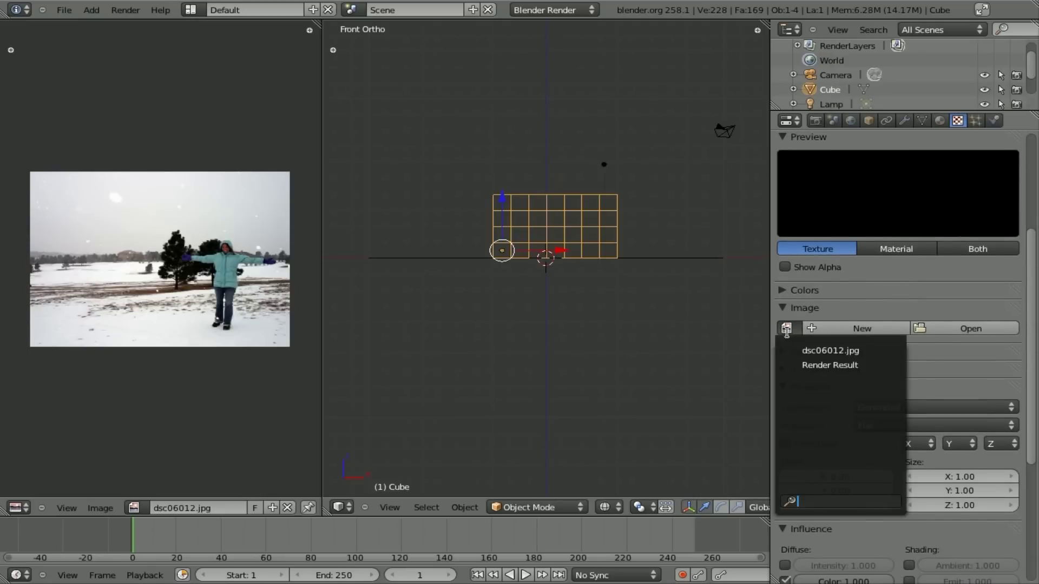
{"action": "left_click", "coordinate": [830, 351]}
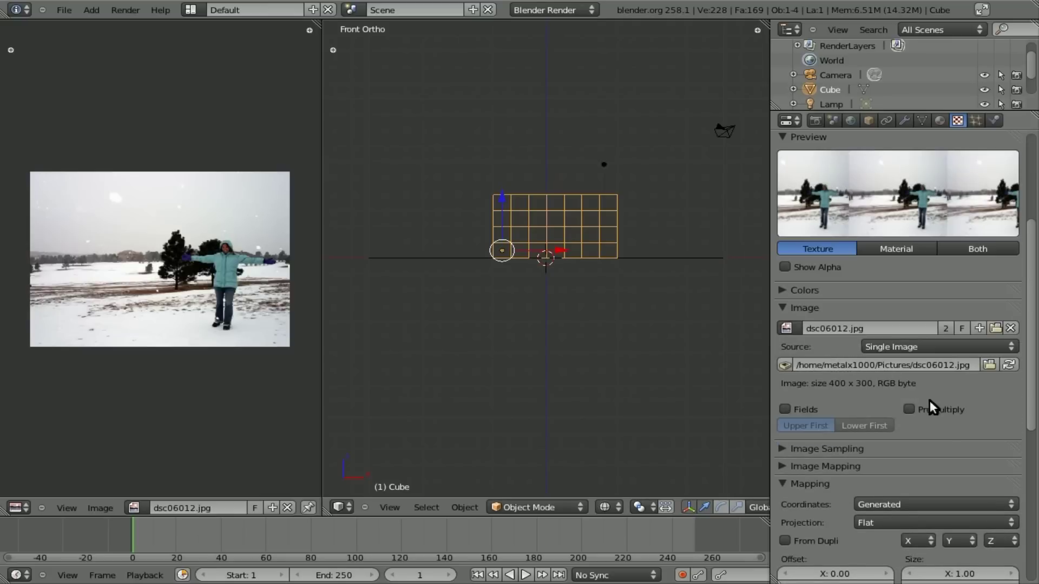
{"action": "key", "text": "F12"}
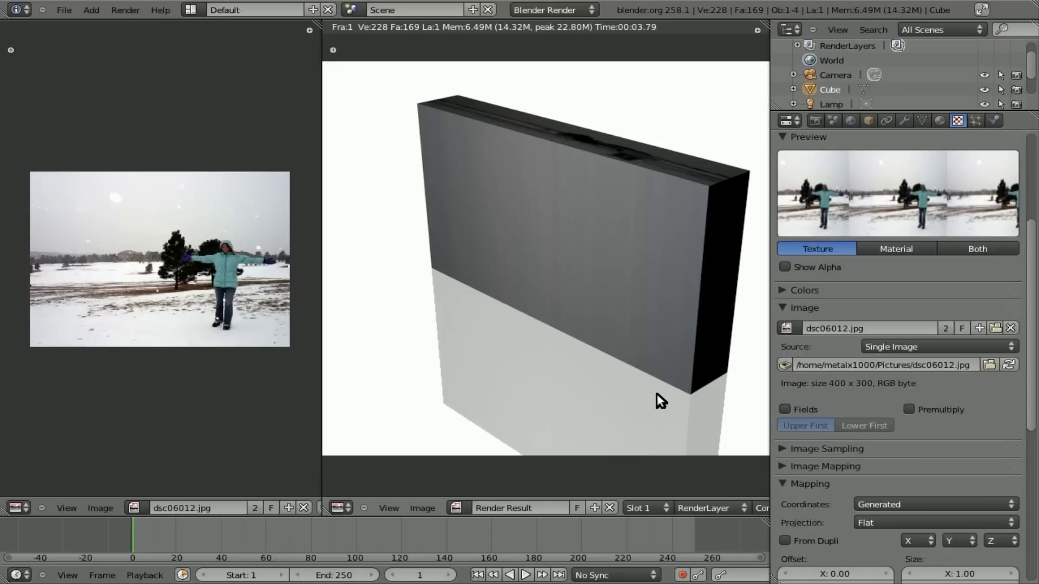
{"action": "key", "text": "Escape"}
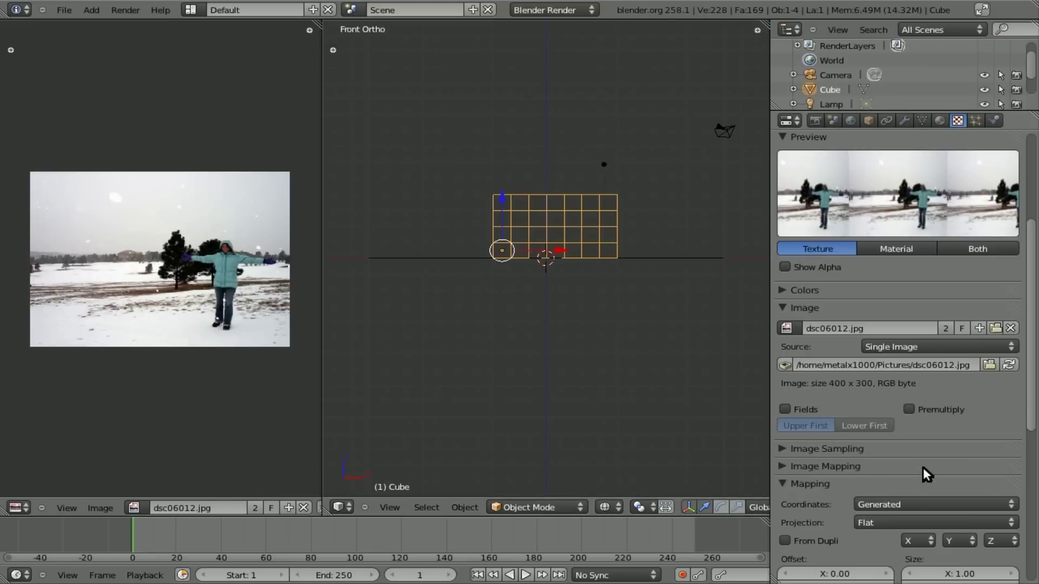
{"action": "scroll", "coordinate": [925, 377], "scroll_direction": "down", "scroll_amount": 2}
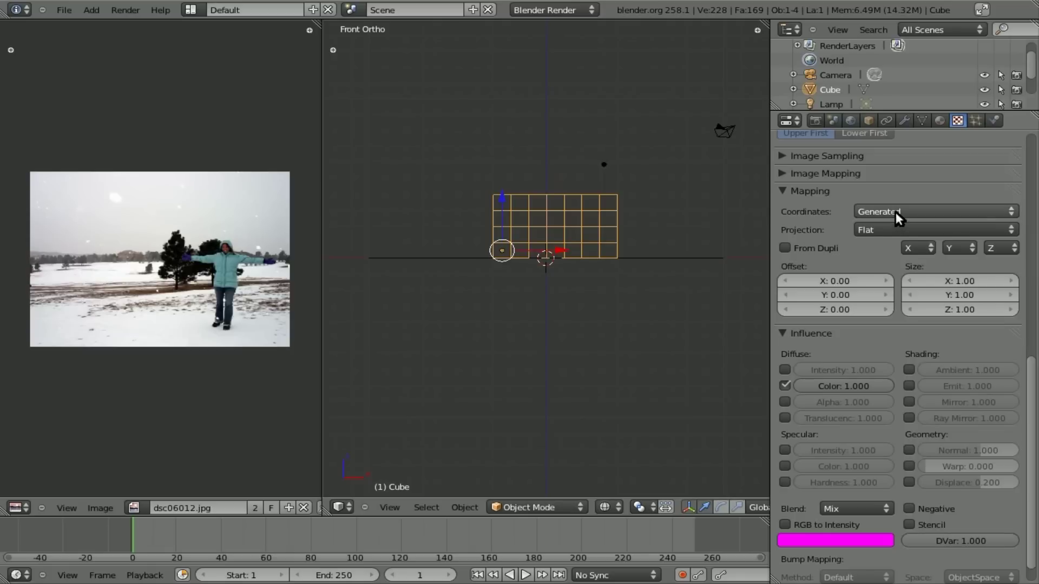
{"action": "left_click", "coordinate": [888, 211]}
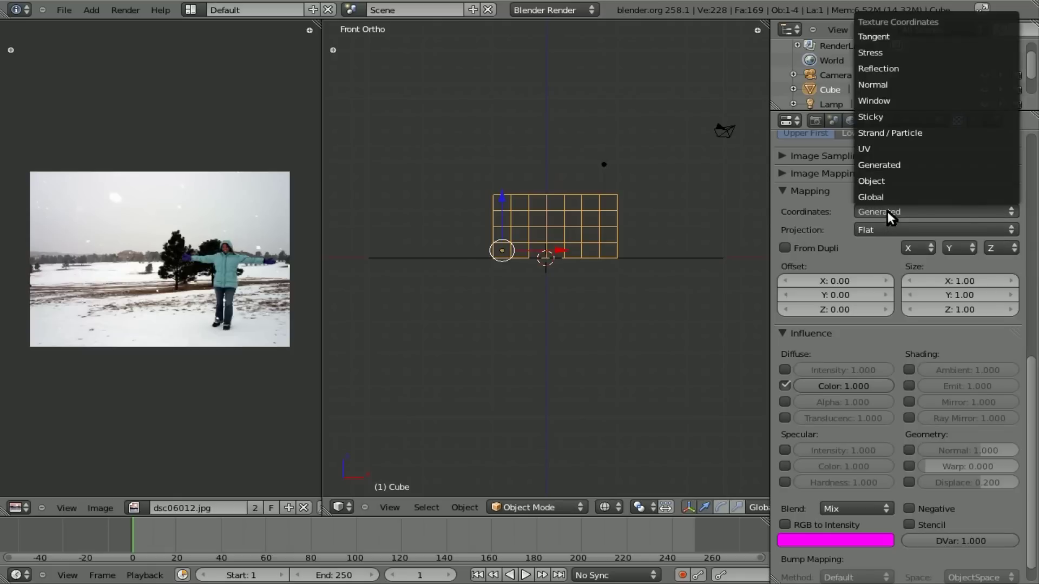
{"action": "left_click", "coordinate": [880, 148]}
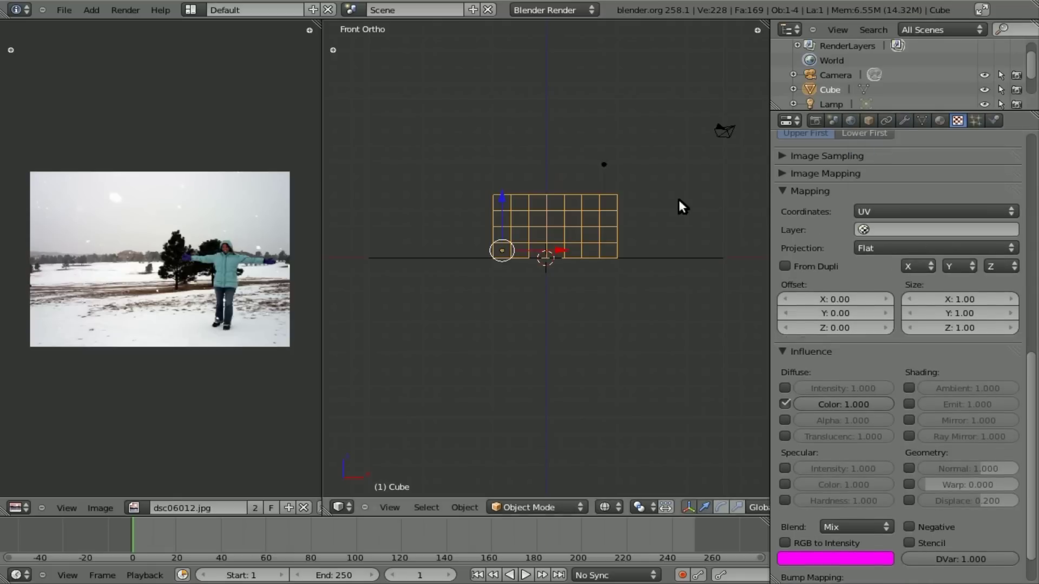
Render the photo spread across the wall's front, then reposition the cube.
{"action": "key", "text": "F12"}
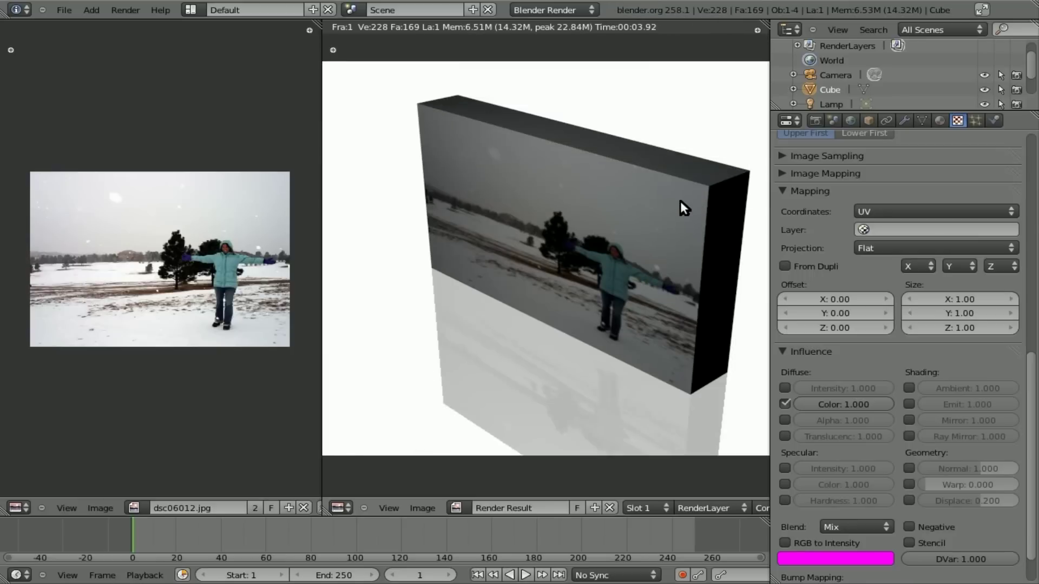
{"action": "key", "text": "Escape"}
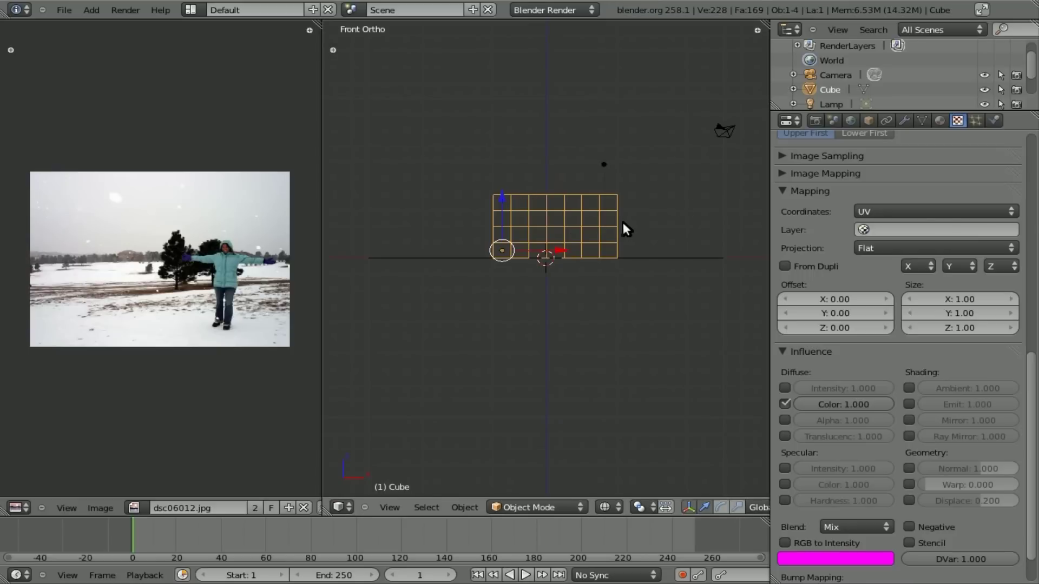
{"action": "key", "text": "t"}
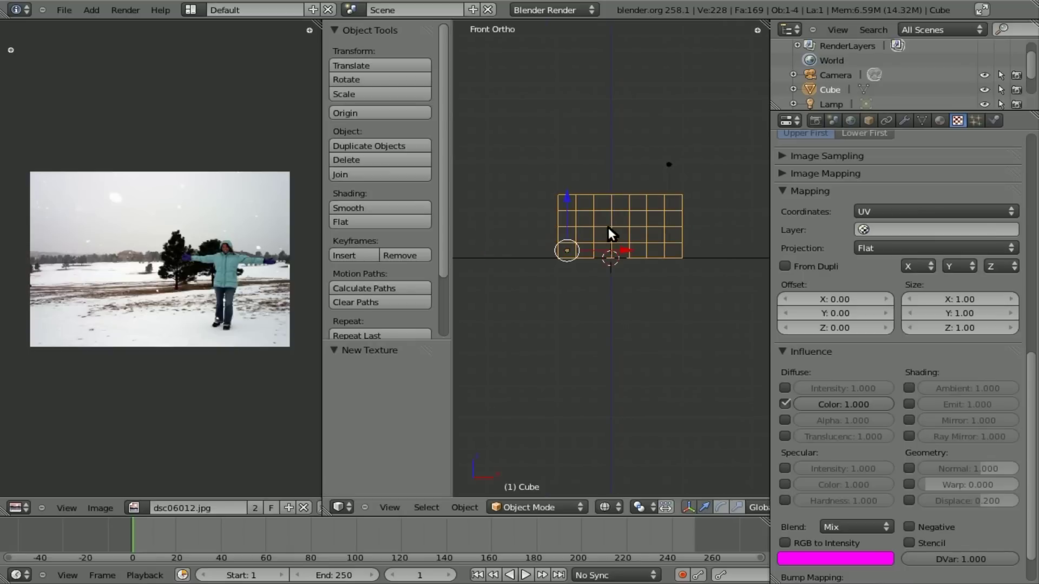
{"action": "key", "text": "t"}
{"action": "key", "text": "g"}
{"action": "left_click", "coordinate": [574, 196]}
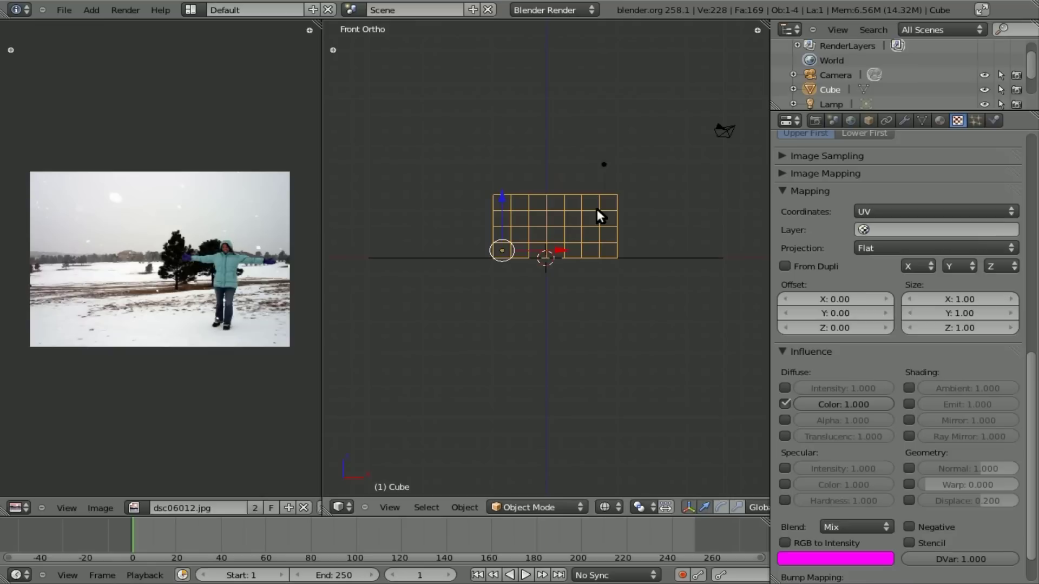
In Edit Mode, separate the wall mesh by loose parts into individual cube objects like Cube.001.
{"action": "key", "text": "Tab"}
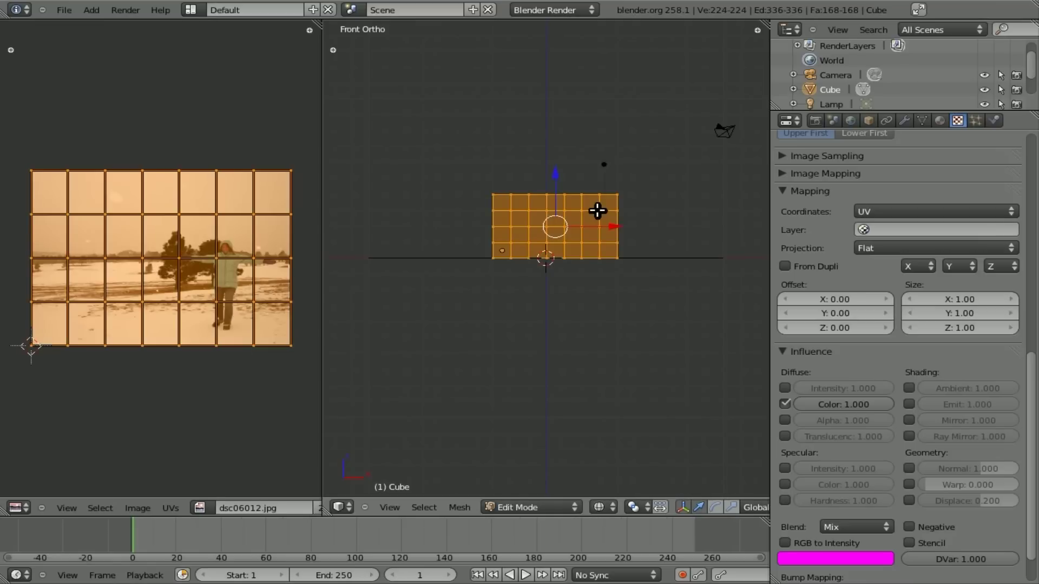
{"action": "key", "text": "p"}
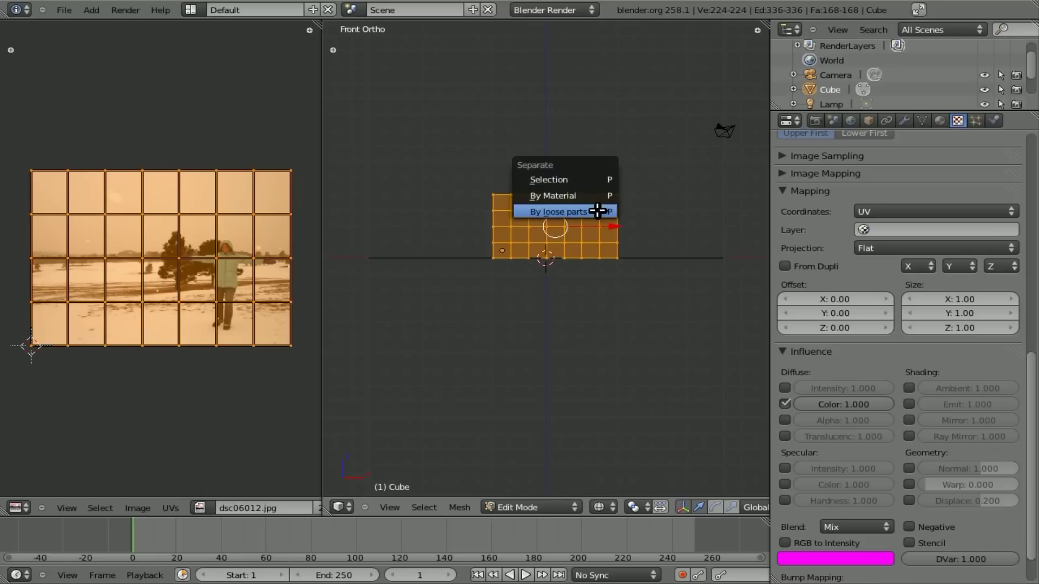
{"action": "left_click", "coordinate": [569, 213]}
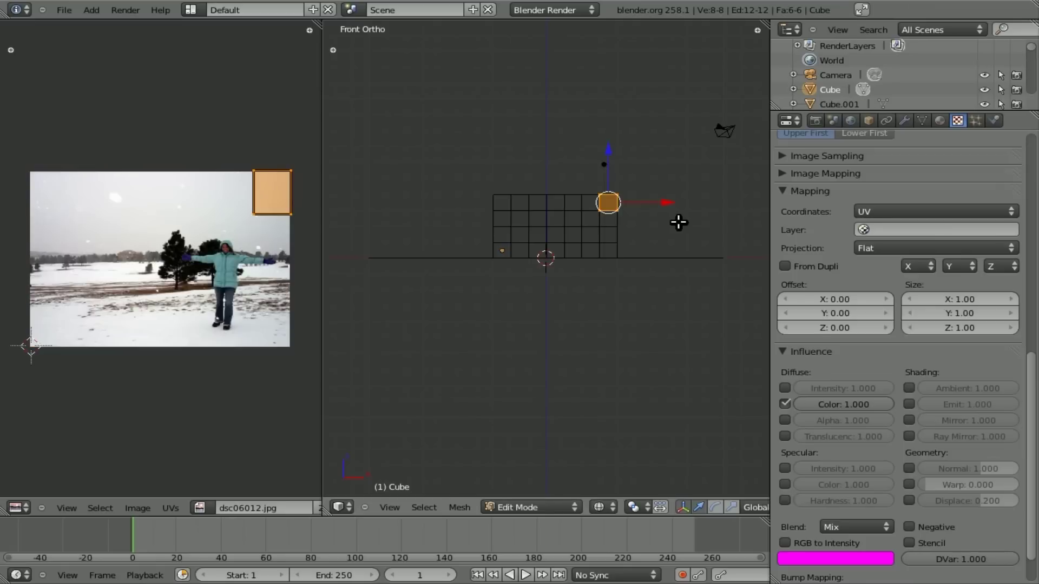
Back in Object Mode, select four cubes across the wall's top and render a test image.
{"action": "key", "text": "Tab"}
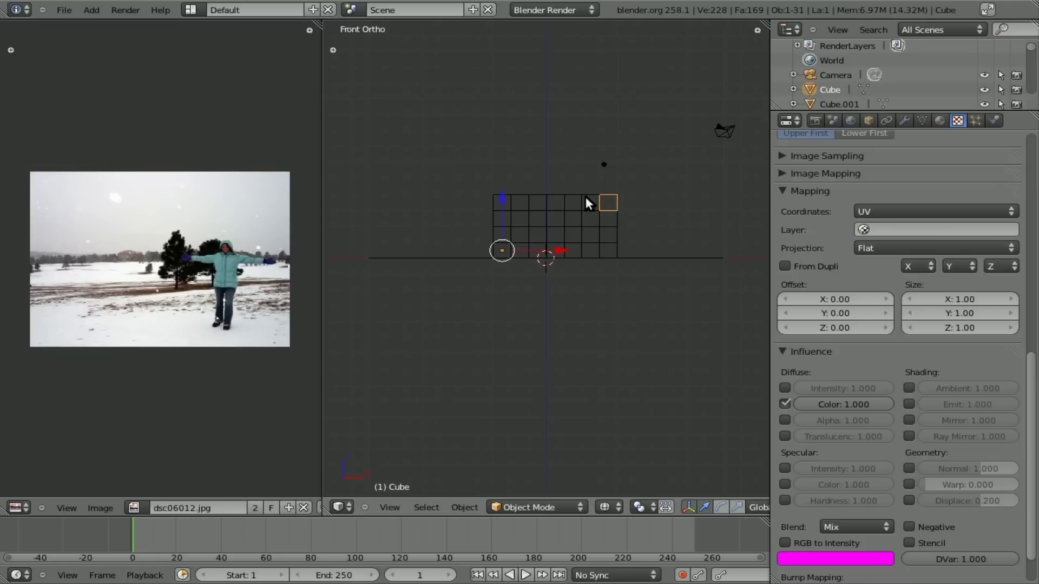
{"action": "right_click", "coordinate": [585, 198]}
{"action": "right_click", "coordinate": [555, 203]}
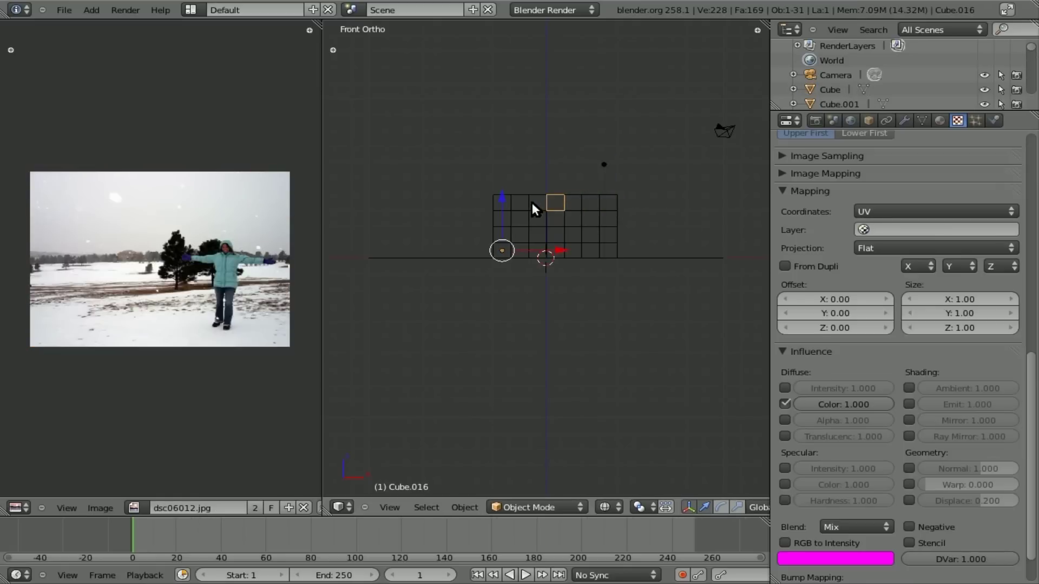
{"action": "right_click", "coordinate": [535, 202]}
{"action": "right_click", "coordinate": [517, 204]}
{"action": "key", "text": "F12"}
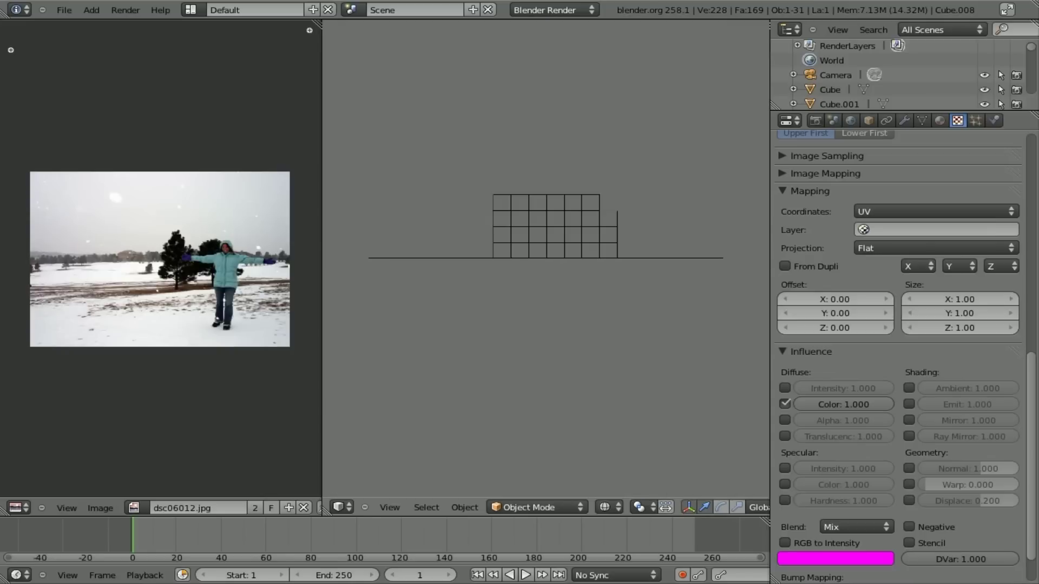
{"action": "key", "text": "Escape"}
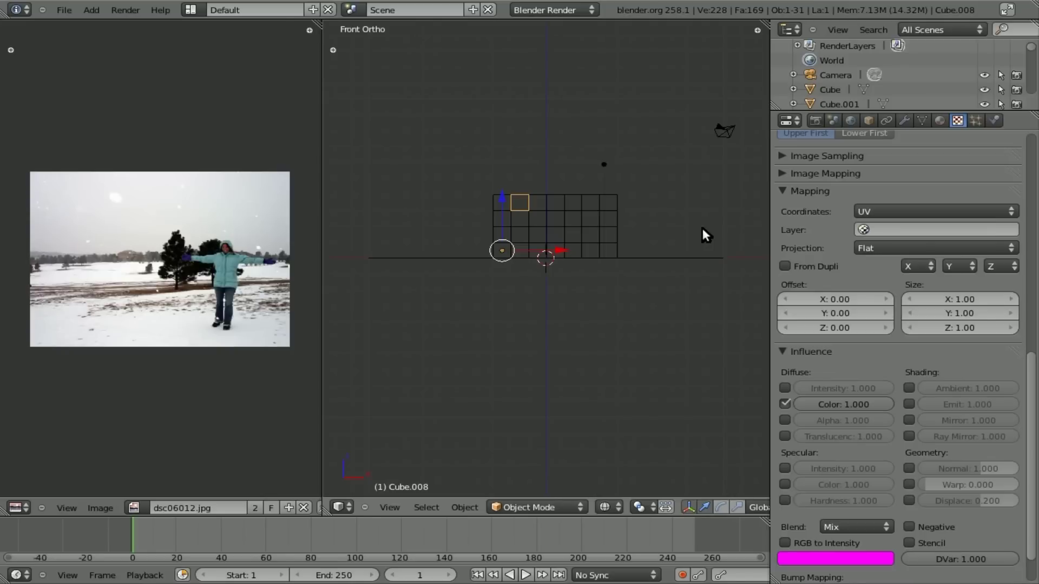
{"action": "key", "text": "F12"}
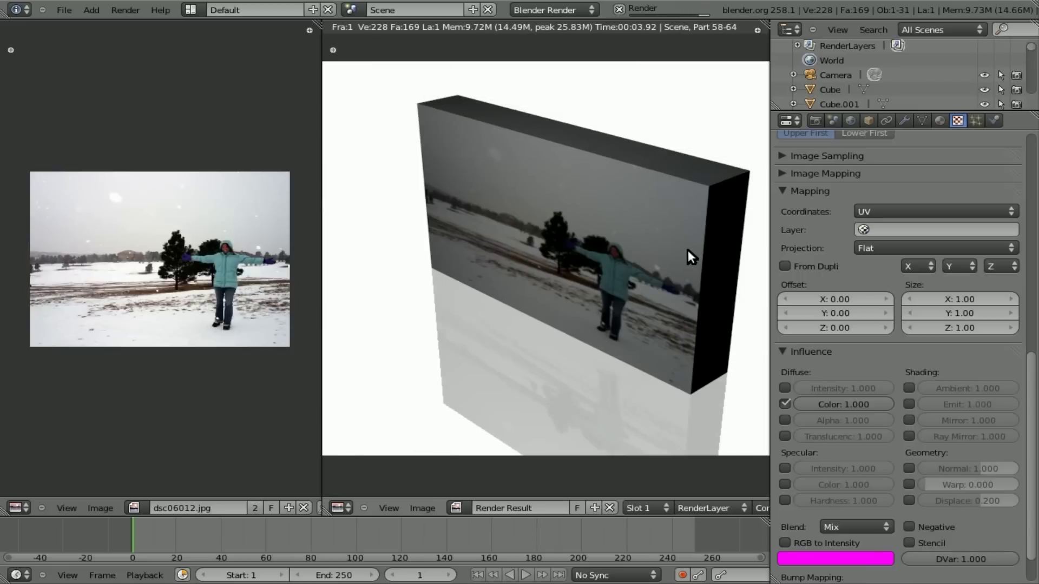
{"action": "key", "text": "Escape"}
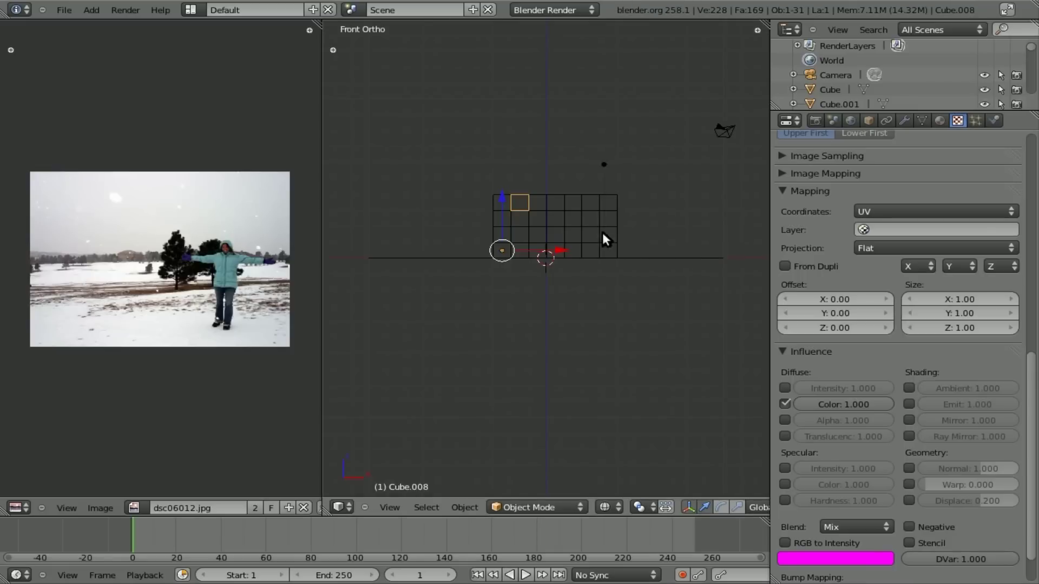
Raise Cube.022 straight up along Z about two tiles and render the scene again.
{"action": "right_click", "coordinate": [587, 224]}
{"action": "key", "text": "g"}
{"action": "key", "text": "z"}
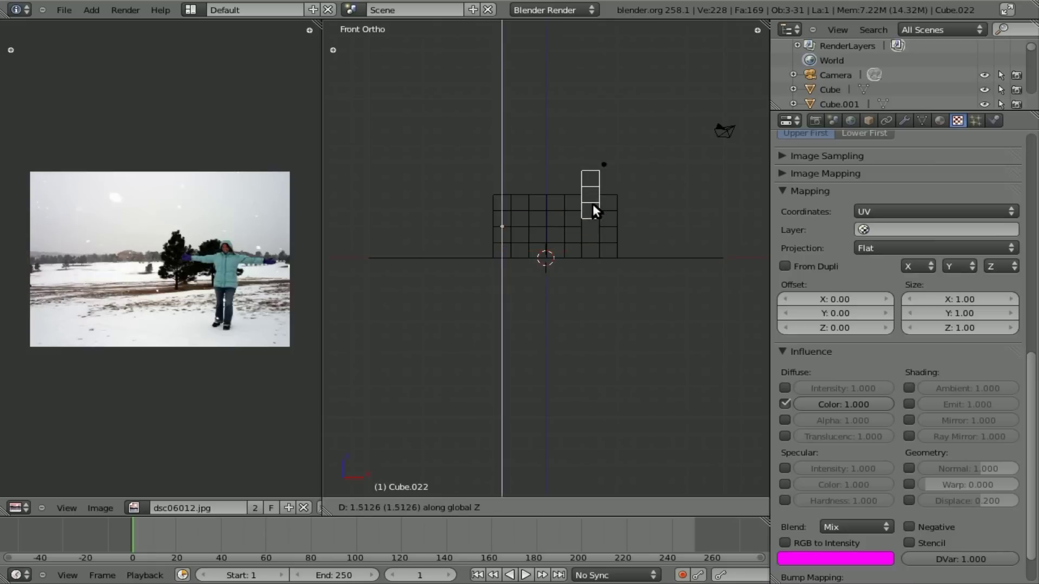
{"action": "left_click", "coordinate": [592, 203]}
{"action": "key", "text": "F12"}
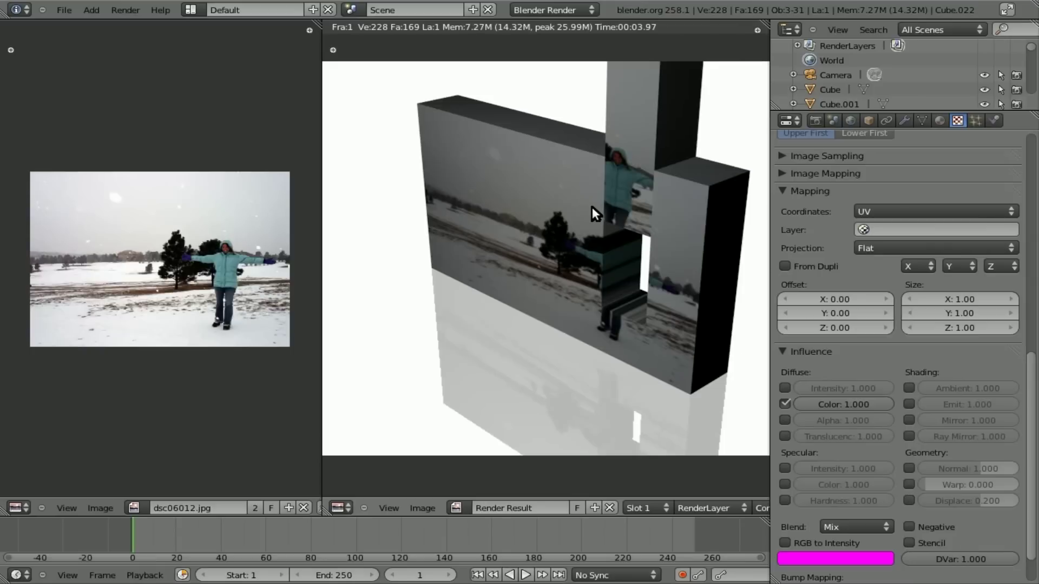
{"action": "key", "text": "Escape"}
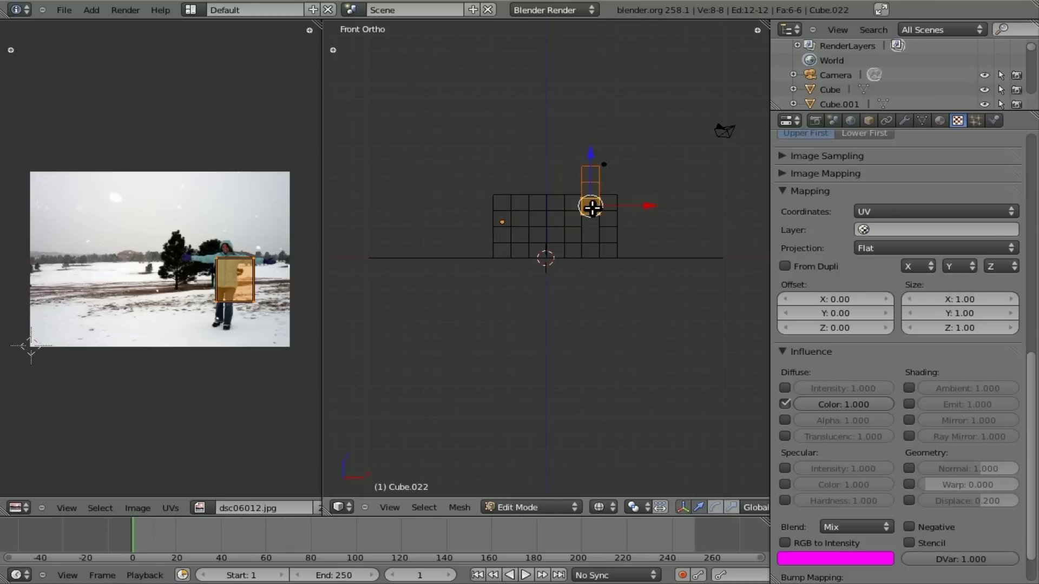
{"action": "key", "text": "F12"}
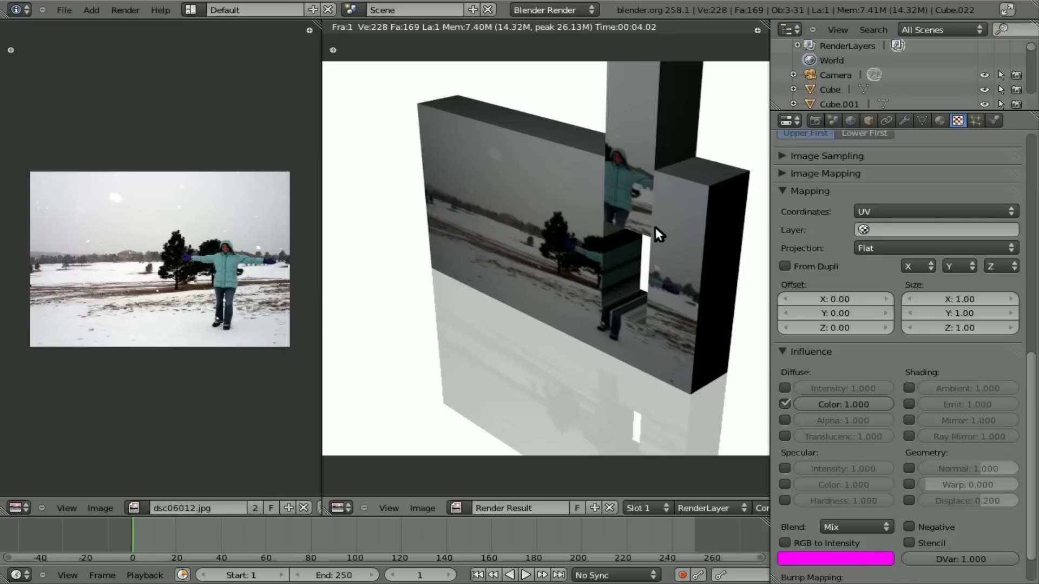
{"action": "key", "text": "Escape"}
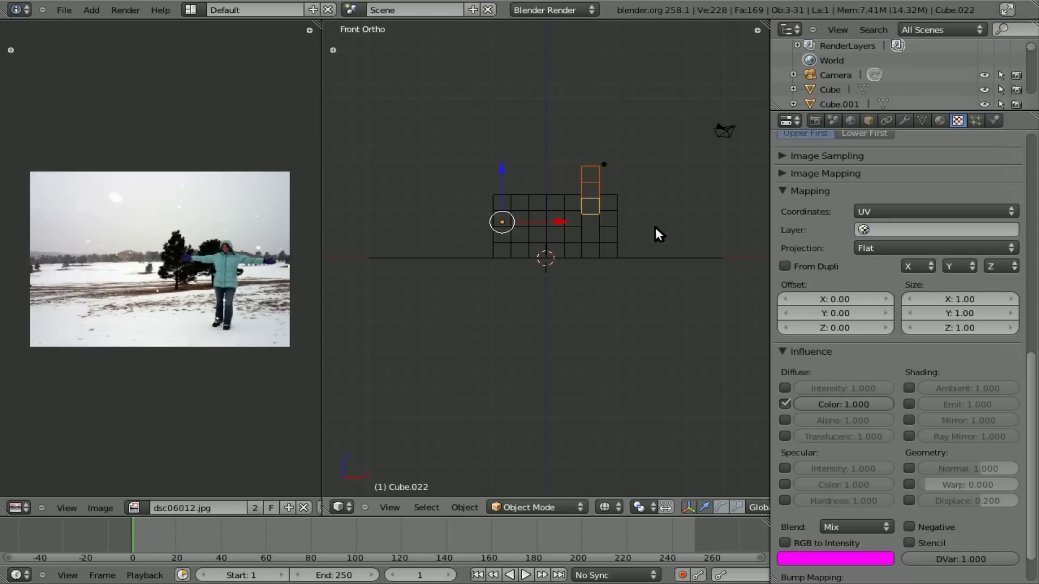
Pack the texture photo dsc06012.jpg into the .blend file from the Texture Image panel.
{"action": "middle_click_drag", "start_coordinate": [942, 163], "coordinate": [929, 522]}
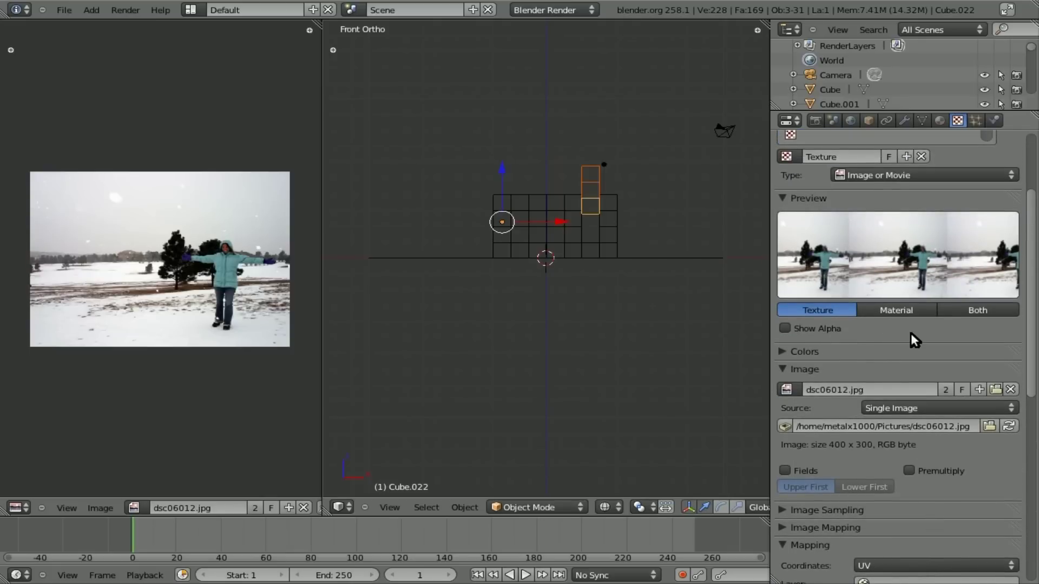
{"action": "left_click", "coordinate": [784, 425]}
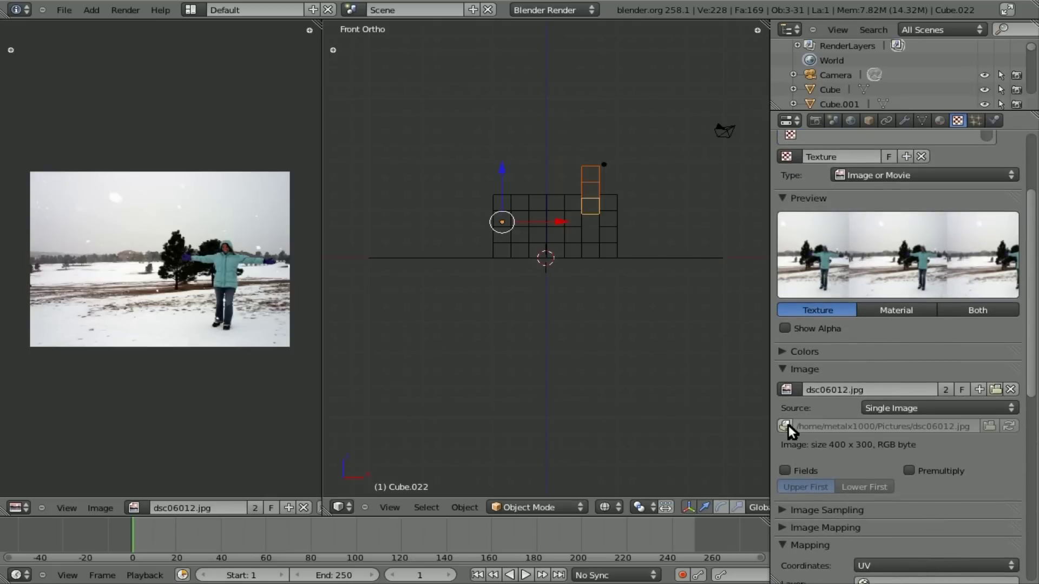